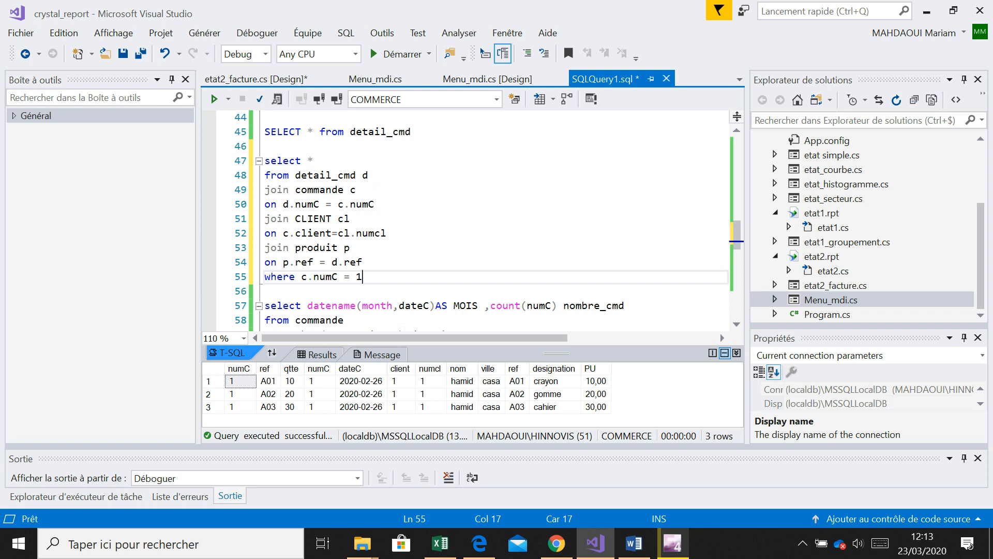
Step: Run the query joining detail_cmd, commande, CLIENT and produit where c.numC = 1
click(337, 175)
click(335, 190)
click(320, 218)
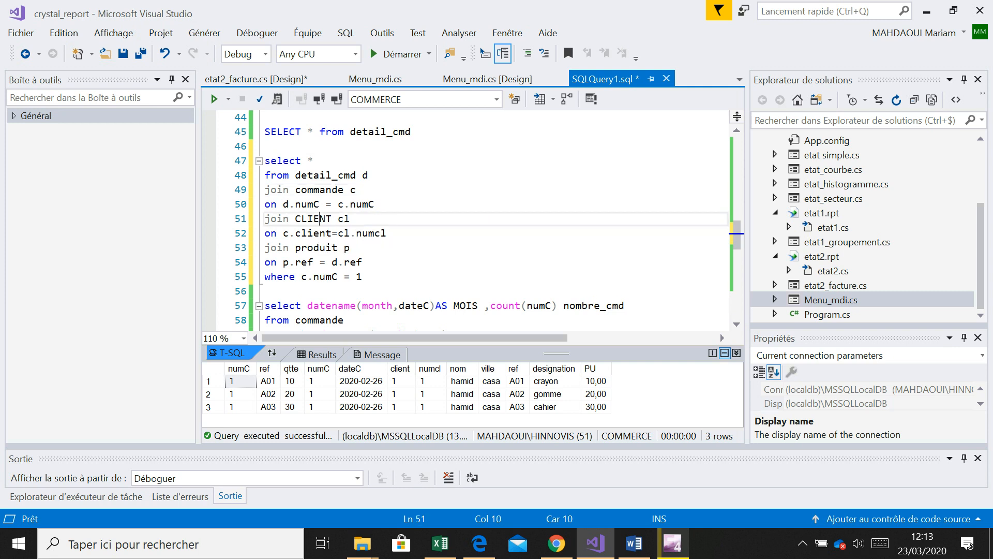
click(314, 247)
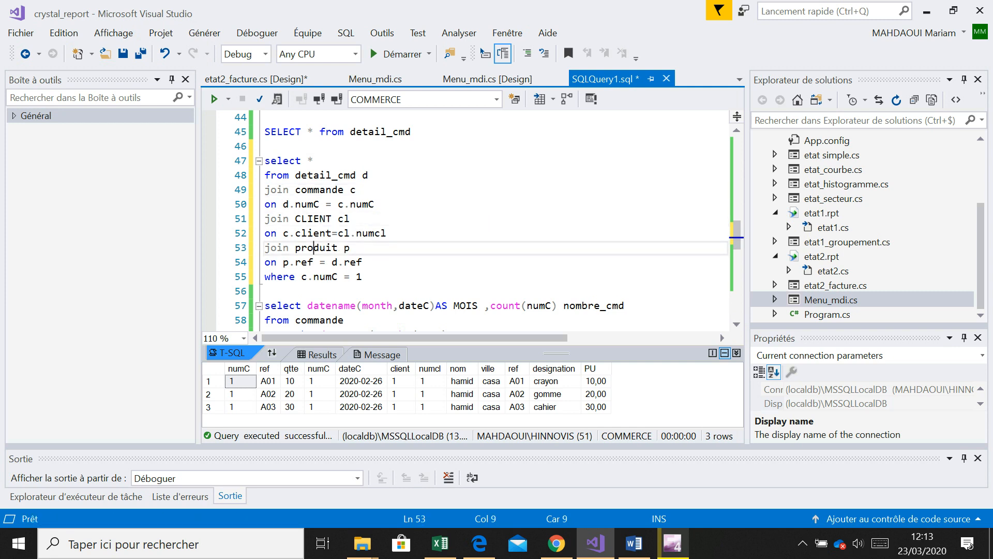
drag(362, 276, 264, 161)
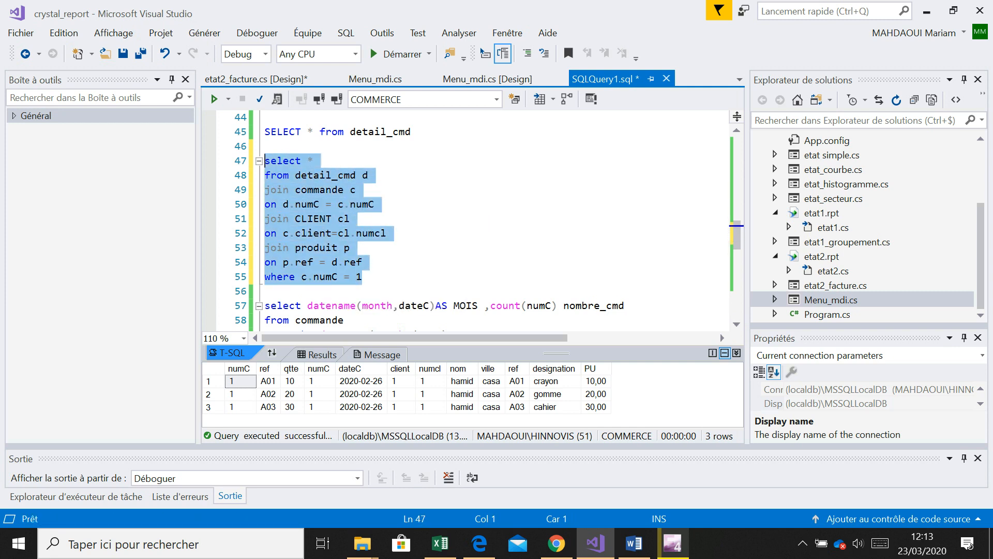
click(214, 98)
Step: Check the query's result rows against the invoice model in TP-les états.pdf, and return to Visual Studio
click(241, 381)
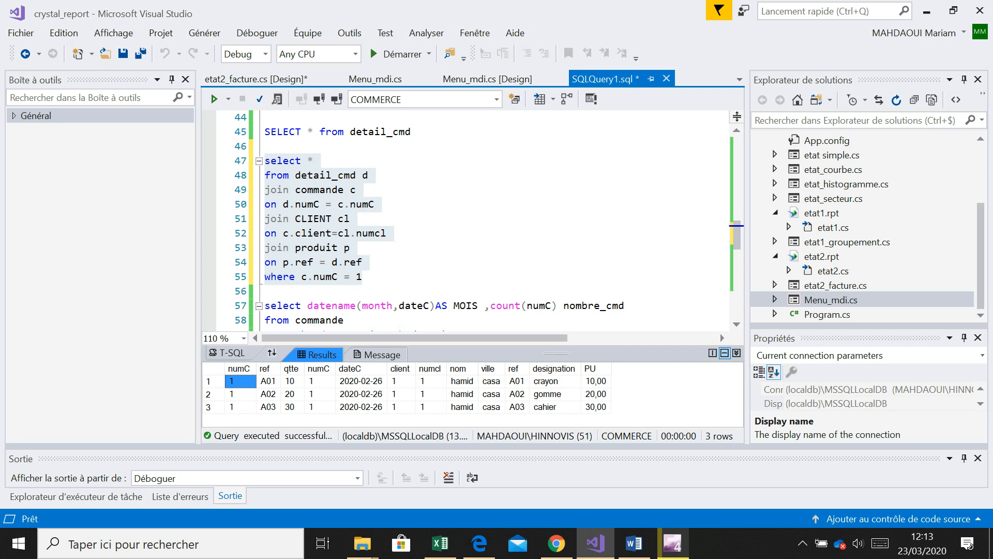
click(361, 381)
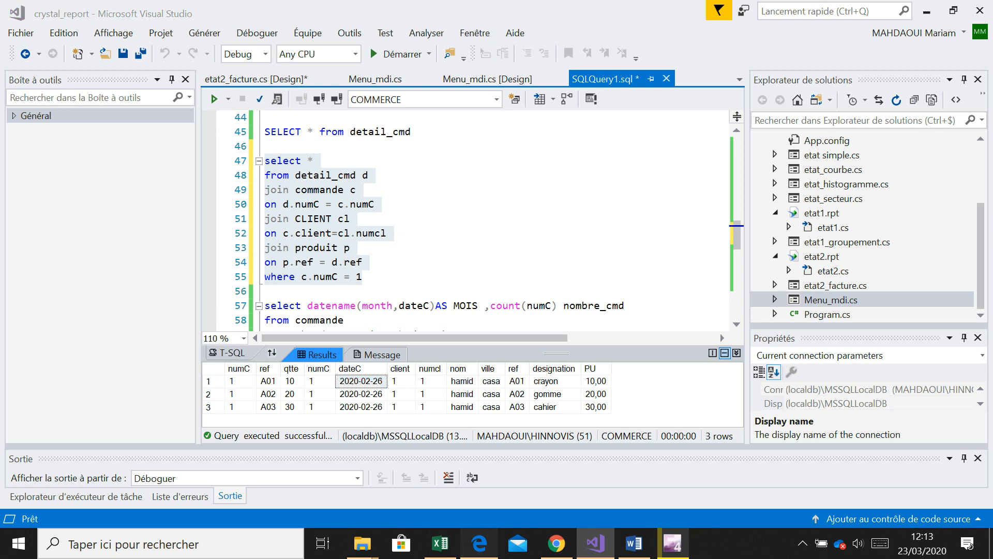
click(479, 543)
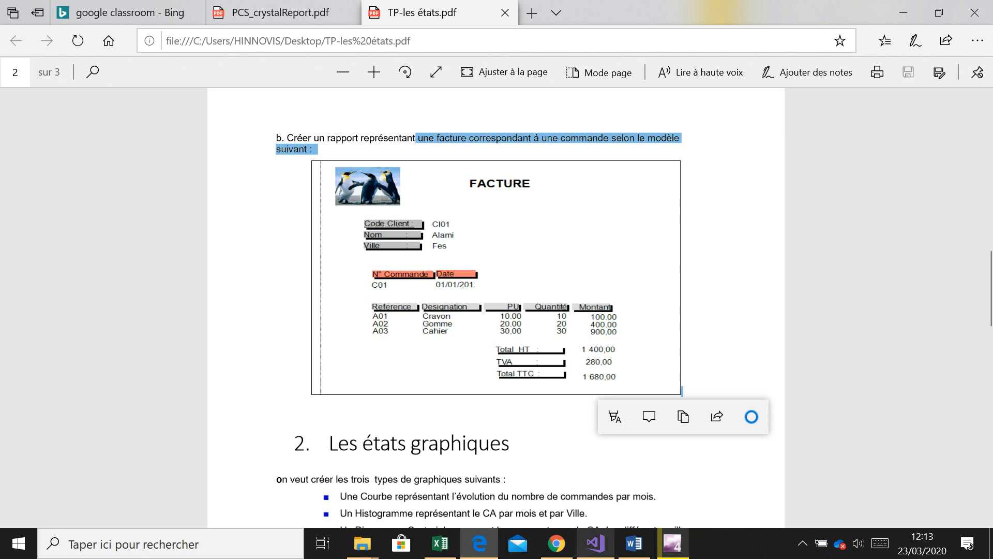
click(595, 544)
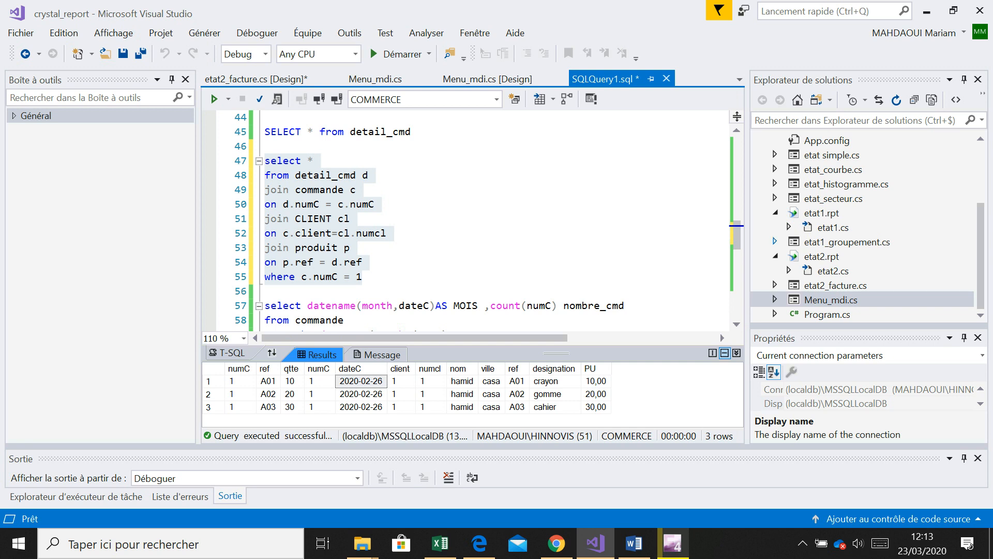
Step: Copy the whole four-table join query from SQLQuery1.sql
drag(362, 277, 264, 146)
key(ctrl+c)
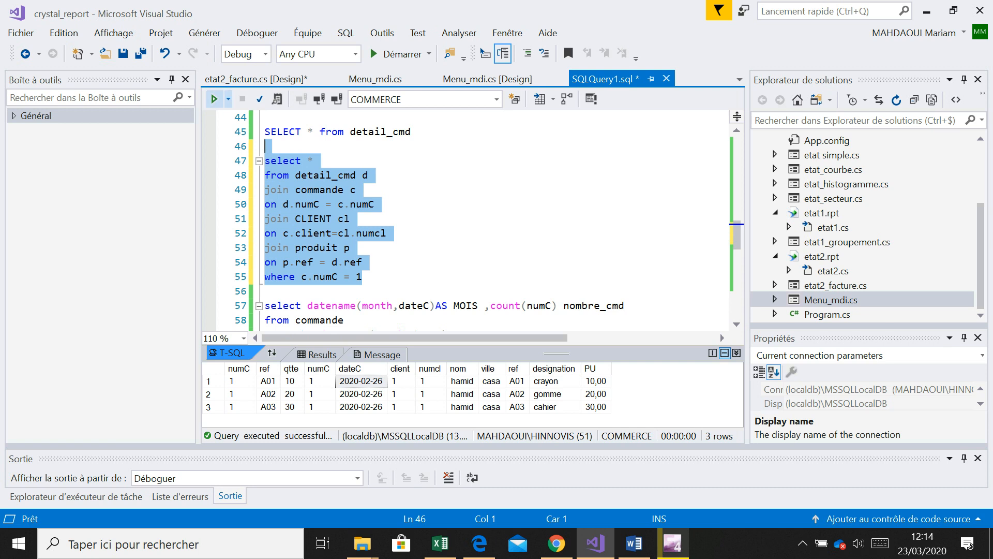
click(161, 34)
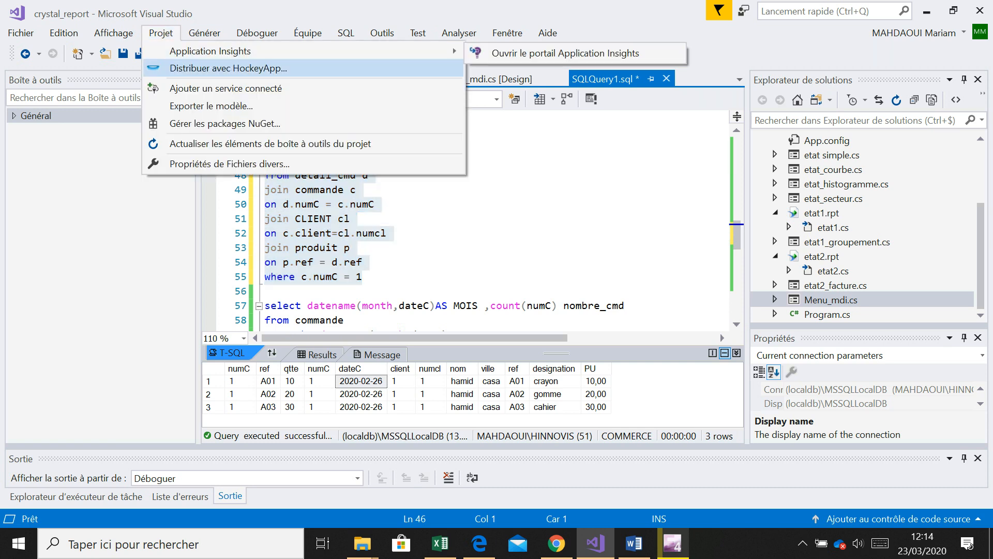
click(385, 204)
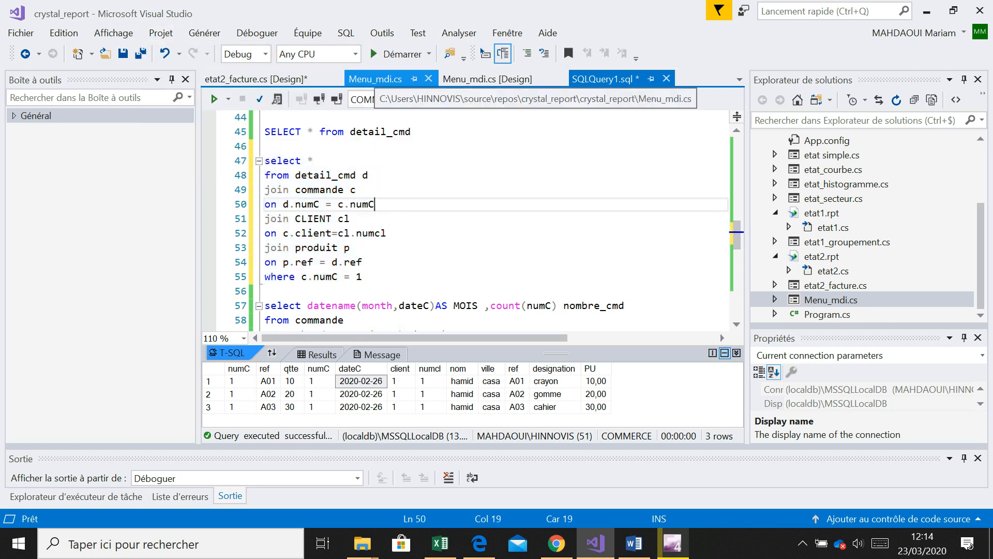
Step: Open the etat2_facture form and add a new Crystal Reports item named etat3 to the project
mouse_move(980, 256)
mouse_down()
mouse_move(980, 239)
mouse_move(980, 256)
mouse_up()
double_click(835, 285)
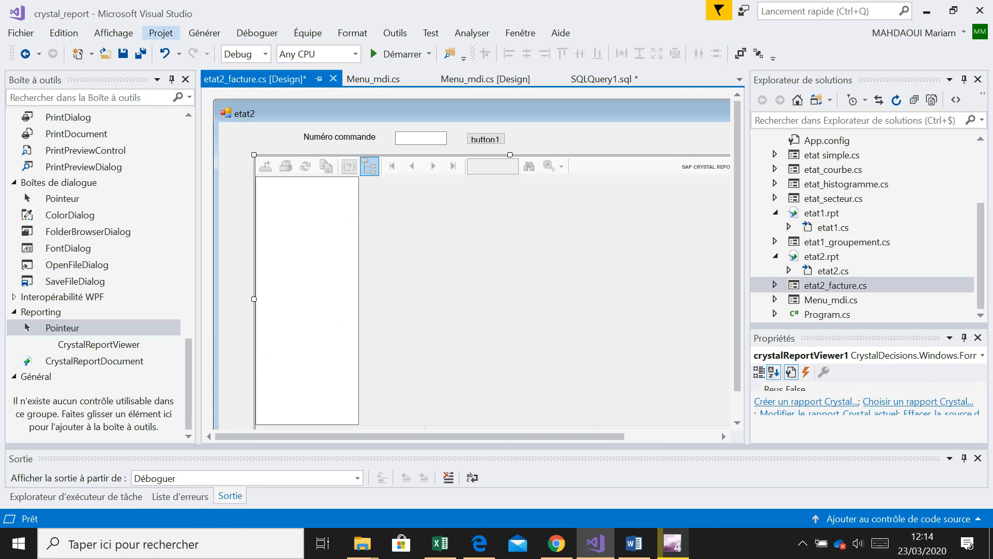
click(161, 32)
key(Up)
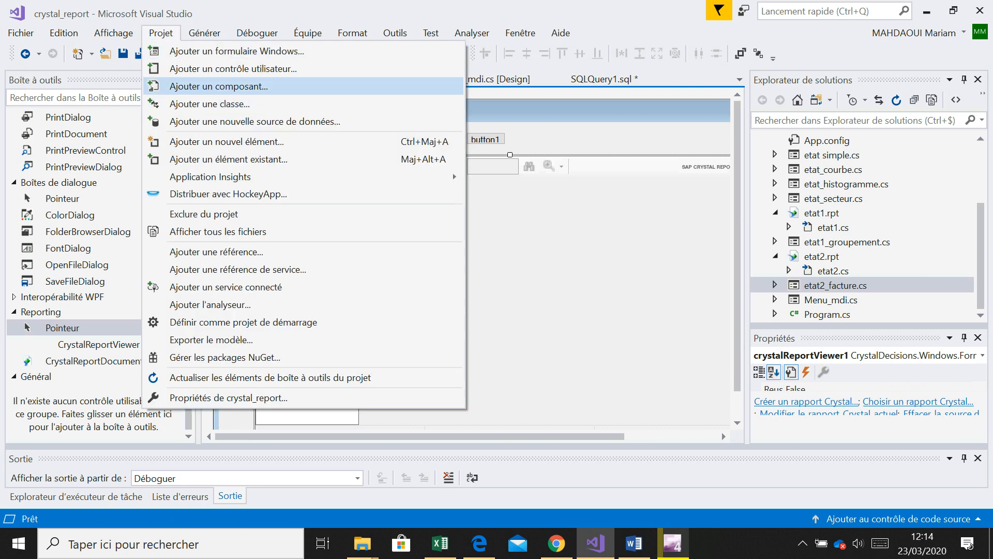
key(Return)
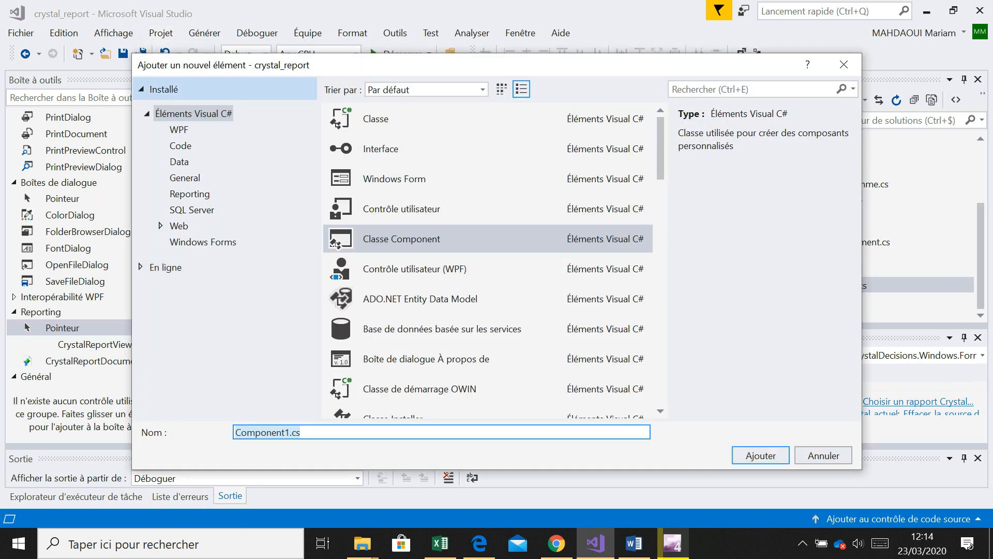
click(190, 194)
click(272, 432)
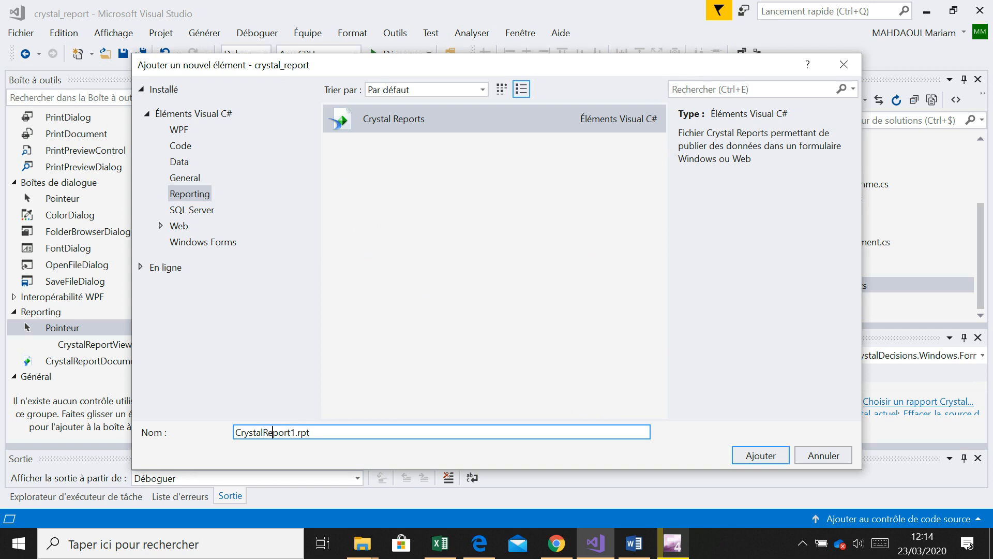
double_click(273, 431)
text(etat3)
key(Return)
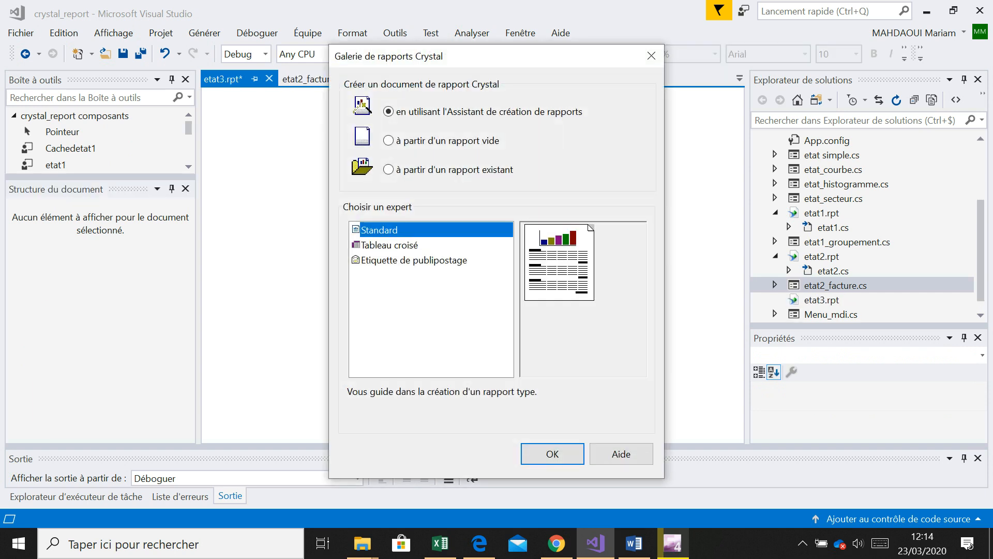
Step: Using the Standard report expert, add a command to the (localdb)\MSSQLLocalDB connection with the copied query, removing its leading blank line and final 1
key(Return)
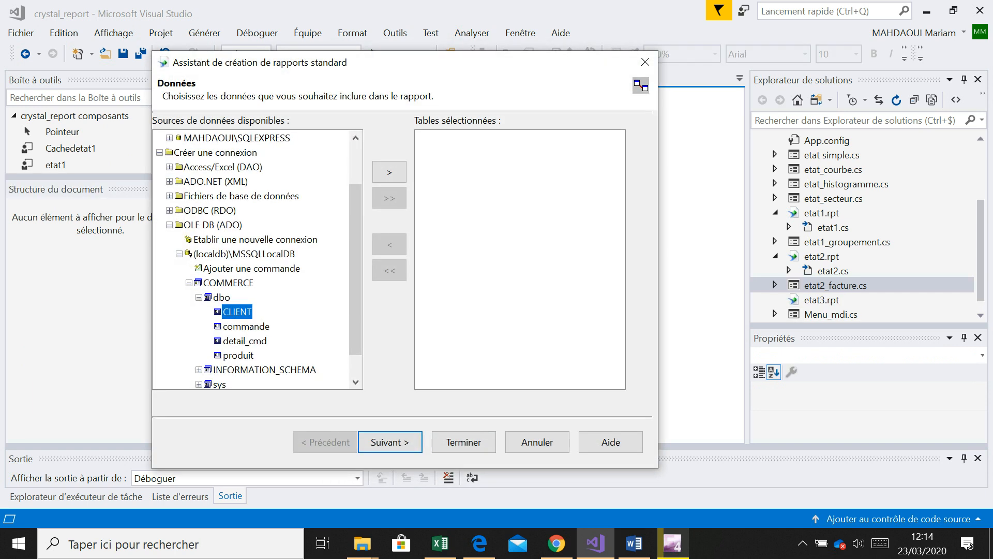
click(251, 269)
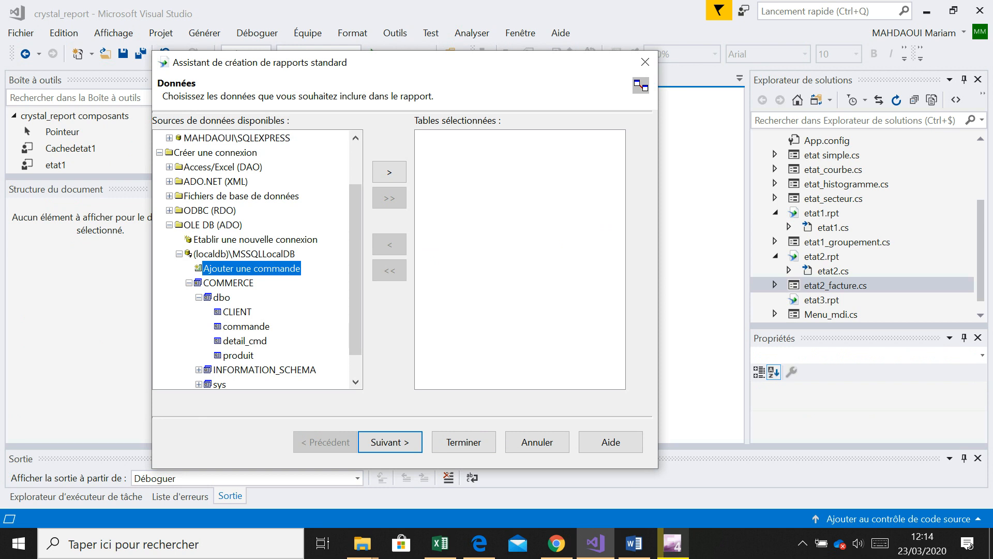
key(Return)
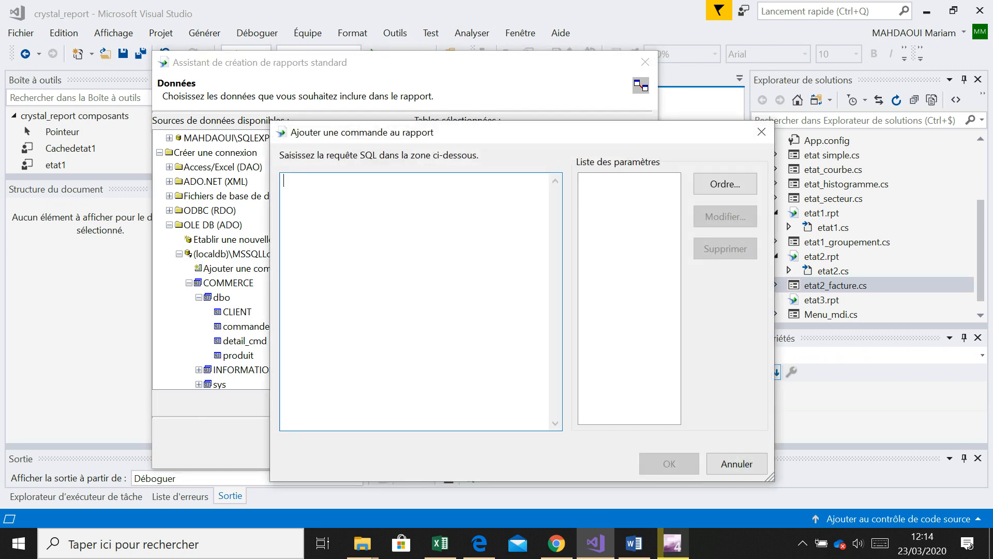
key(ctrl+v)
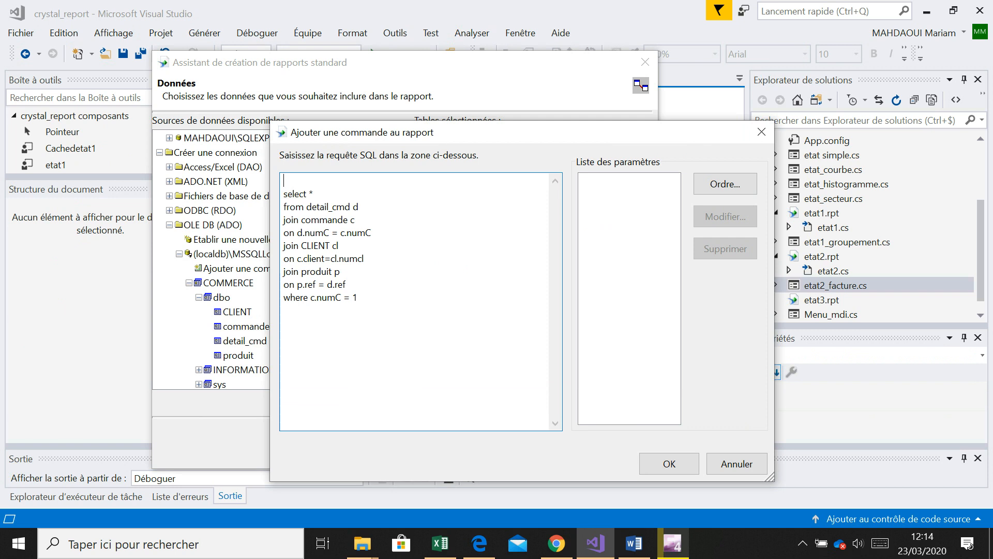
key(Delete)
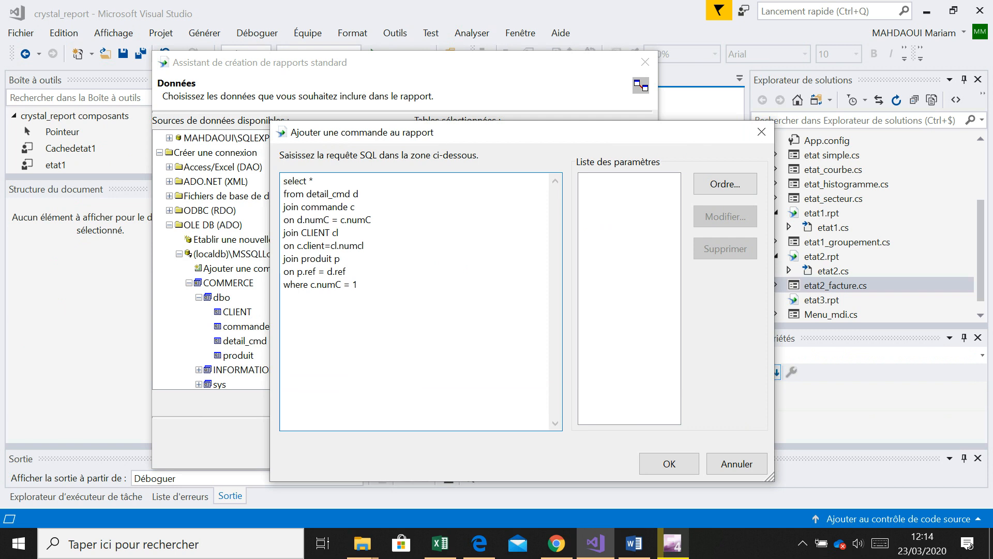
key(BackSpace)
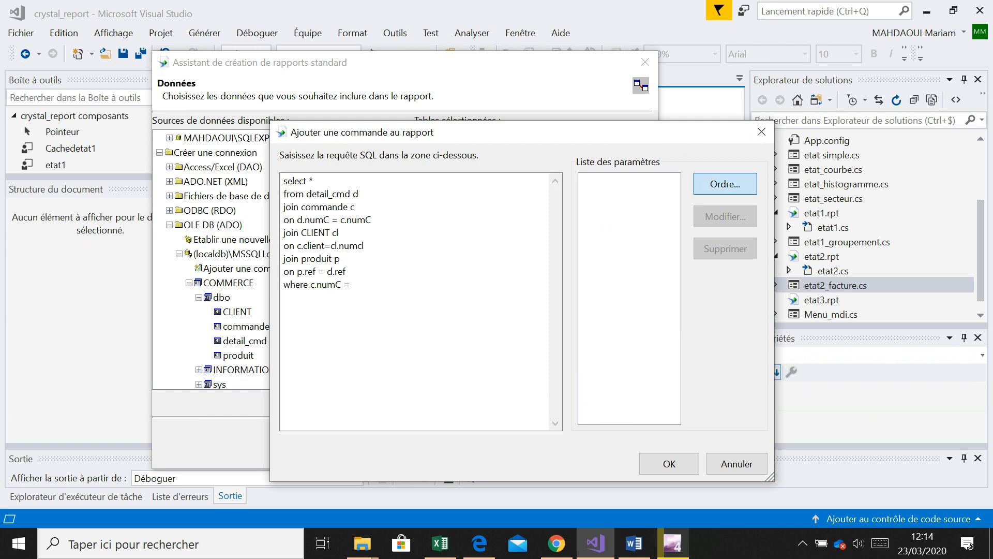
Step: Create a command parameter named numCommande and insert it as the value compared with c.numC in the where clause
click(725, 183)
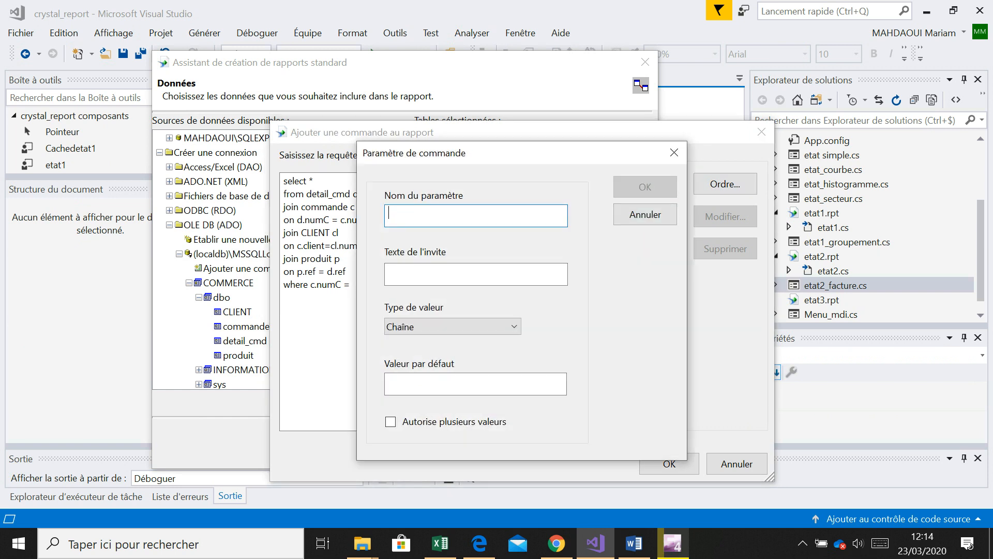
text(numC)
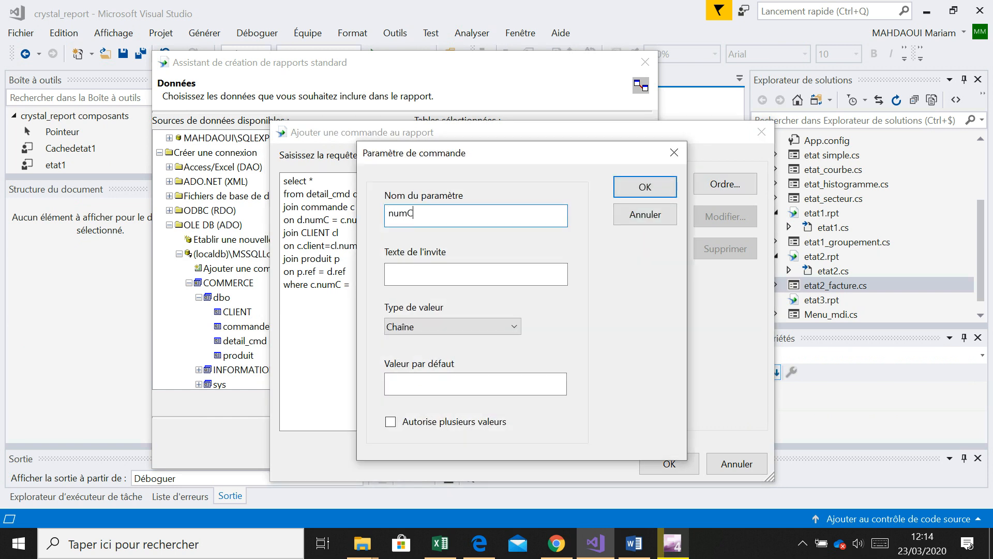
text(ommande)
key(ctrl+a)
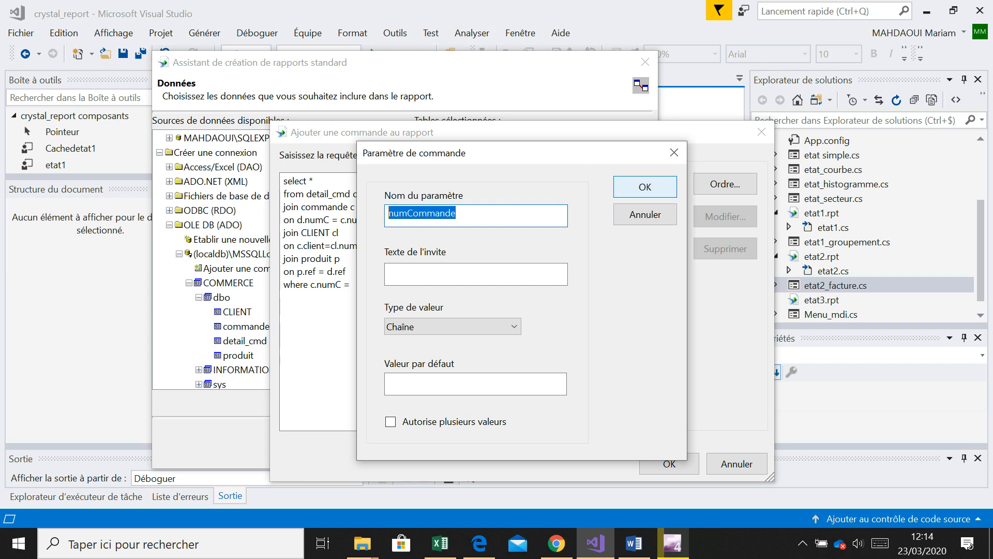
key(Return)
double_click(613, 181)
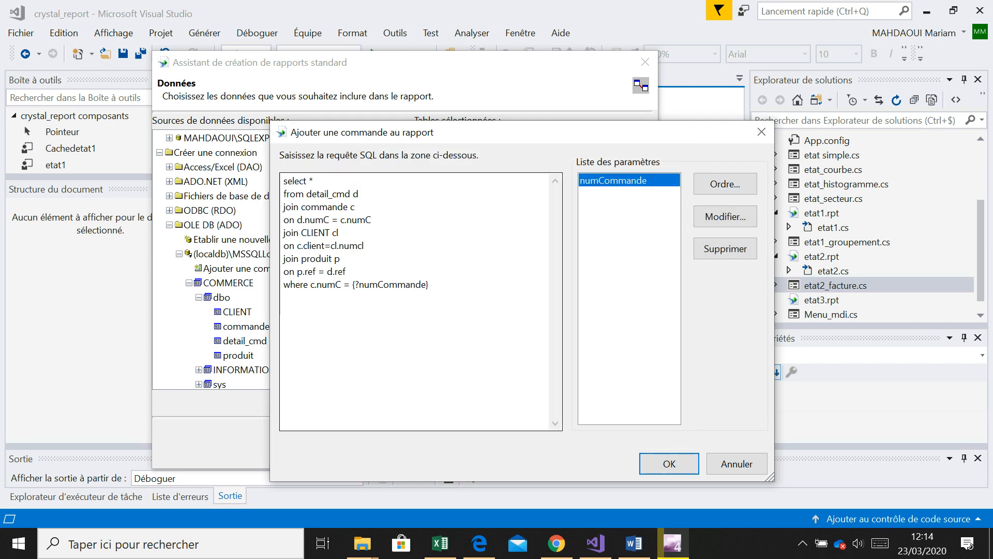
Step: Change the numCommande parameter to value type Nombre with a default value of 1
click(410, 284)
click(725, 216)
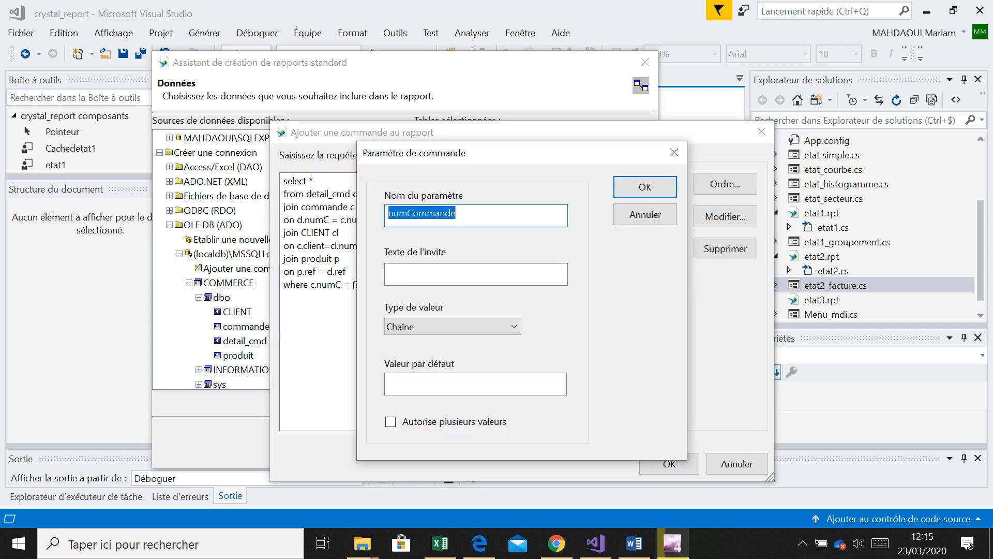
click(466, 326)
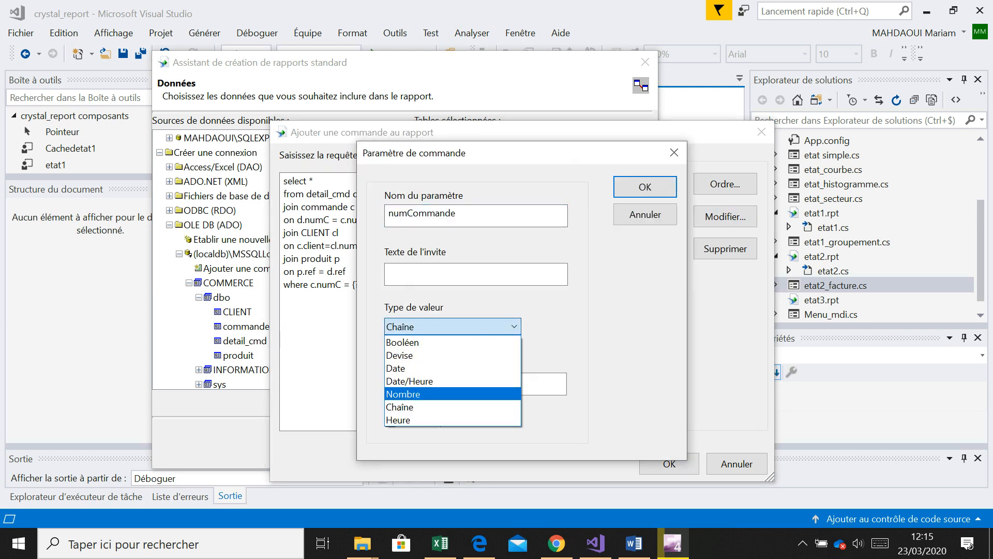
click(445, 394)
text(1)
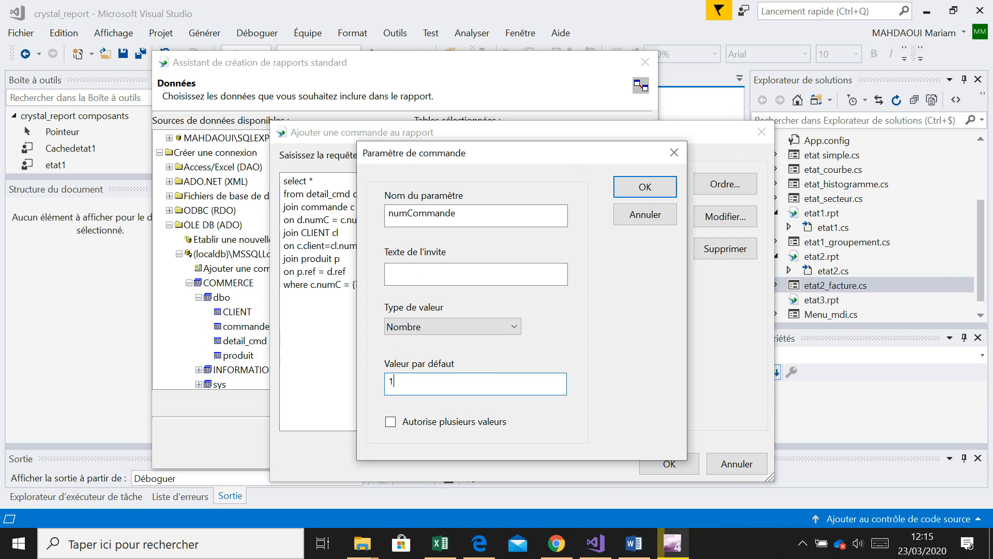
click(645, 186)
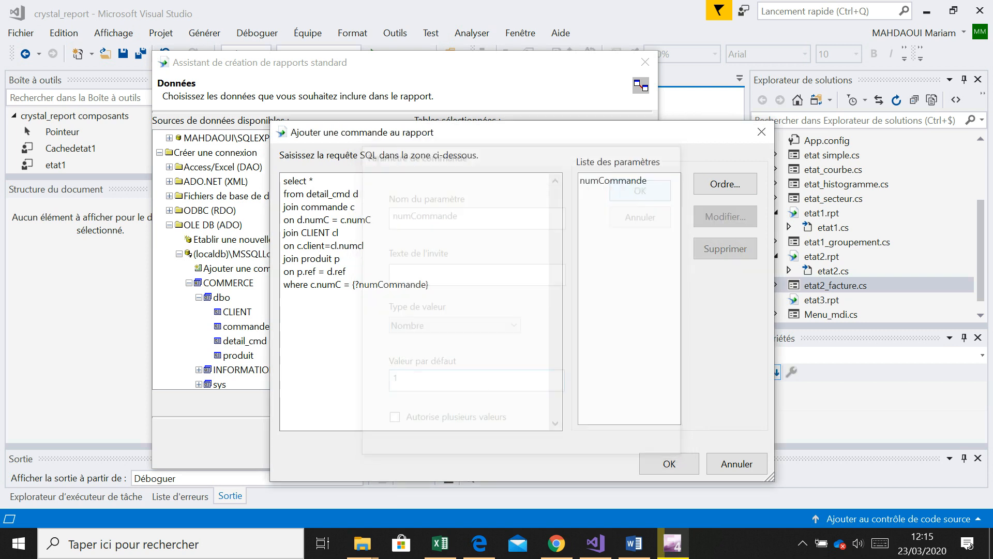
Step: Review the parameterized query, then confirm the command with 1 as the numCommande value
drag(429, 285, 284, 180)
click(341, 285)
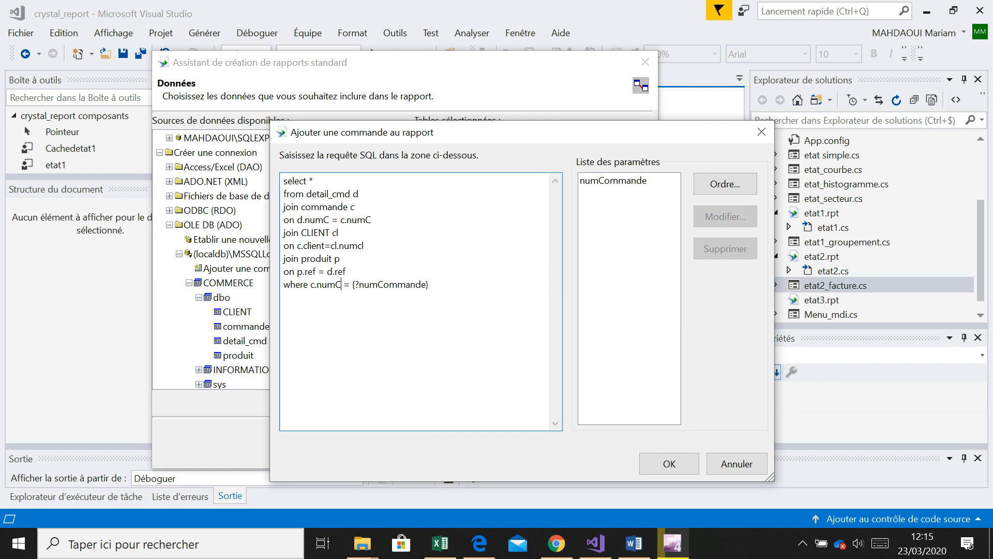
key(Return)
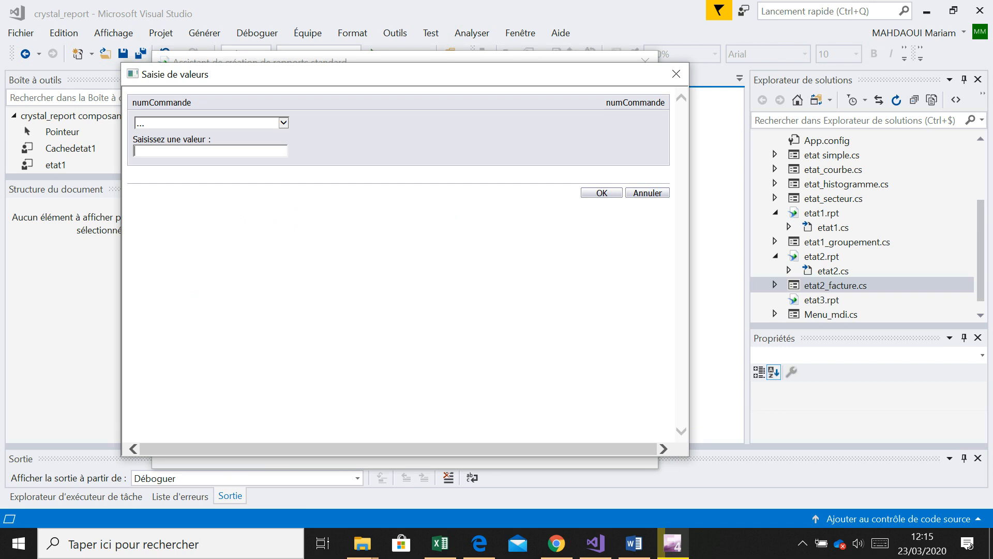
text(1)
key(Return)
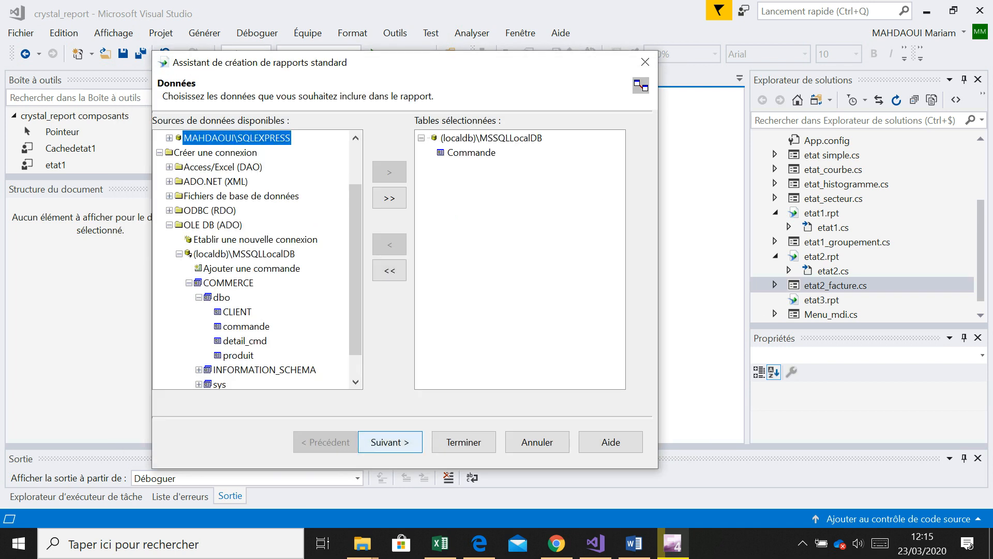
Step: Include all the Commande fields in the report and finish the wizard without any grouping
click(390, 442)
click(389, 188)
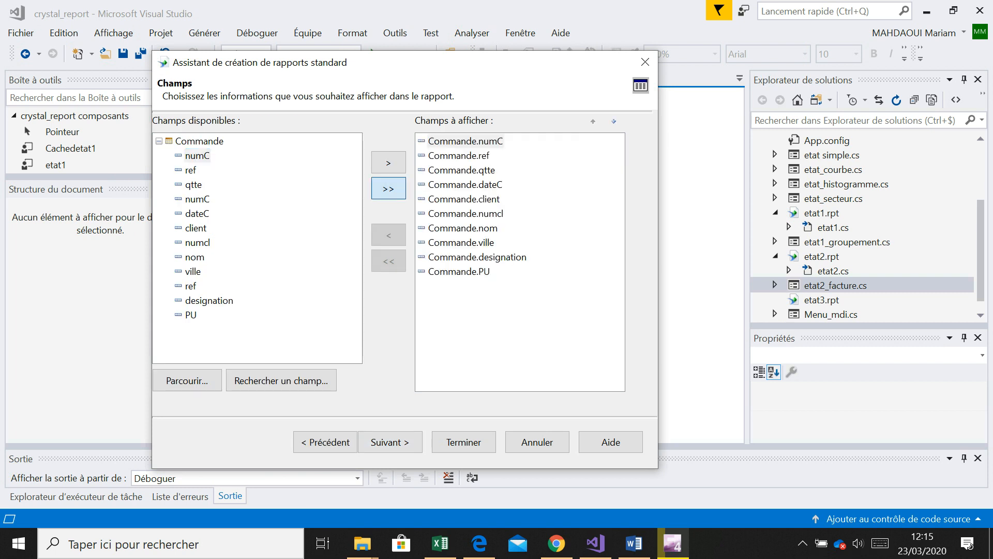
click(390, 442)
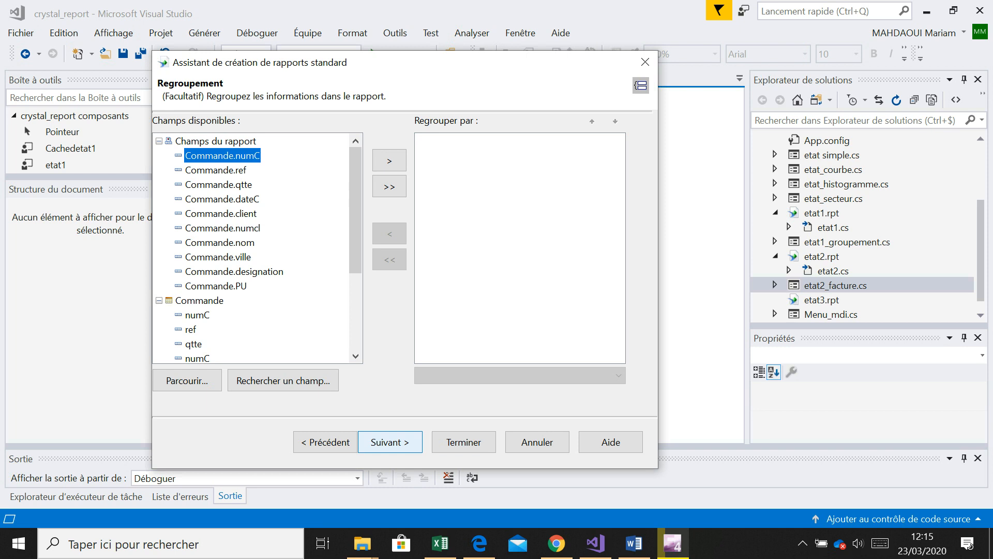
click(464, 442)
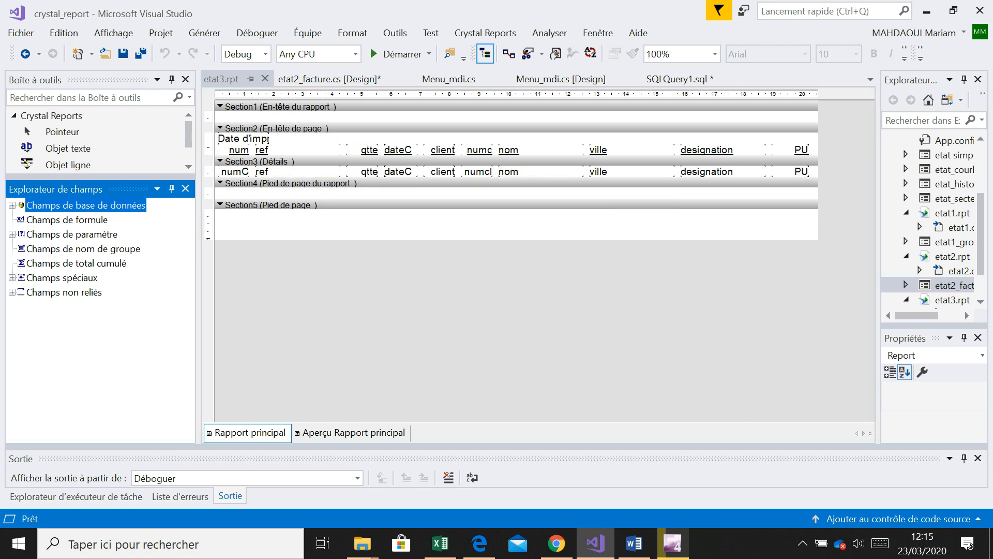
Step: Enlarge the page header section with the column headings at its lower edge, and delete the print date heading
drag(310, 156, 310, 293)
drag(808, 187, 240, 287)
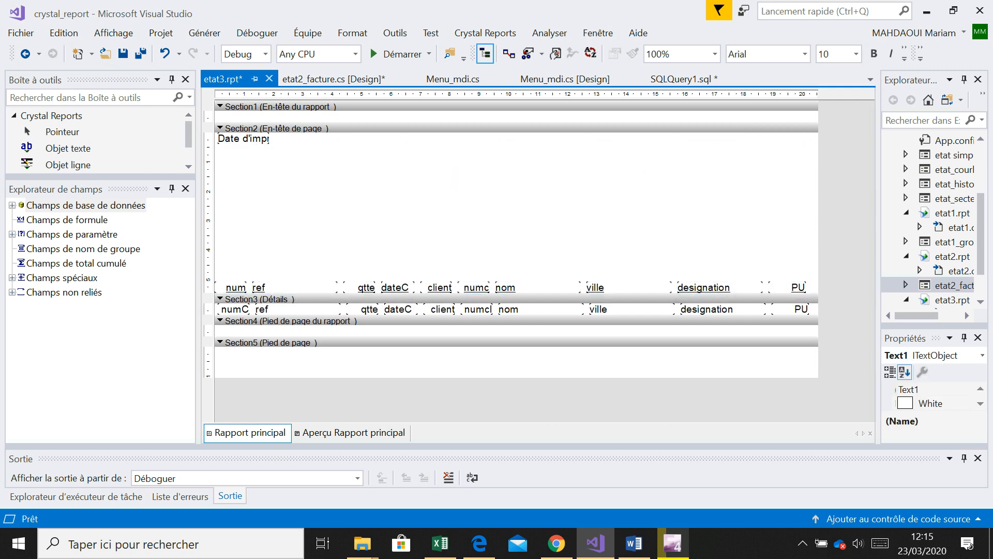
click(244, 138)
key(Delete)
Step: Insert a text object reading FACTURE near the upper middle of the page header section
right_click(464, 161)
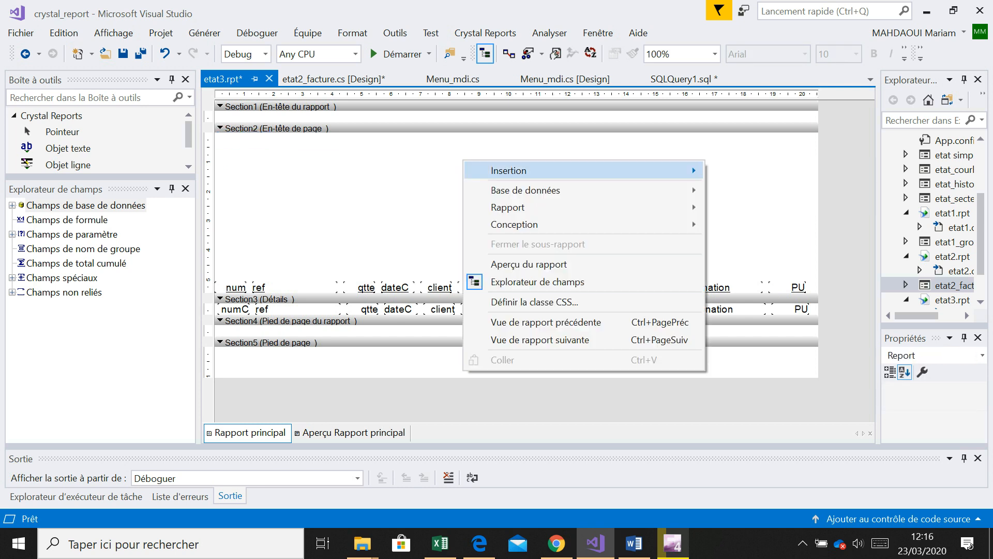
mouse_move(509, 169)
mouse_move(766, 172)
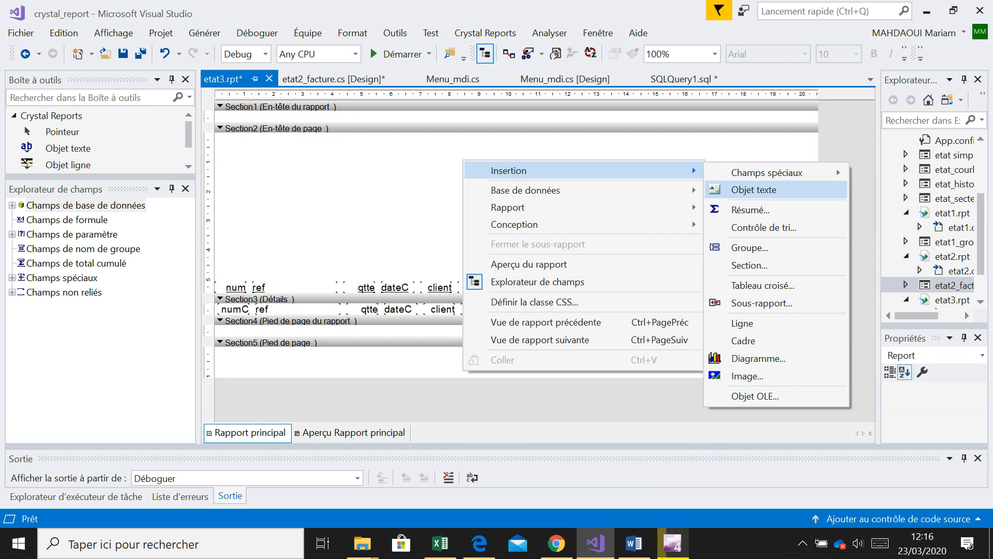
click(764, 189)
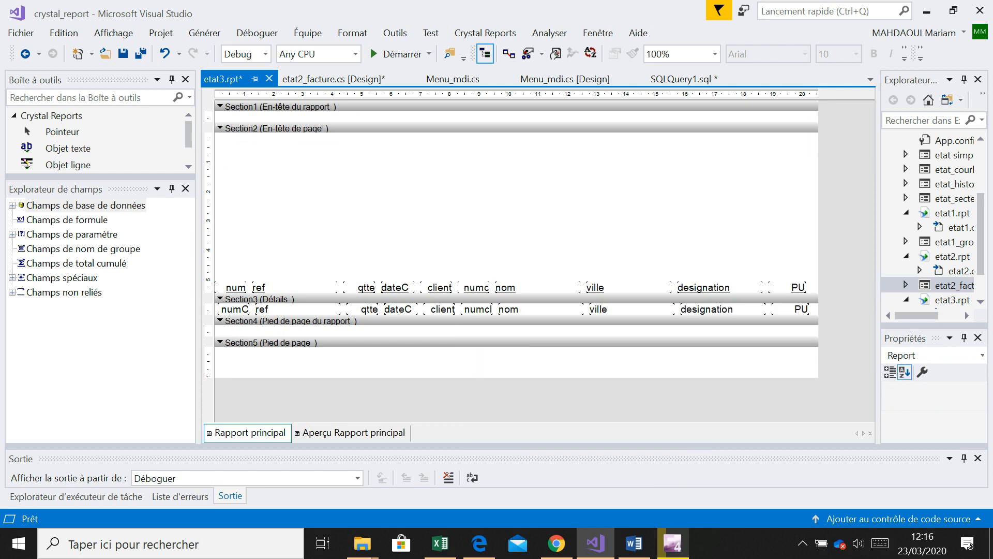
click(413, 138)
text(FACTURE)
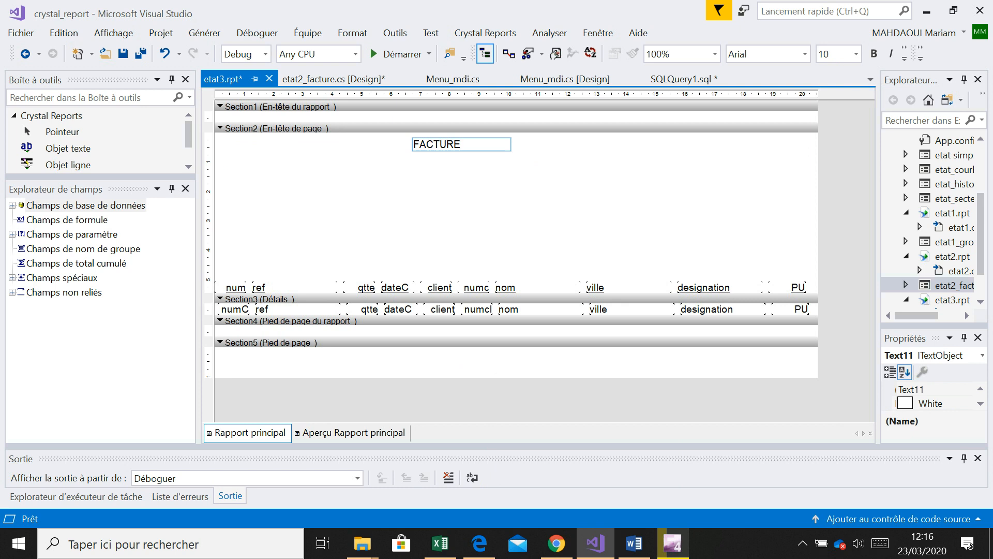
click(466, 186)
Step: Format the FACTURE title as bold, size 16, and resize its box to fit the whole word
click(455, 145)
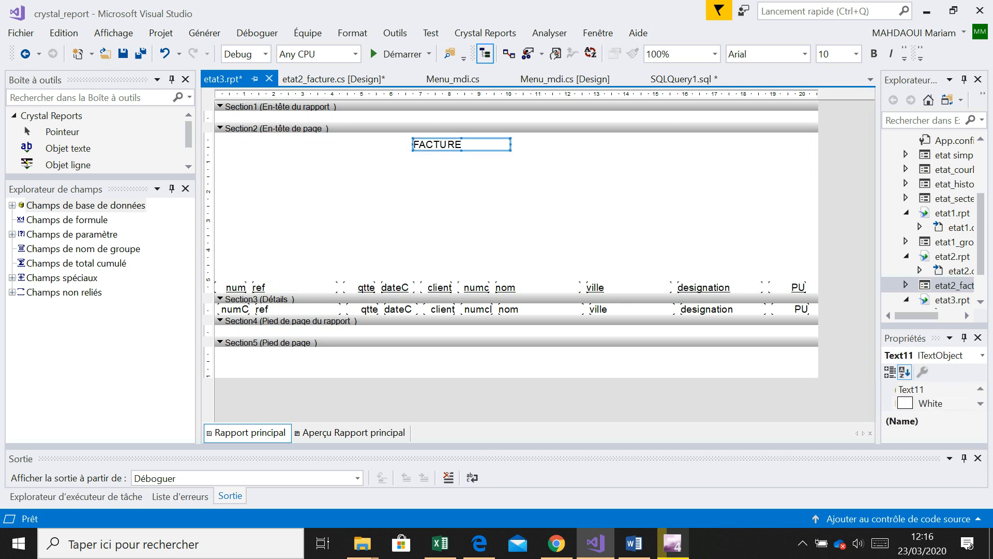
click(874, 53)
click(856, 54)
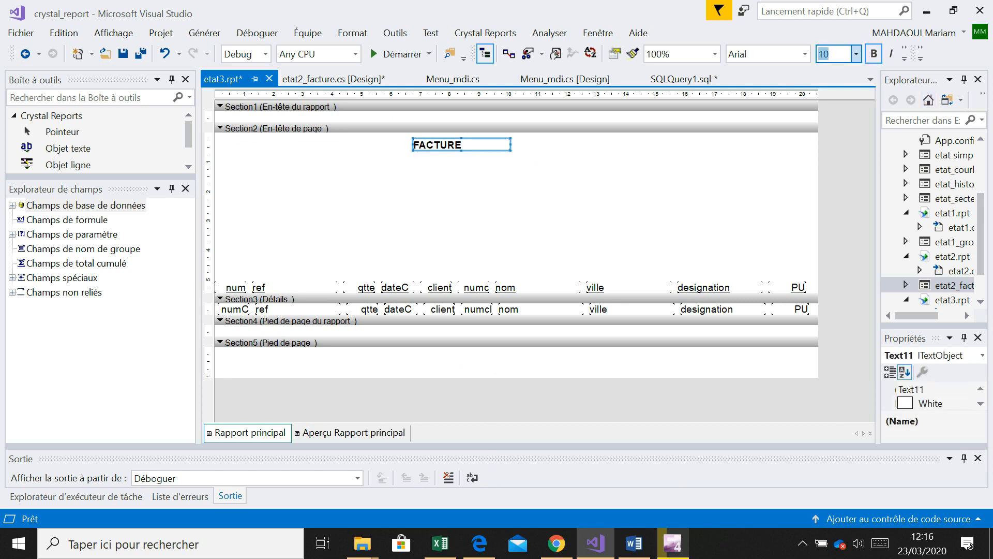
click(833, 145)
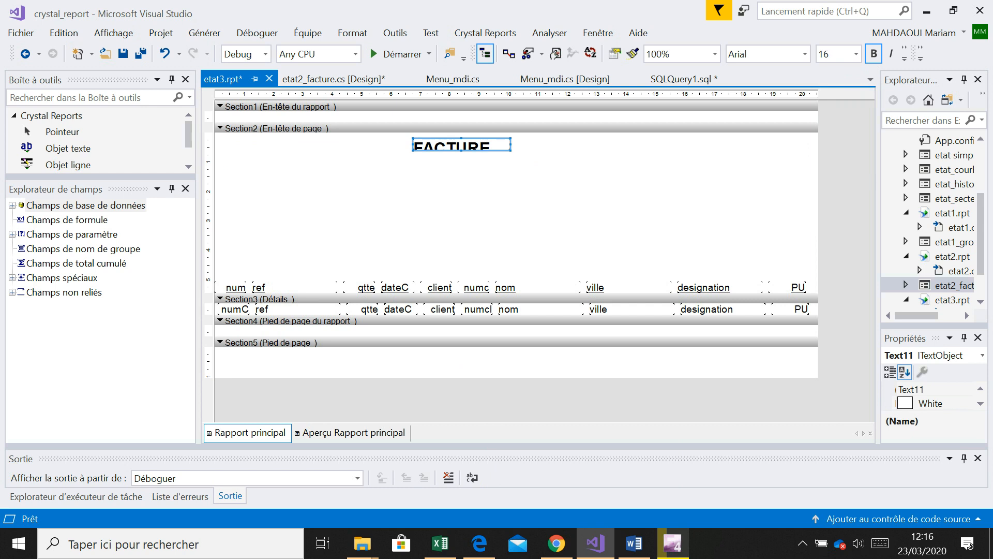
drag(510, 151, 495, 164)
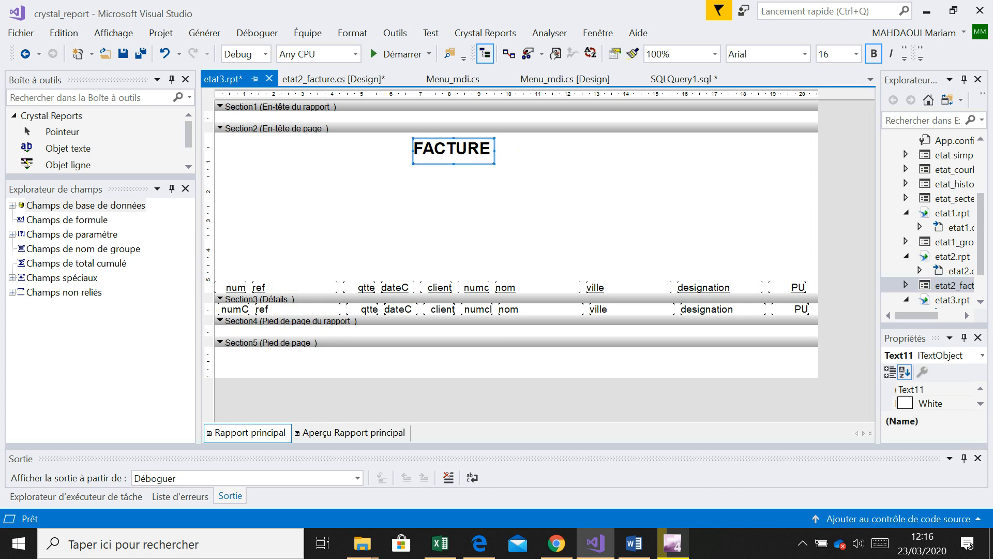
Step: Switch to Edge to examine the invoice model in TP-les états.pdf, and return to the report in Visual Studio
right_click(292, 150)
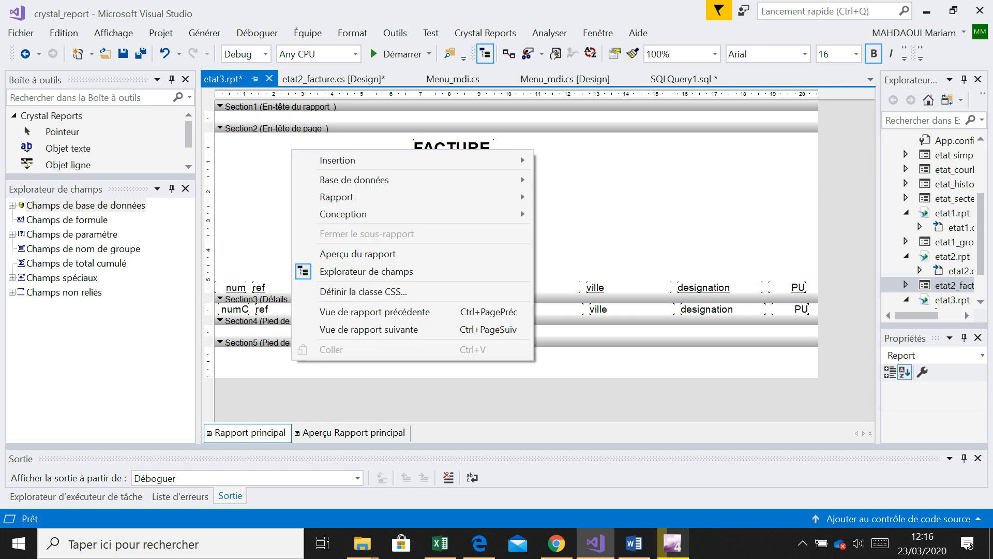
mouse_move(357, 159)
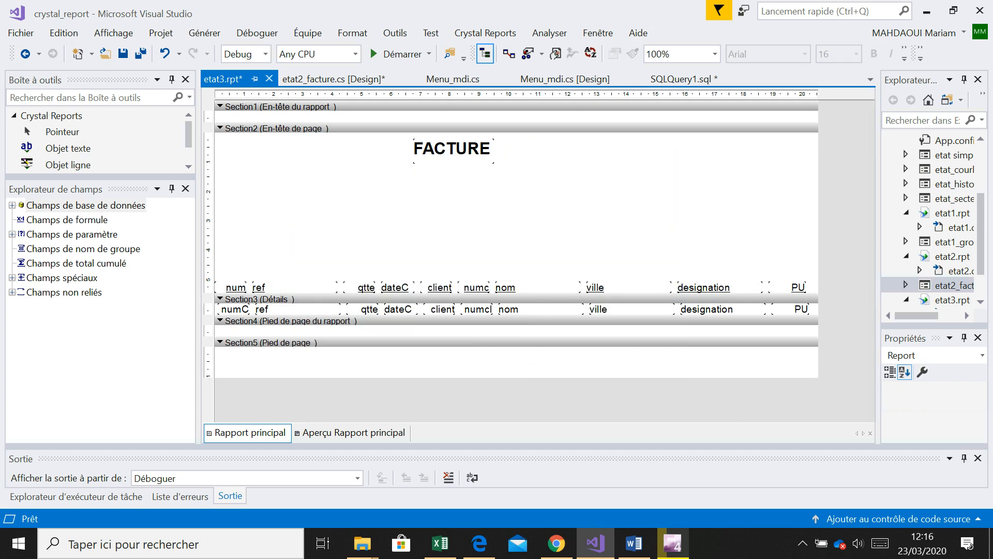
click(479, 543)
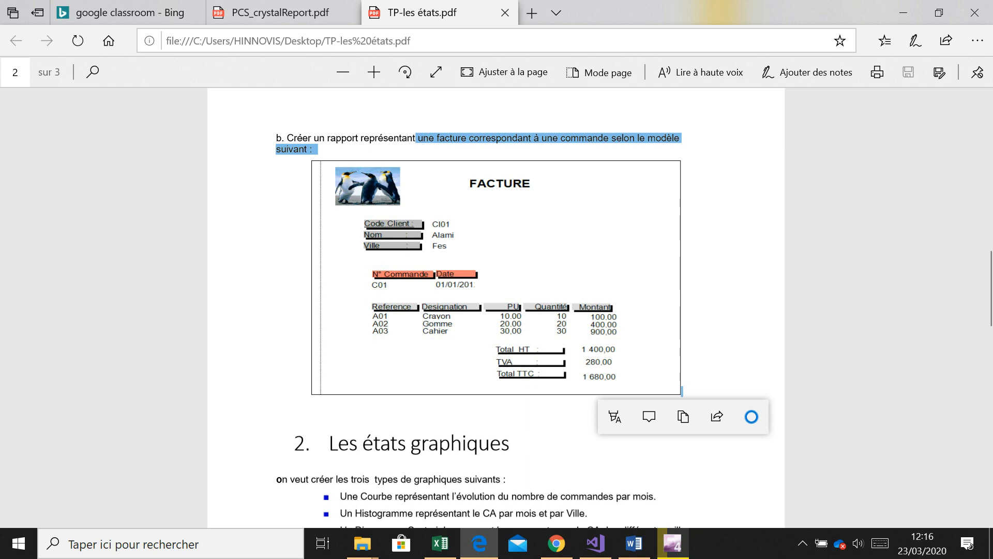
click(596, 543)
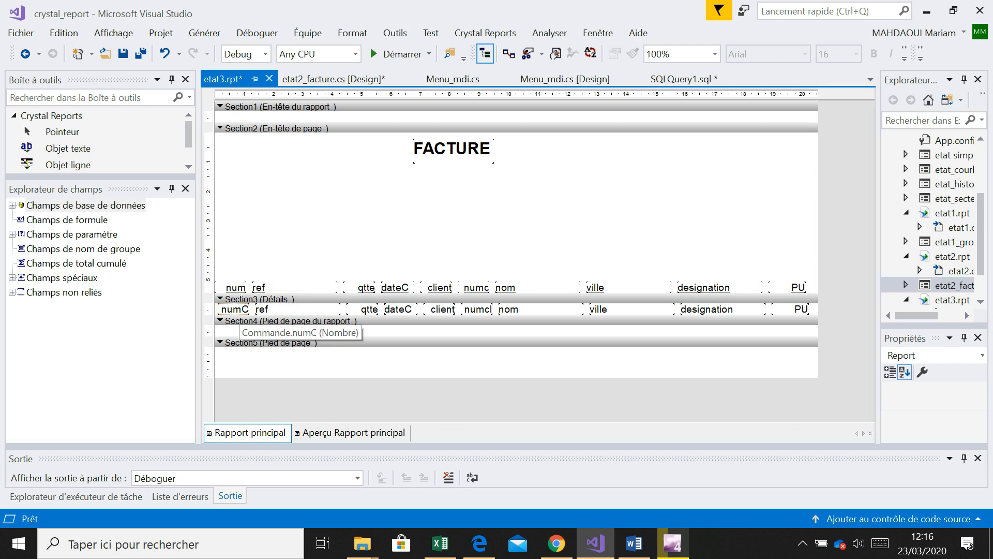
Step: Delete all the column headings and detail fields from the report, and list the Commande fields in an enlarged field explorer
drag(222, 265, 745, 393)
key(Delete)
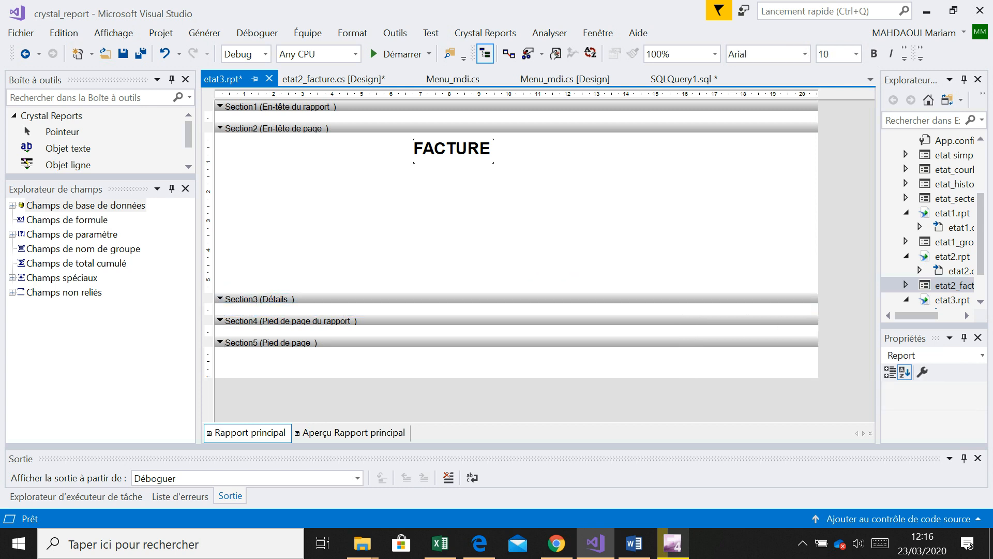
click(12, 205)
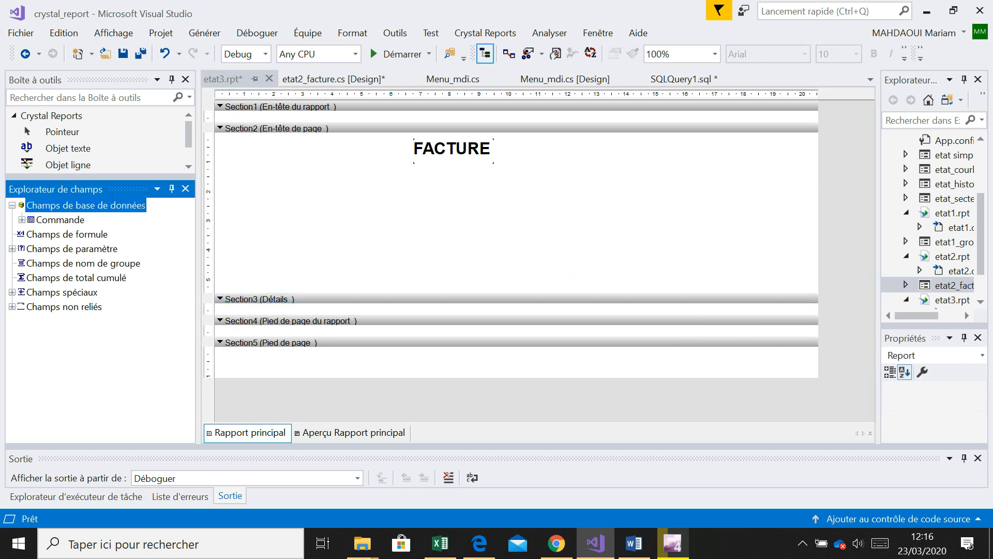
click(21, 220)
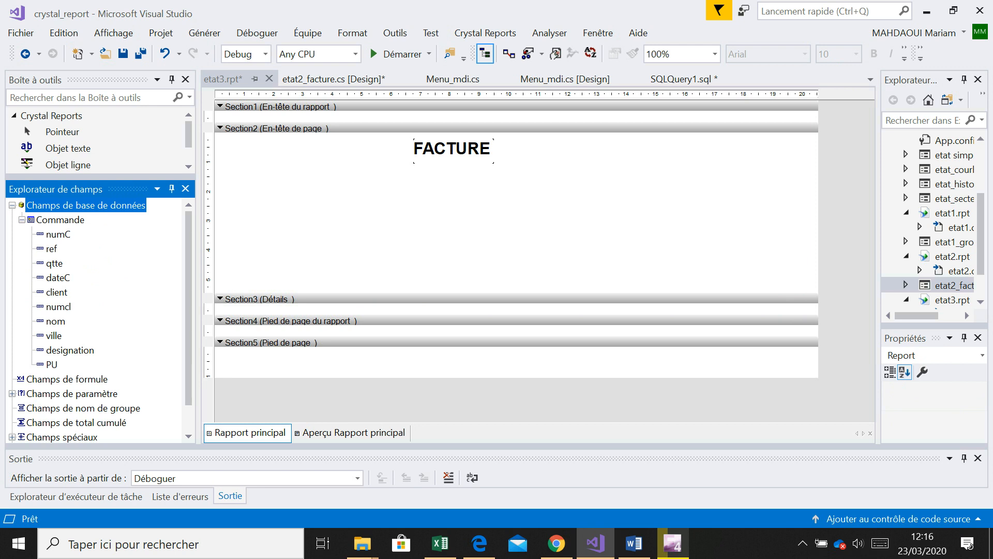
drag(101, 177, 100, 127)
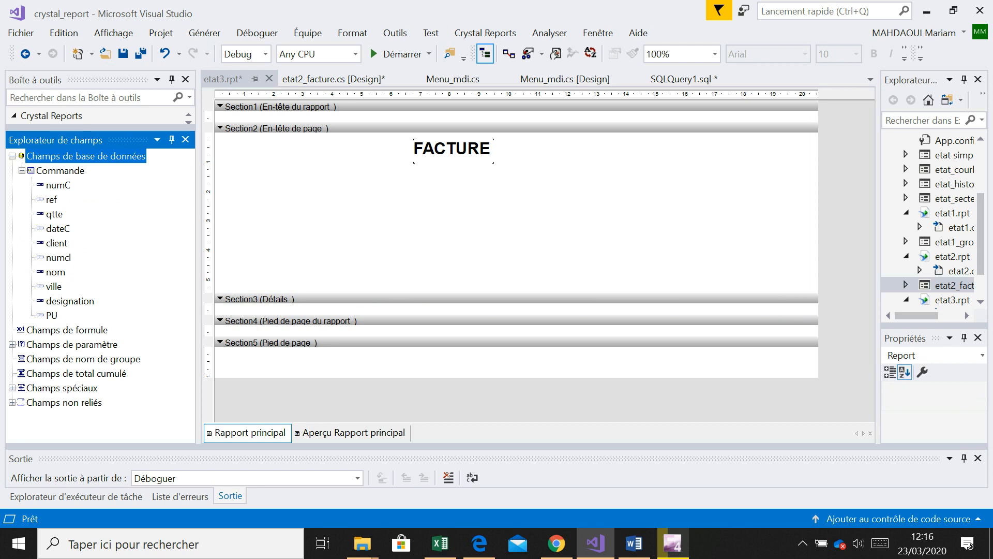
Step: Place the numcl, nom and ville fields stacked below the title in the page header, narrowing nom and ville to numcl's width
click(479, 543)
click(479, 543)
click(58, 258)
drag(58, 258, 295, 192)
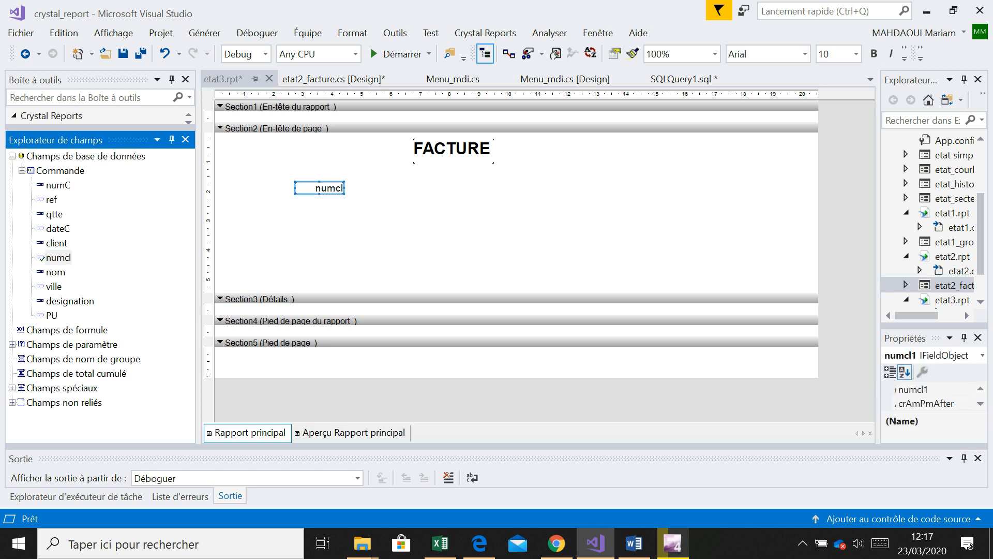
drag(56, 272, 296, 210)
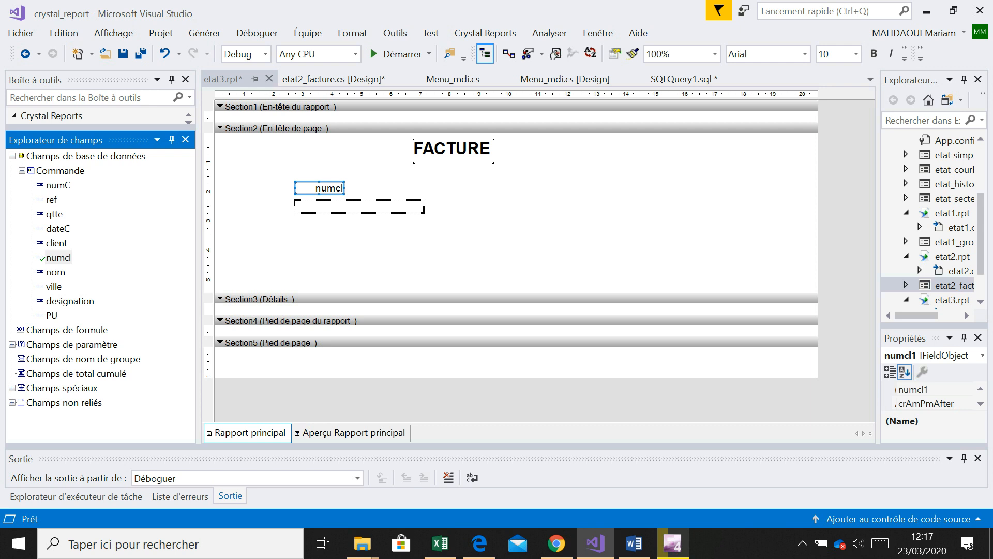
drag(423, 206, 346, 207)
drag(54, 286, 296, 226)
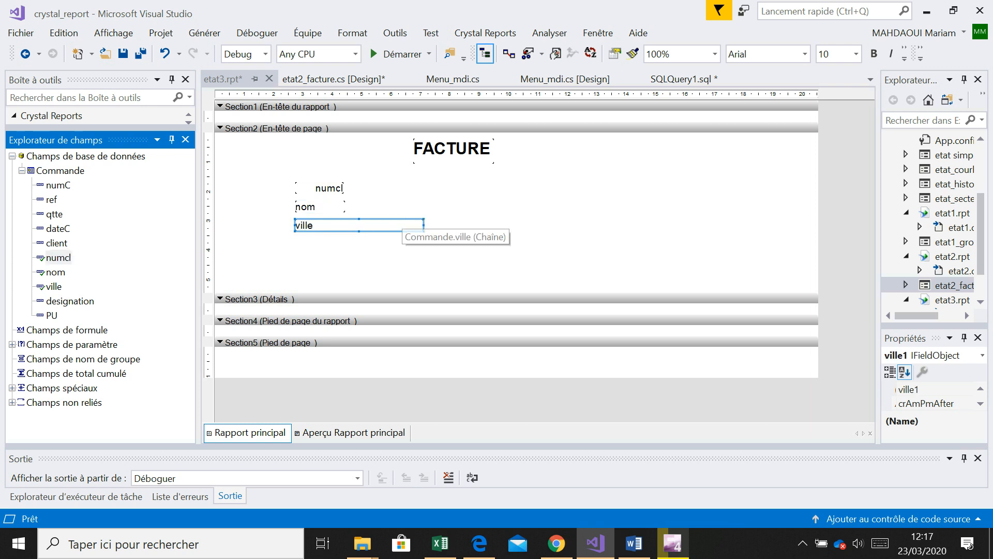
drag(424, 225, 345, 225)
Step: Left-align the numcl field in the page header
click(326, 187)
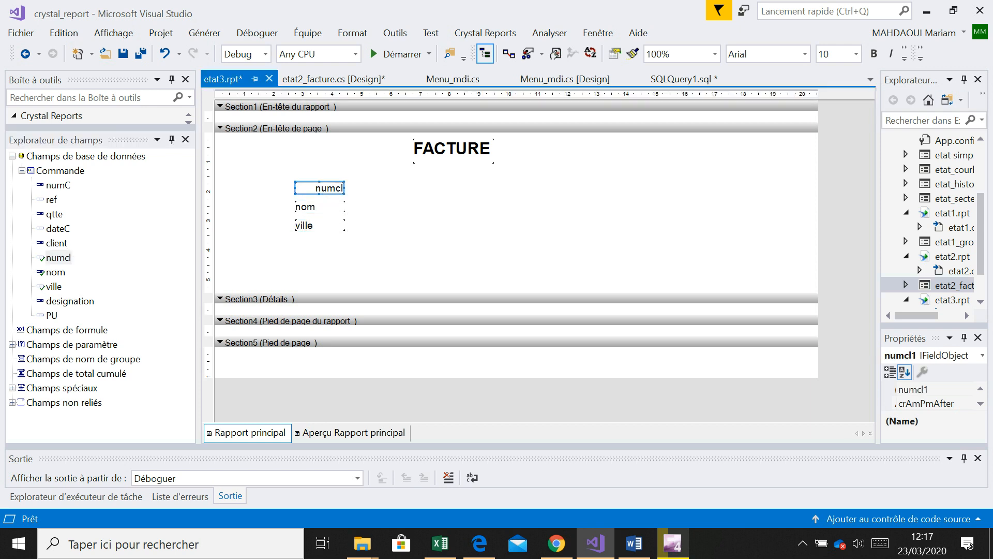
click(904, 54)
click(855, 76)
click(396, 241)
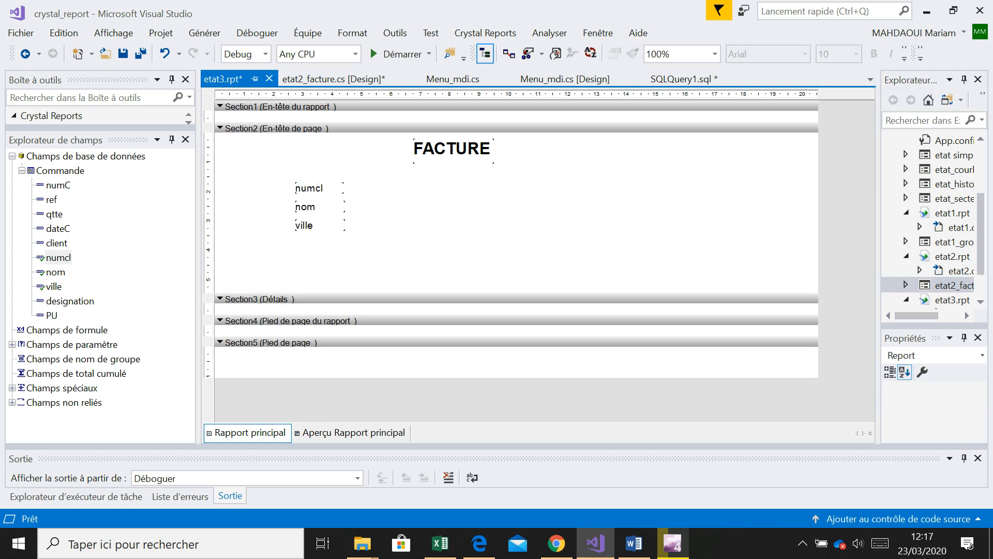
Step: Insert a text label reading Code client before the numcl field, and narrow it so it does not overlap the field
right_click(241, 188)
mouse_move(284, 200)
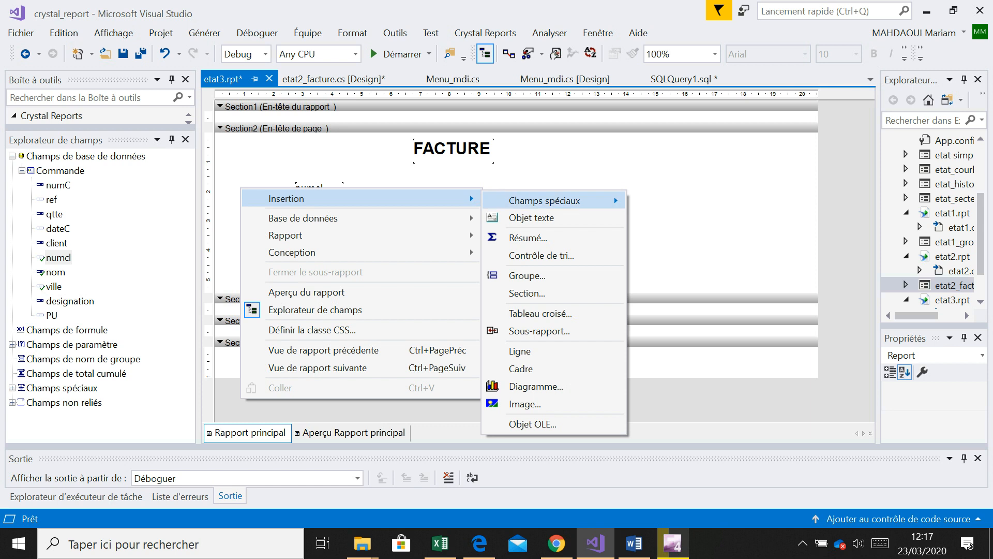
click(512, 216)
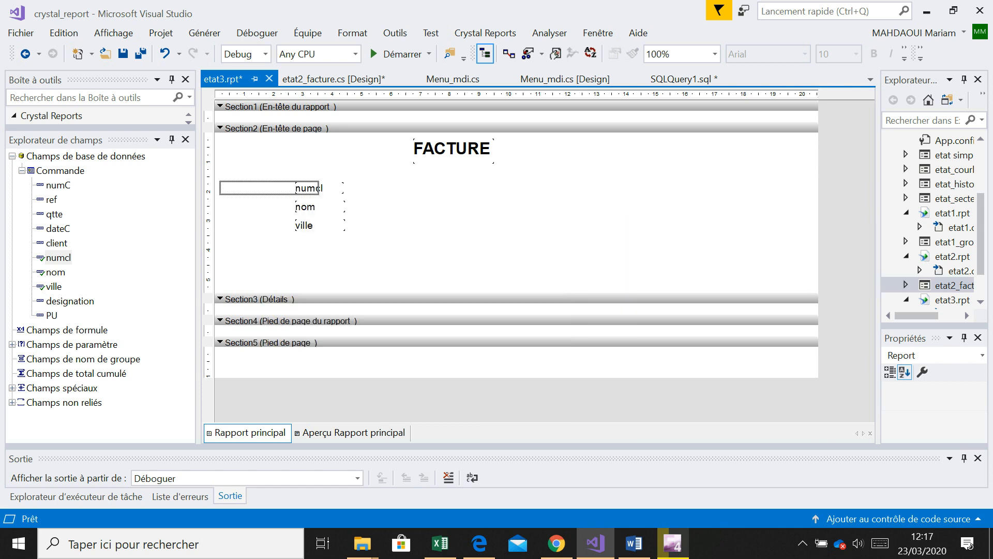
click(220, 182)
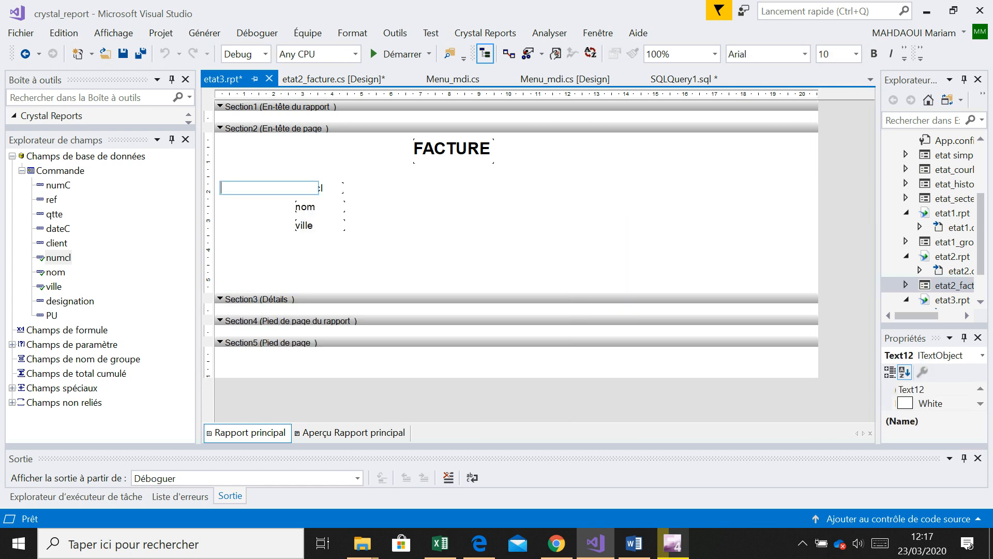
text(Code client)
click(370, 235)
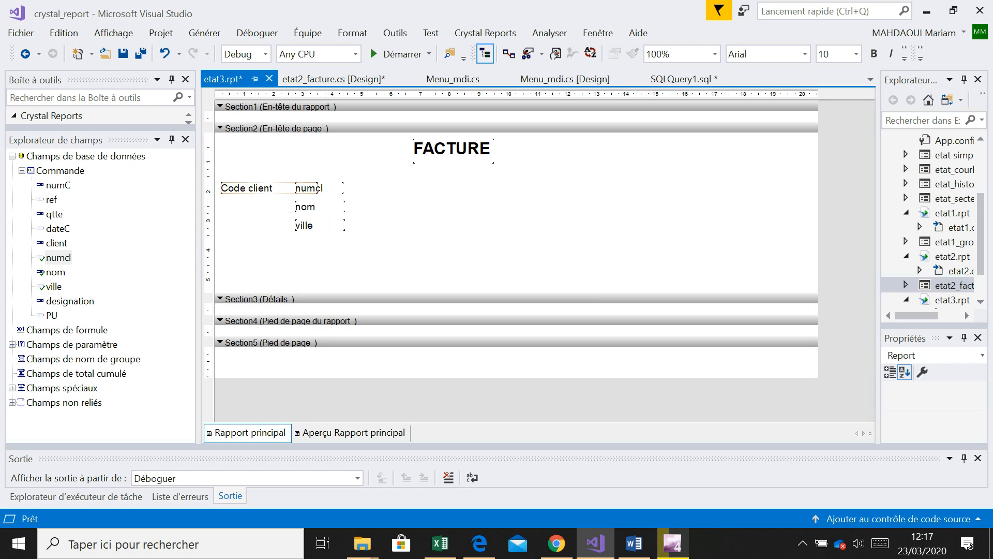
click(290, 190)
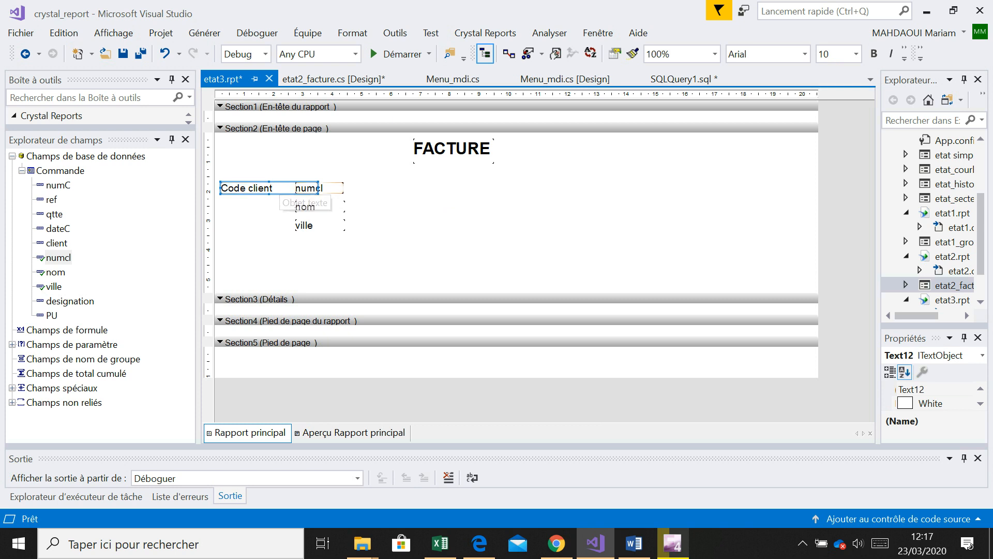
drag(318, 188, 283, 188)
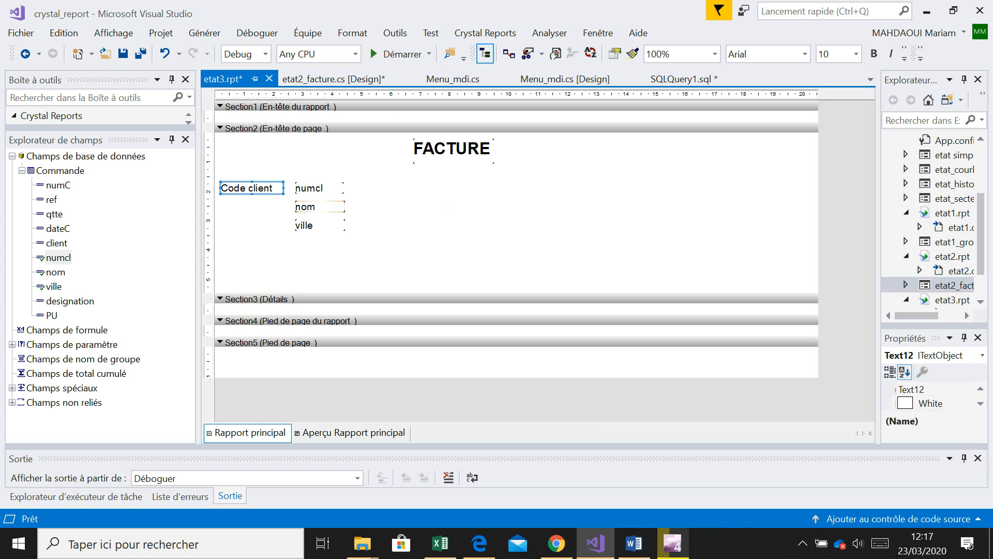
Step: Duplicate the Code client label in front of the nom field, and save the report
key(ctrl+c)
key(ctrl+v)
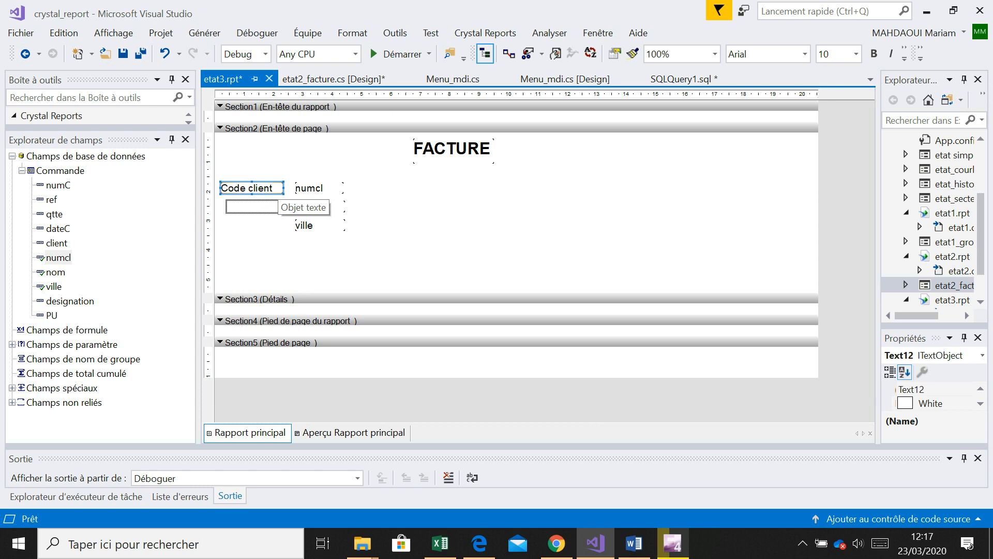
click(223, 202)
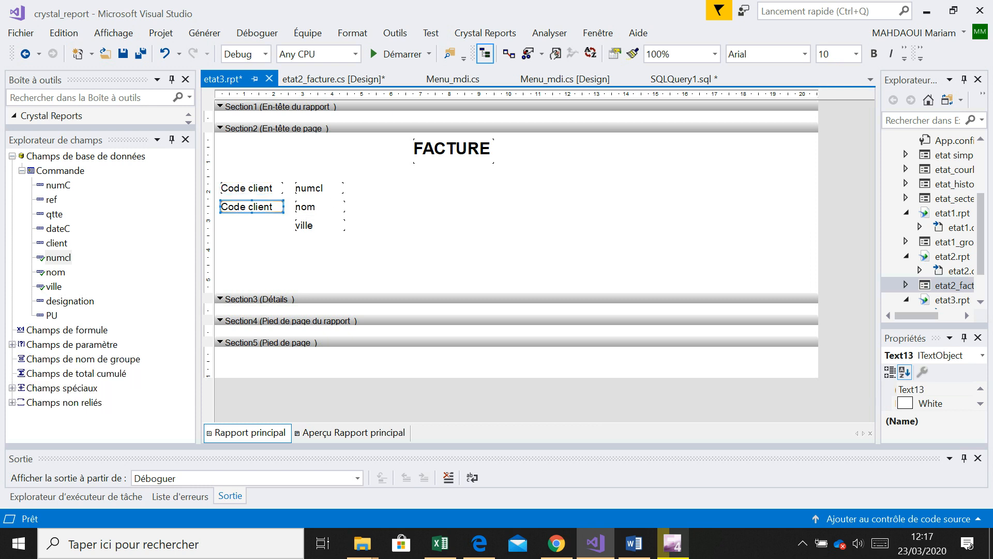
right_click(274, 209)
drag(317, 206, 316, 212)
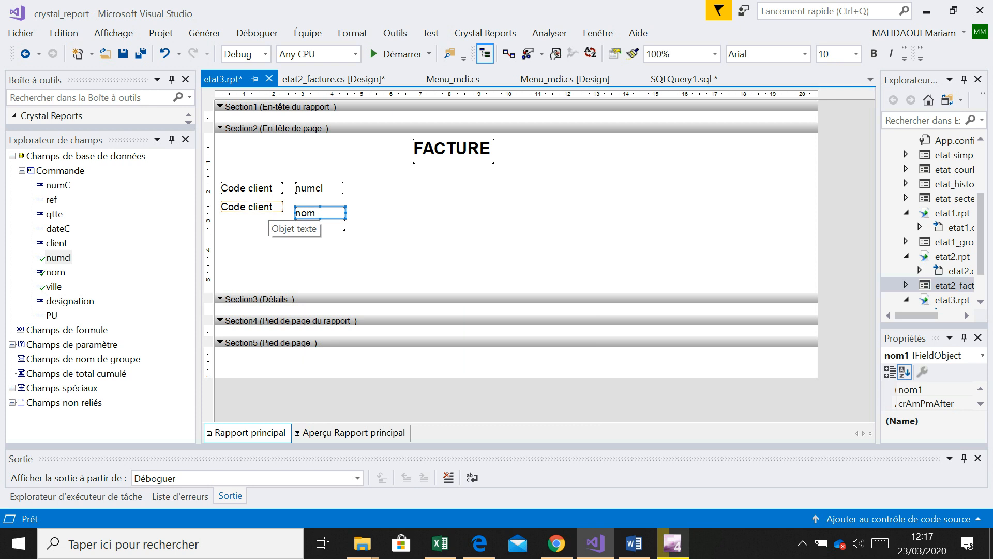
key(ctrl+s)
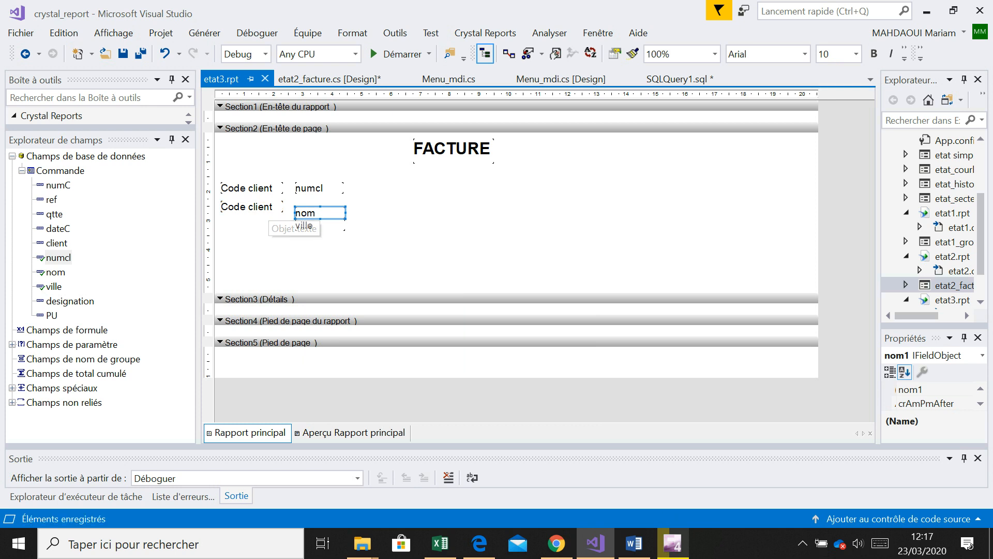
Step: Change the text of the duplicated label in front of the nom field to Nom
click(271, 207)
right_click(273, 207)
click(317, 217)
key(ctrl+a)
text(NO)
key(BackSpace)
text(om)
click(290, 248)
Step: Duplicate the Nom label in front of the ville field and change its text to Ville
click(251, 207)
key(ctrl+v)
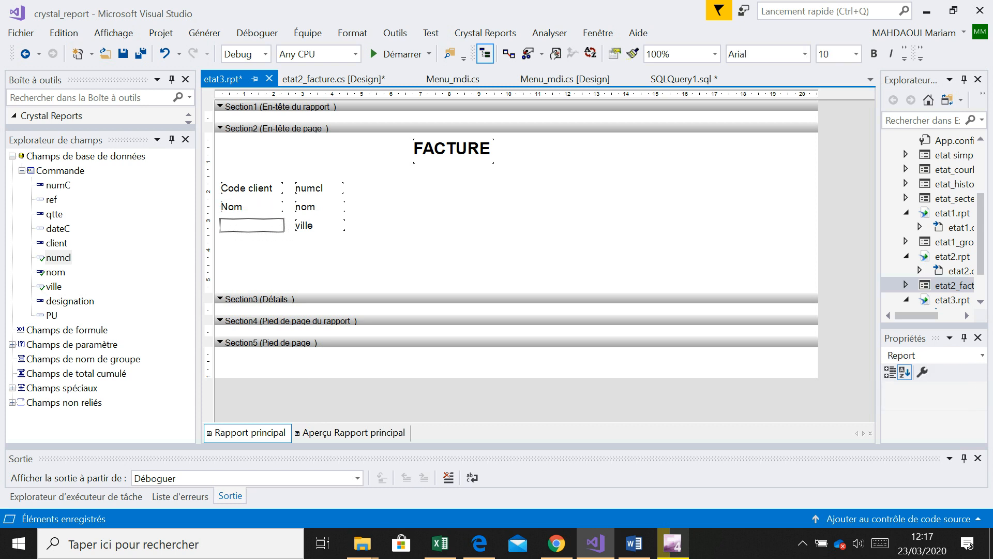
click(223, 223)
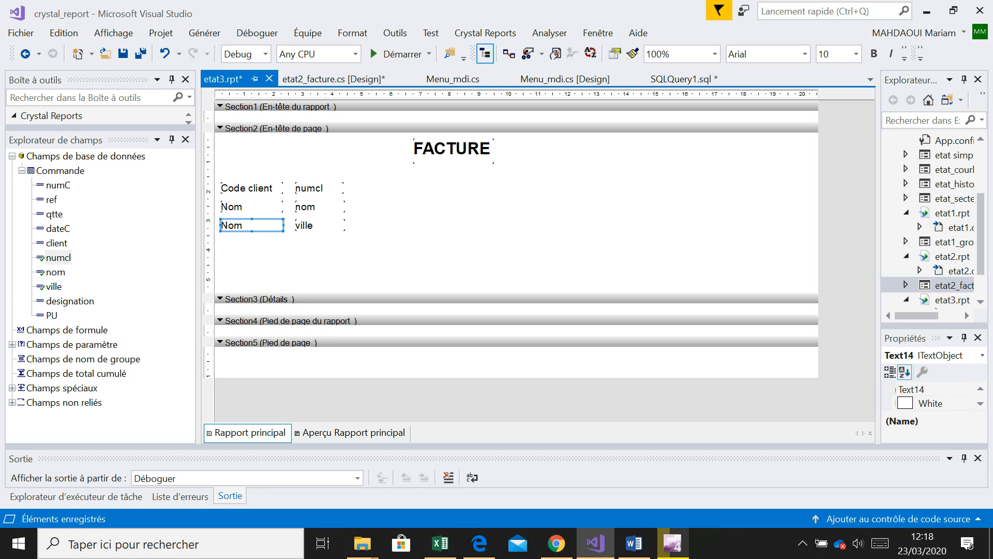
double_click(248, 226)
key(BackSpace)
key(BackSpace)
key(BackSpace)
text(Ville)
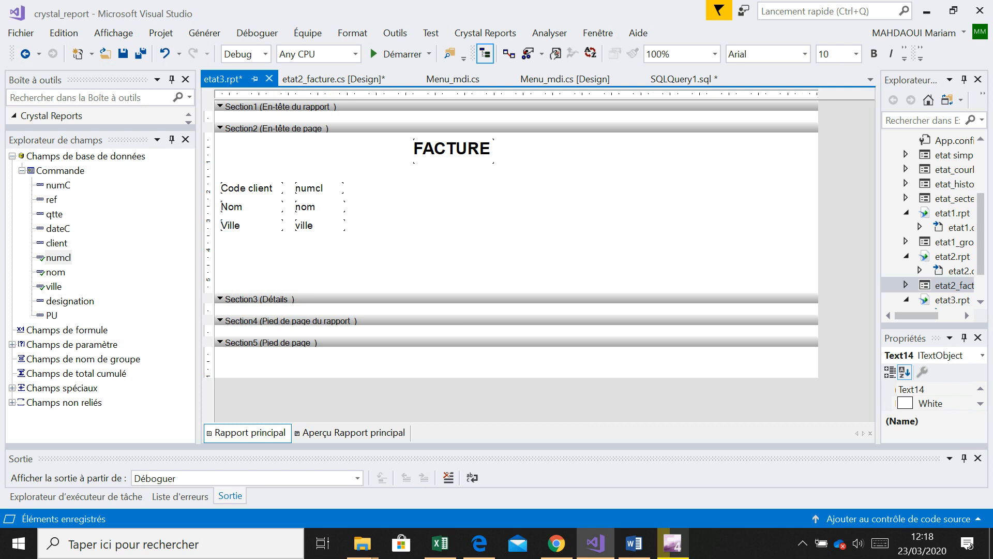
Step: Format the Code client label with an Argent background and a drop shadow, following the FACTURE model in TP-les états.pdf
key(Escape)
click(479, 543)
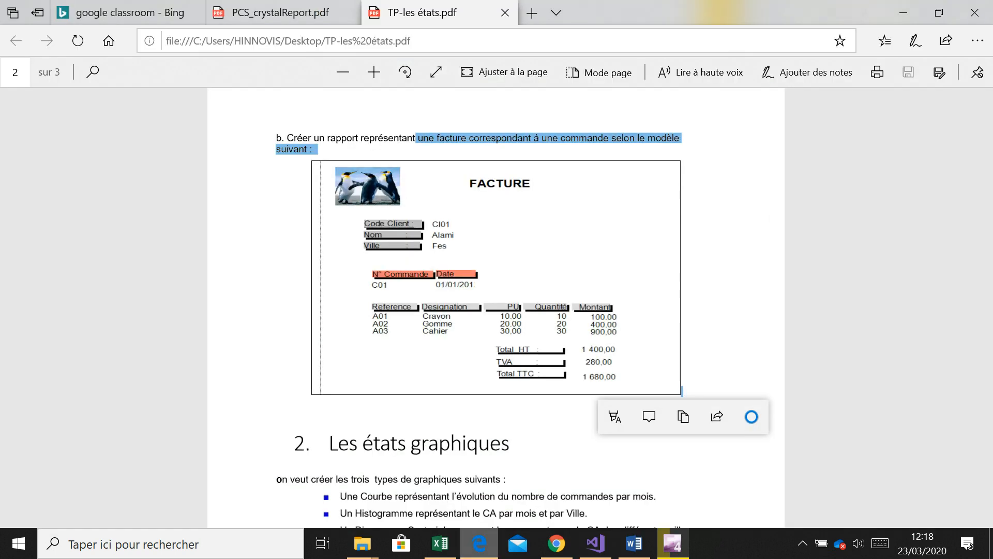
key(alt+Tab)
click(251, 188)
right_click(251, 188)
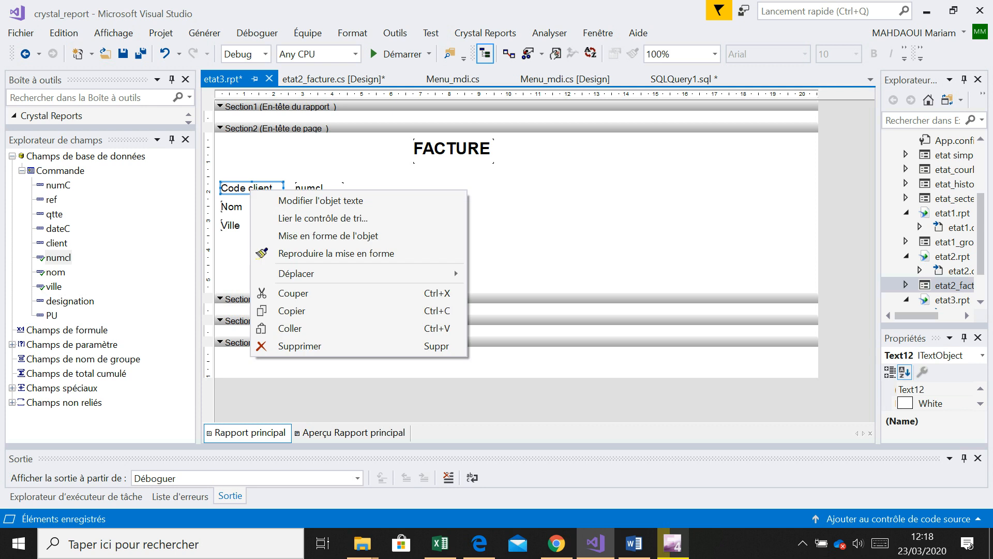
click(328, 236)
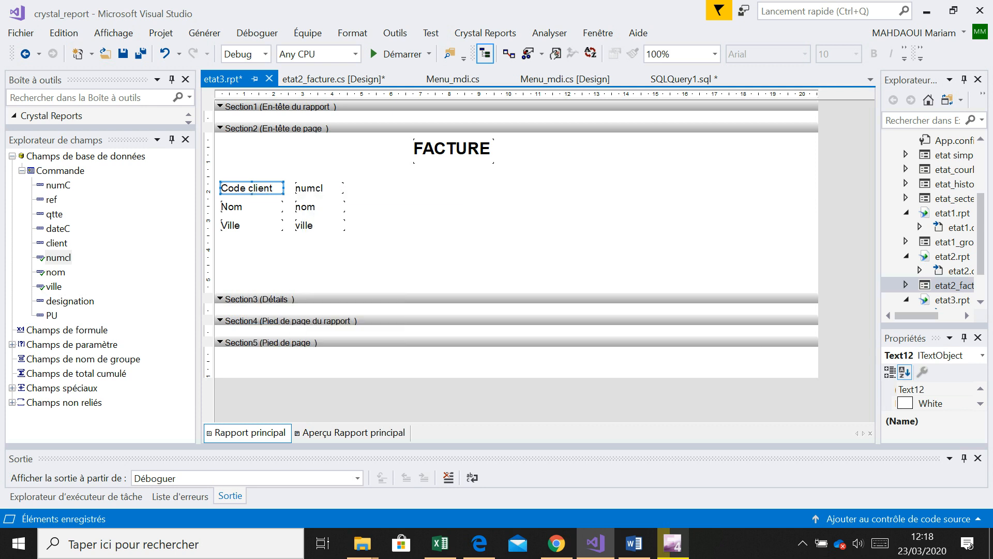
click(397, 84)
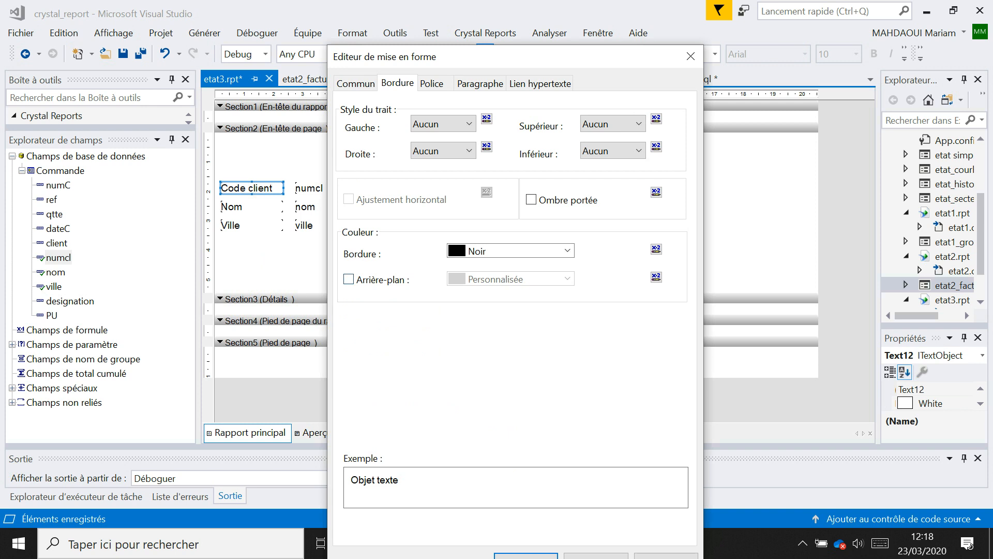
click(348, 280)
click(567, 279)
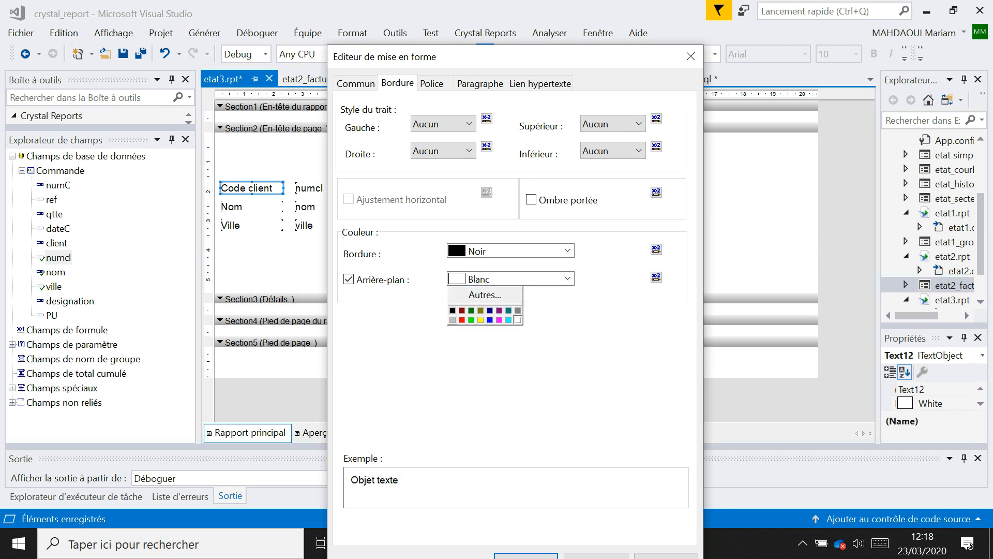
click(457, 320)
click(531, 199)
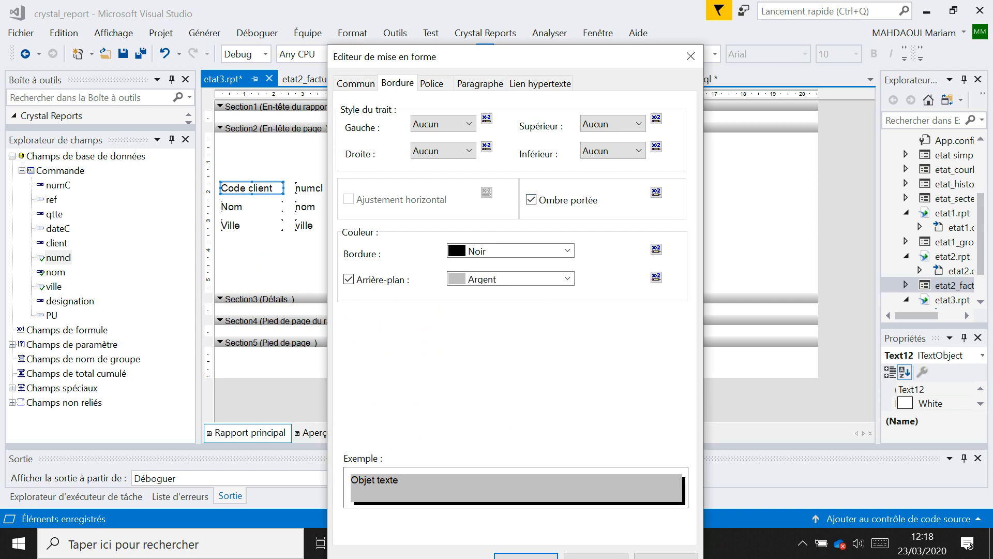
click(525, 556)
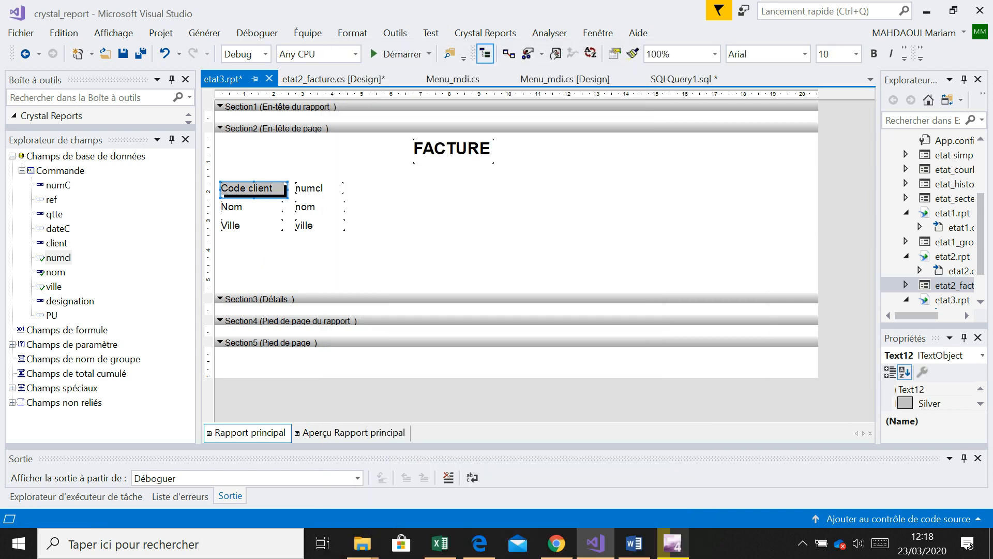
Step: Copy the formatting of the Code client label onto the Nom and Ville labels
key(alt+Tab)
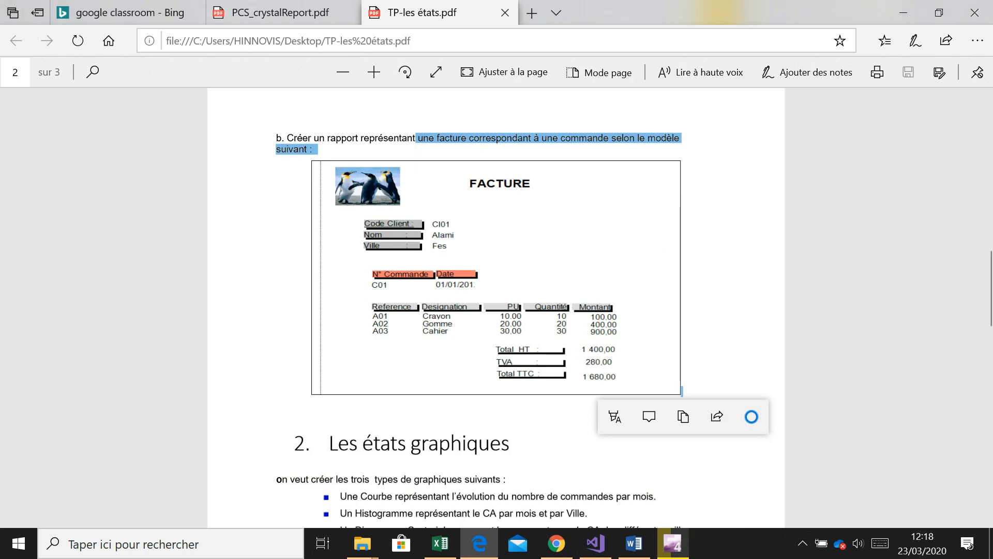
key(alt+Tab)
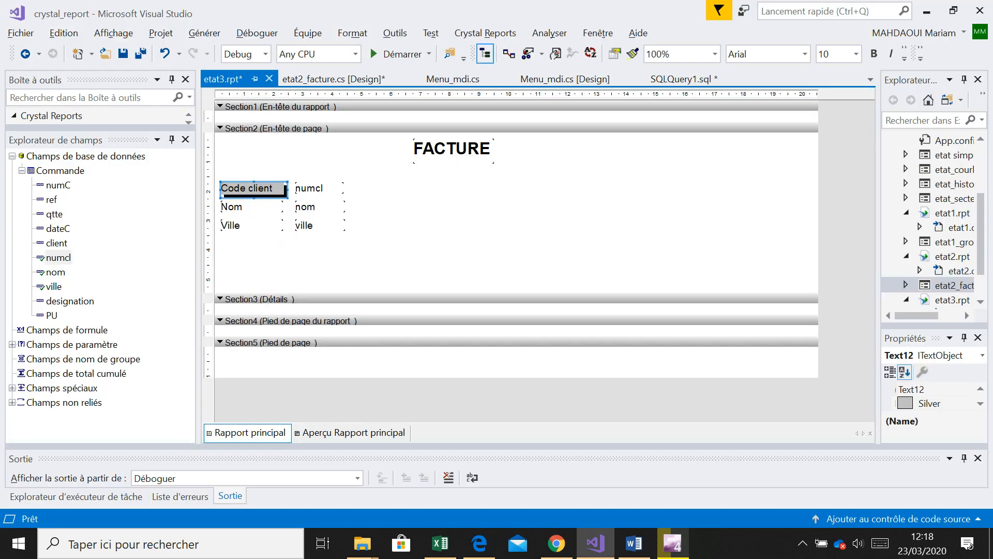
right_click(258, 190)
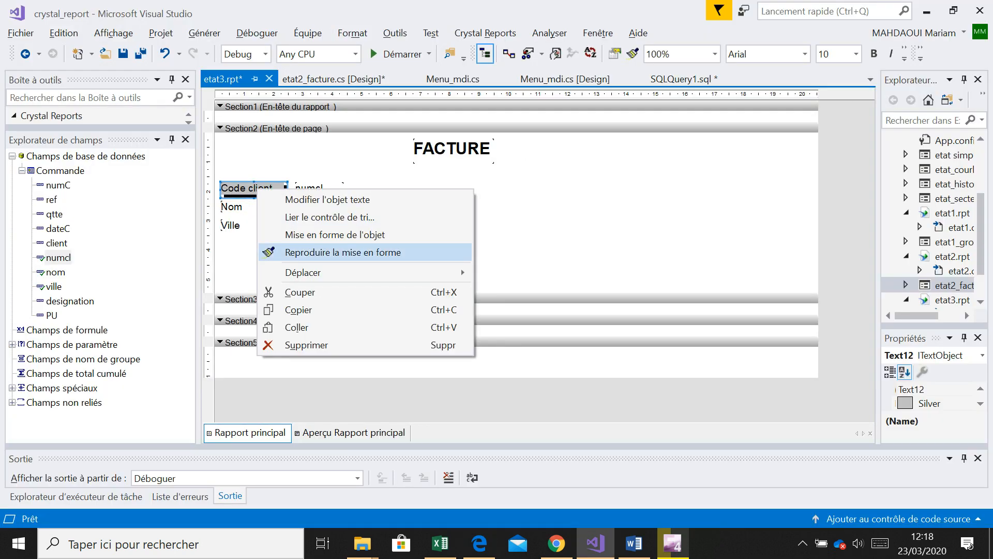
click(342, 252)
click(253, 207)
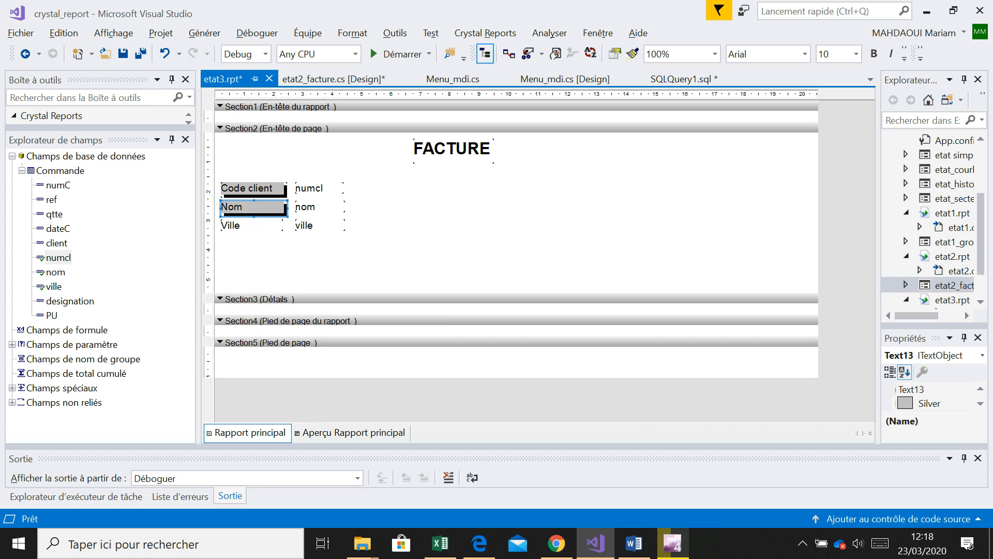
right_click(256, 209)
click(341, 272)
click(240, 225)
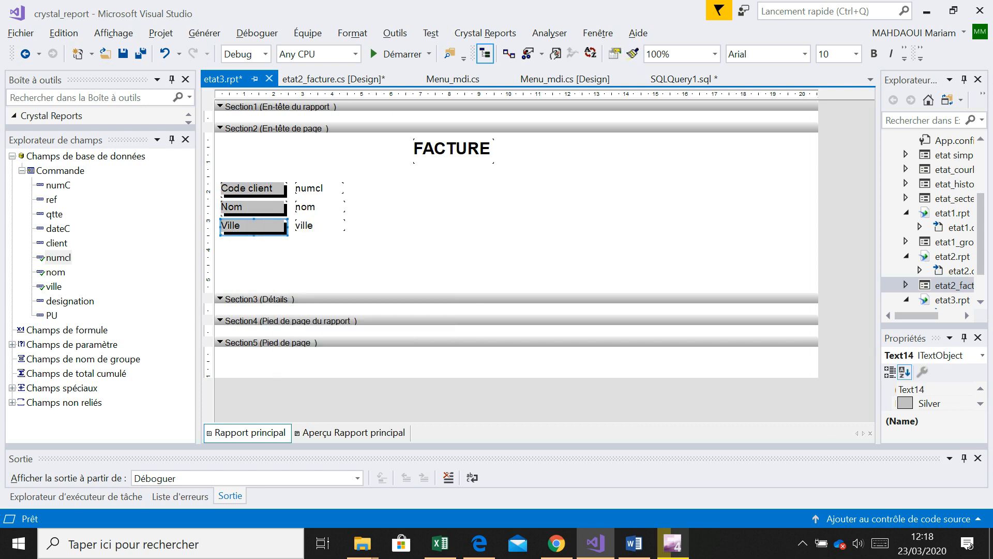
click(383, 243)
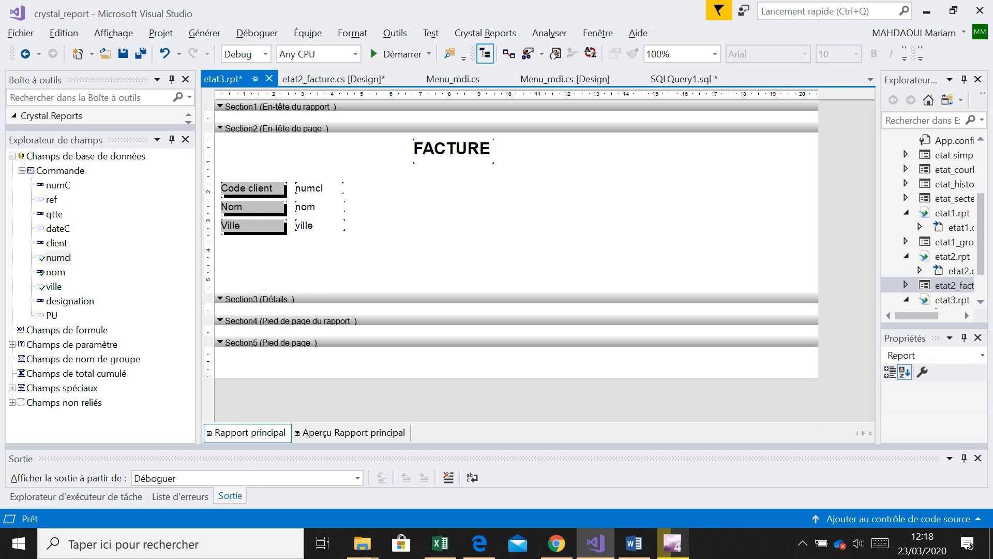
Step: Move the three client labels and their fields together towards the page centre, just under the FACTURE title, and check the PDF model
key(alt+Tab)
key(alt+Tab)
drag(400, 255, 353, 183)
click(373, 258)
key(alt+Tab)
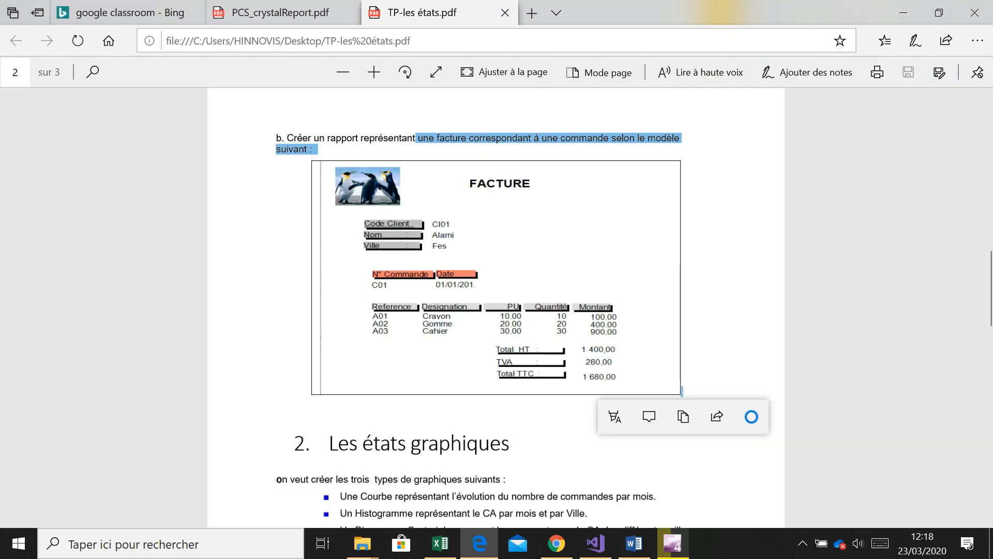
key(alt+Tab)
Step: Duplicate the Ville label and place the copy below the client block, slightly indented as in the PDF model
click(356, 221)
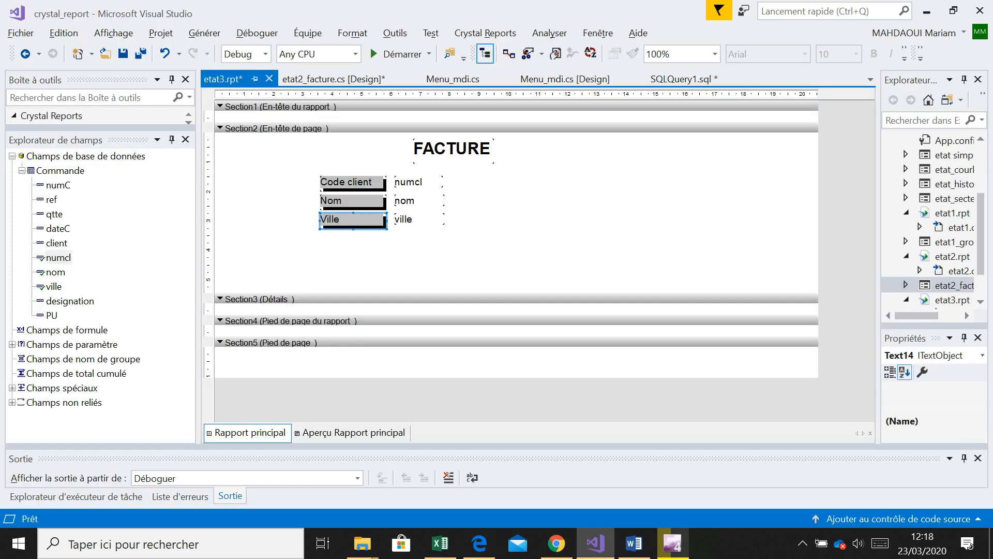
drag(356, 221, 336, 252)
click(301, 244)
key(alt+Tab)
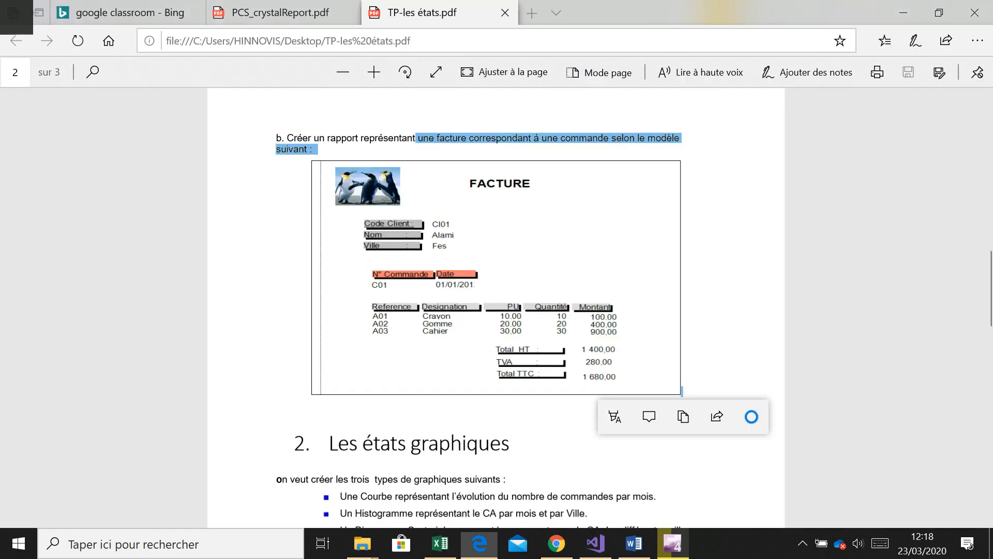
key(alt+Tab)
drag(335, 251, 384, 251)
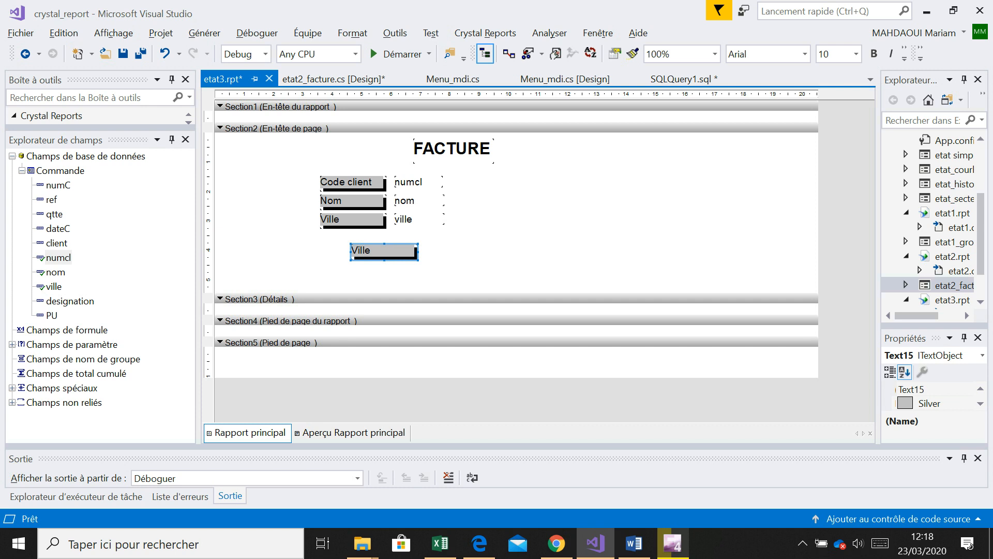
key(Down)
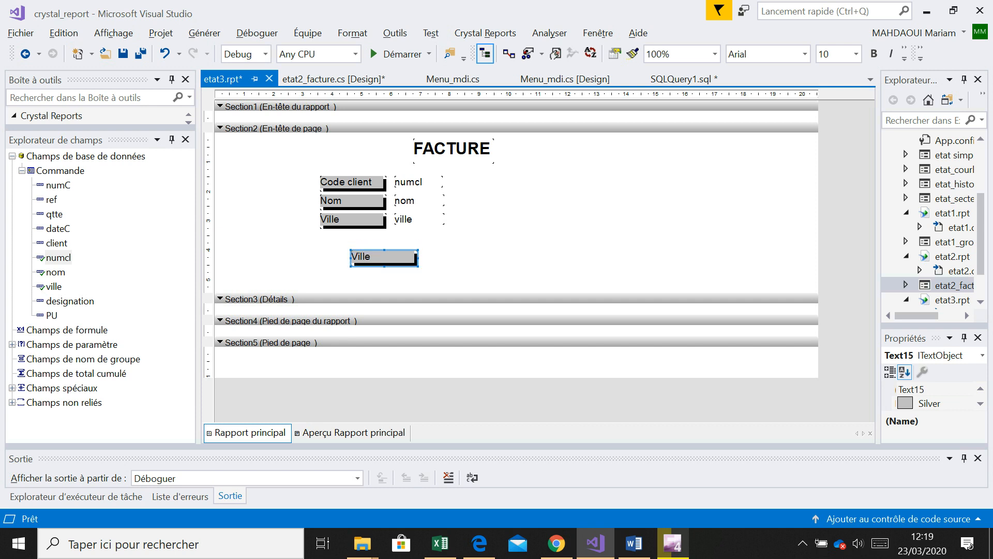
key(Up)
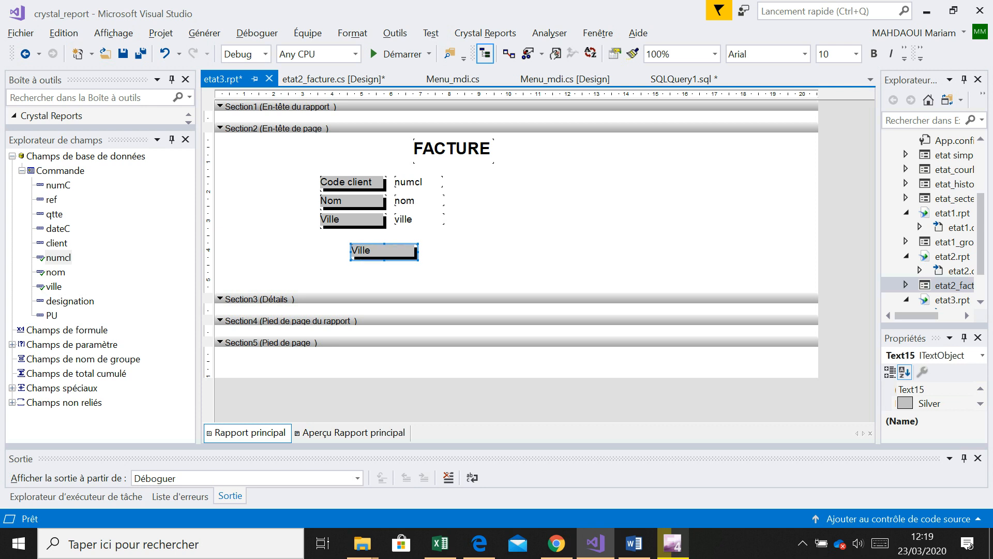
Step: Change the text of the duplicated Ville label to N° commande and widen it to fit the text
double_click(382, 250)
key(BackSpace)
key(BackSpace)
key(BackSpace)
key(BackSpace)
key(BackSpace)
text(N°)
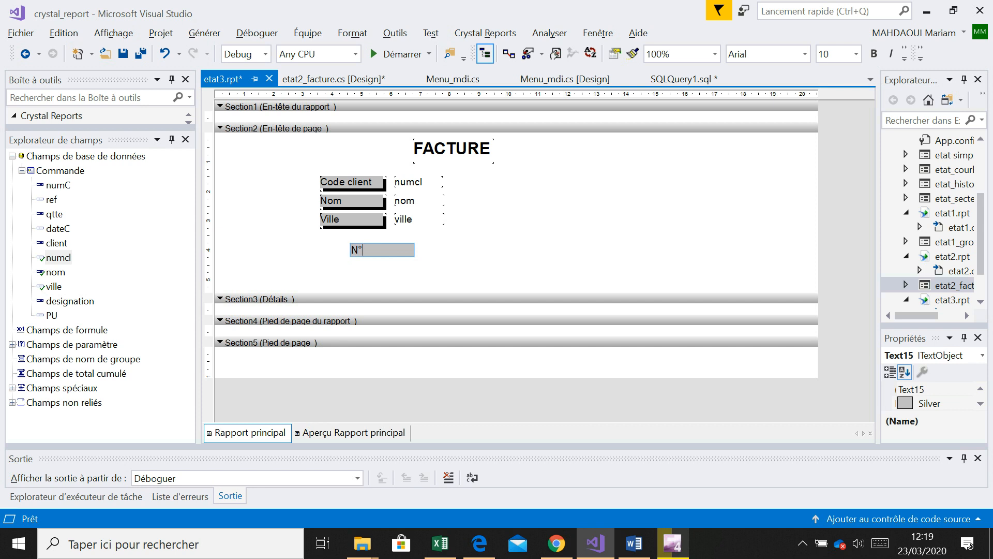
text( commande)
key(Return)
click(481, 254)
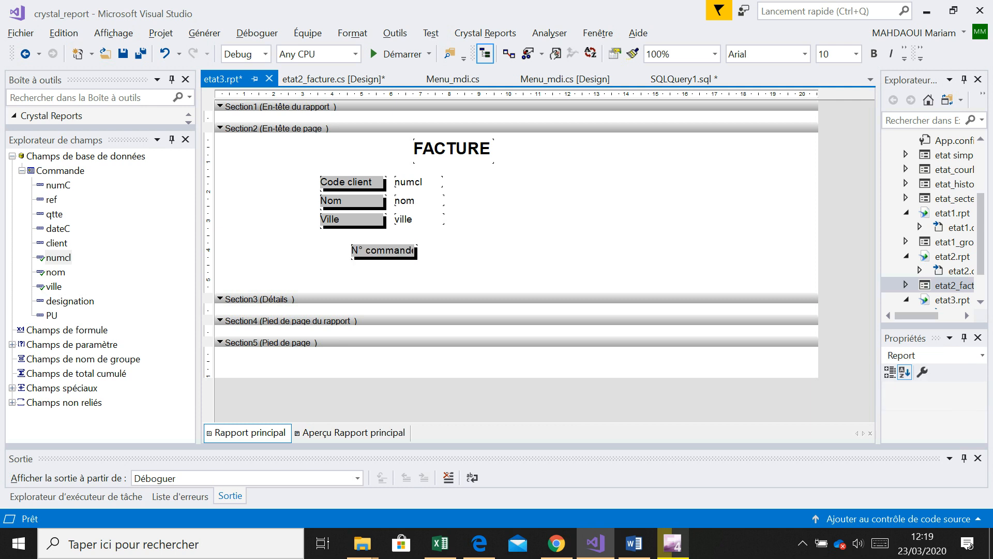
click(384, 250)
drag(417, 252, 431, 252)
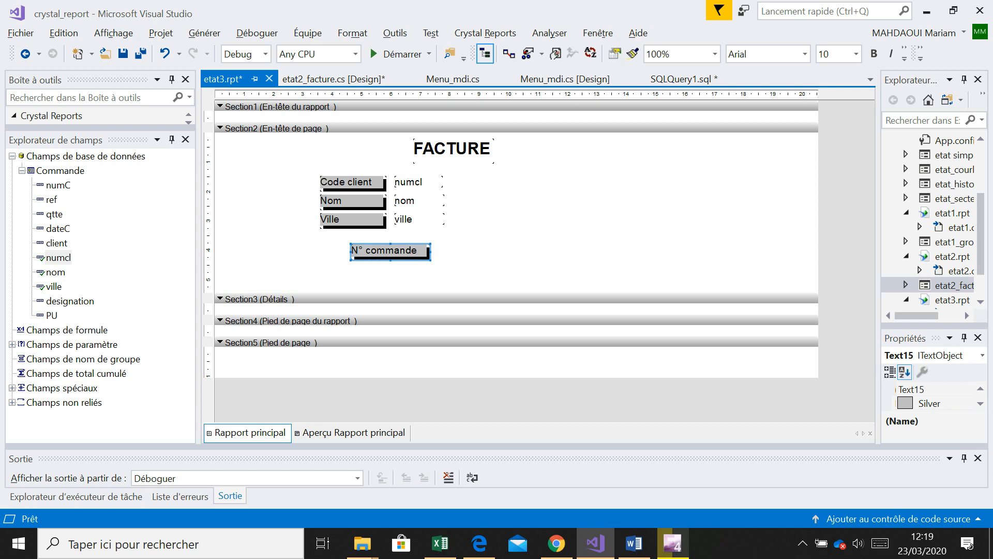
Step: Set the background colour of the N° commande label to red
right_click(415, 253)
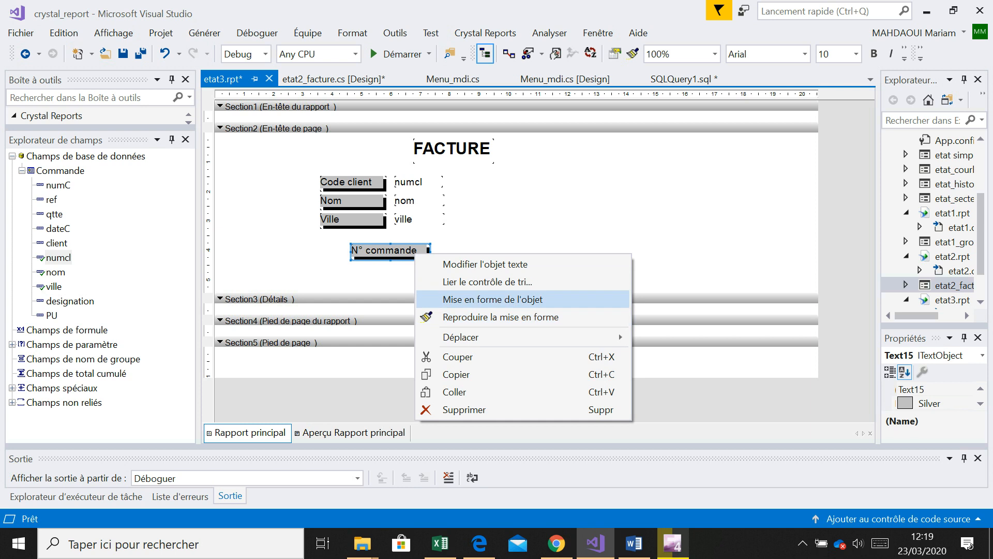
click(492, 299)
click(398, 83)
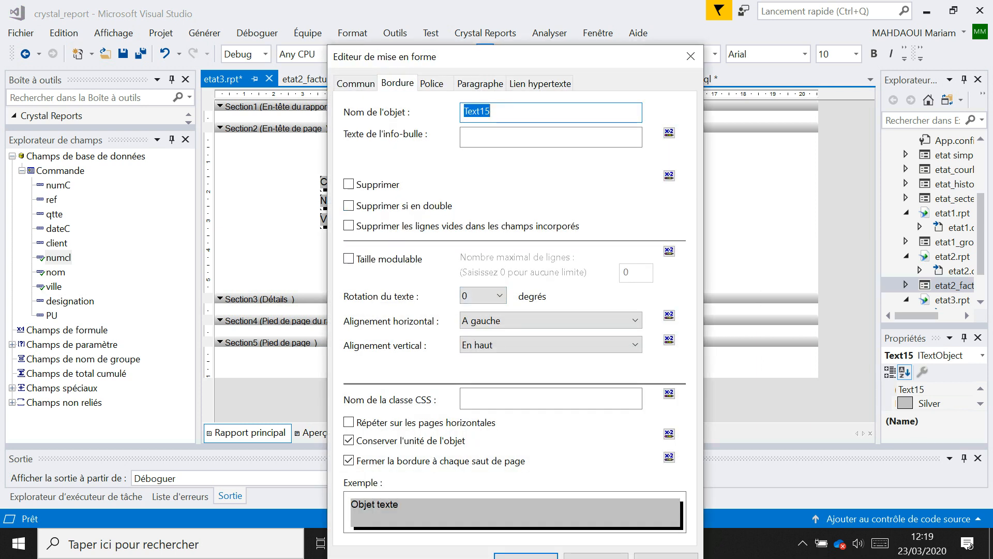
click(568, 278)
click(467, 320)
key(Return)
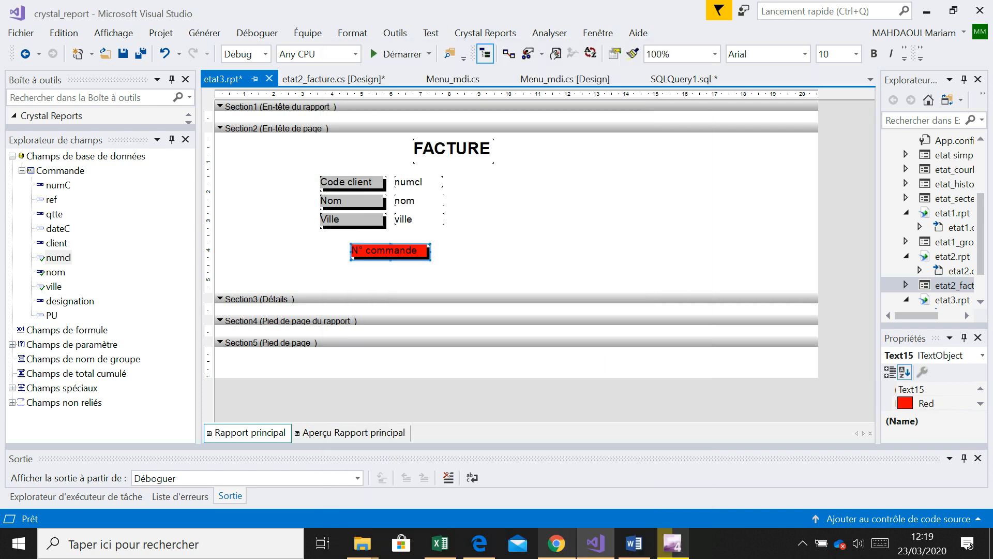
Step: Duplicate the N° commande label beside the original and change the copy's text to Date
key(ctrl+v)
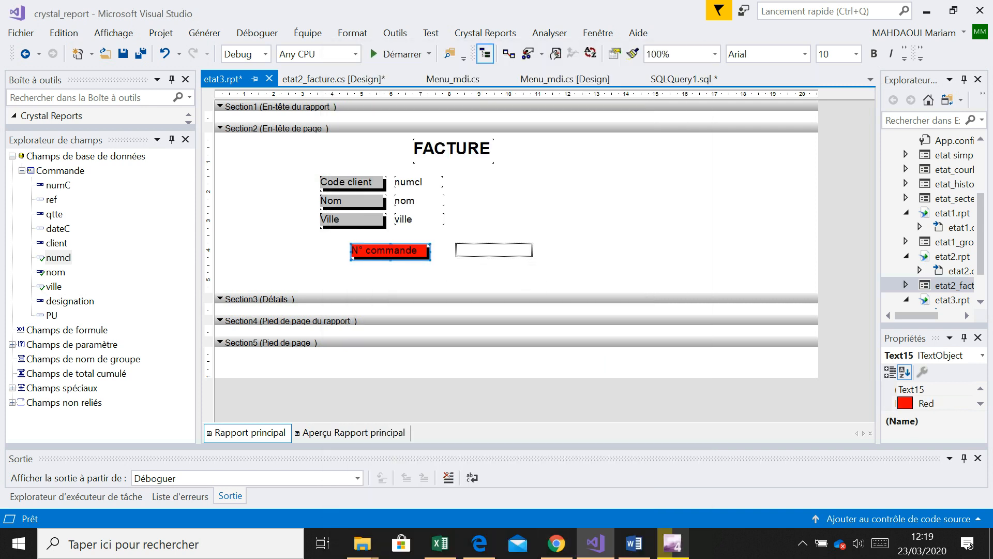
click(450, 244)
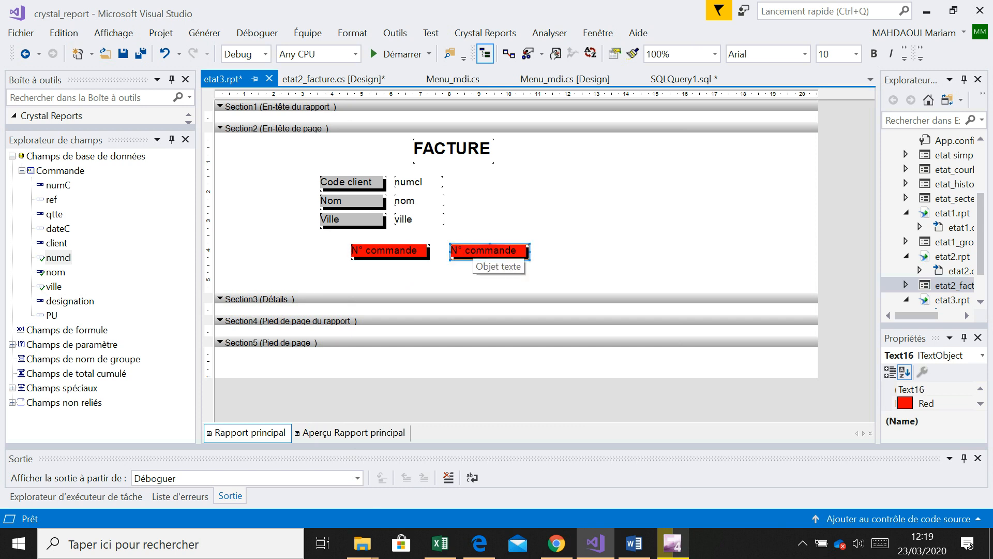
right_click(486, 250)
click(512, 261)
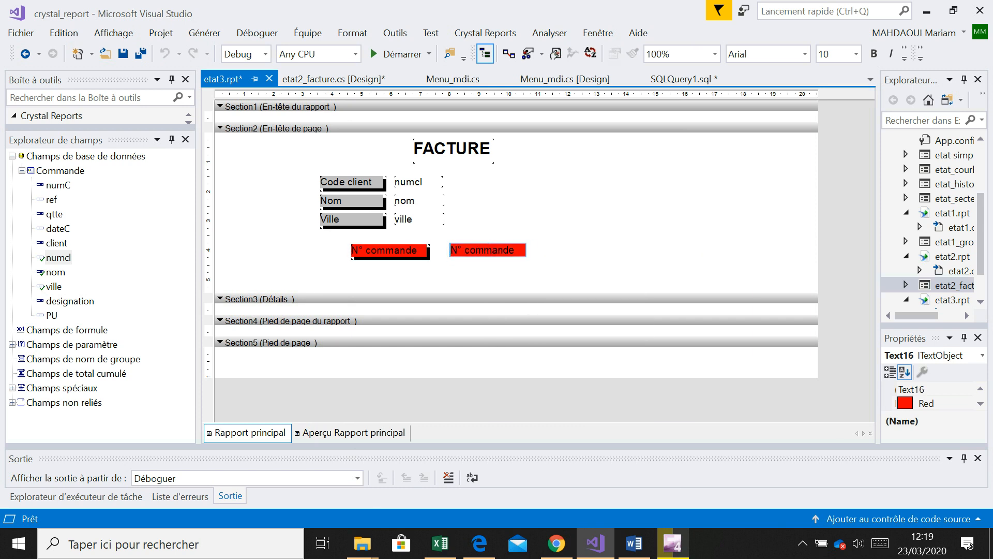
key(ctrl+shift+Left)
key(ctrl+shift+Left)
text(DATE)
key(BackSpace)
key(BackSpace)
key(BackSpace)
key(BackSpace)
text(Date)
key(Return)
click(585, 212)
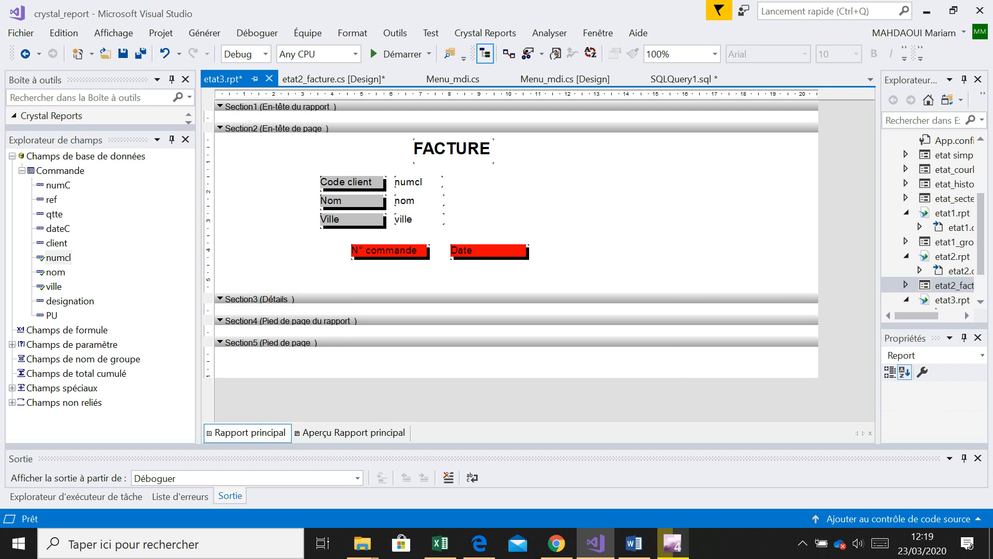
Step: Place the dateC field under the Date label and the numC field under the N° commande label
drag(59, 258, 451, 272)
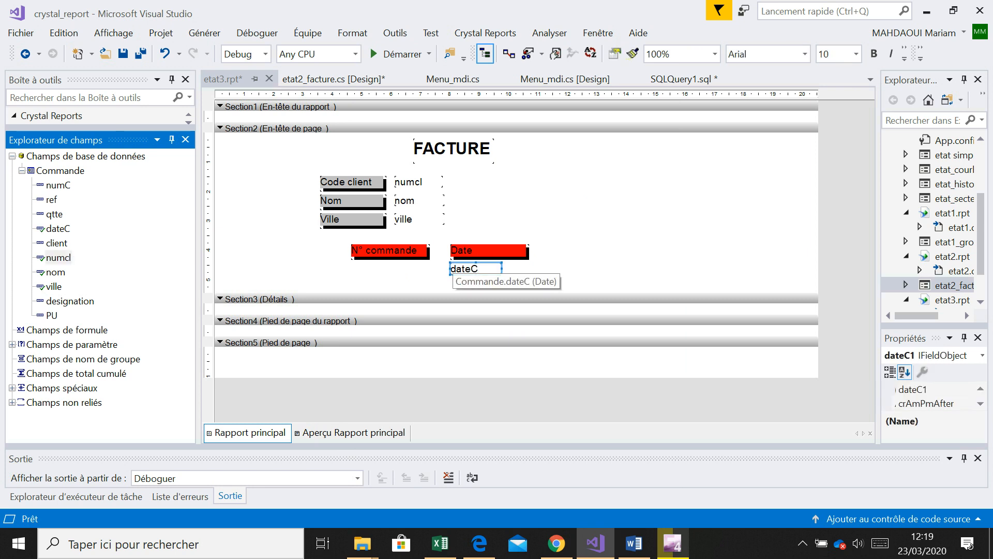
click(454, 270)
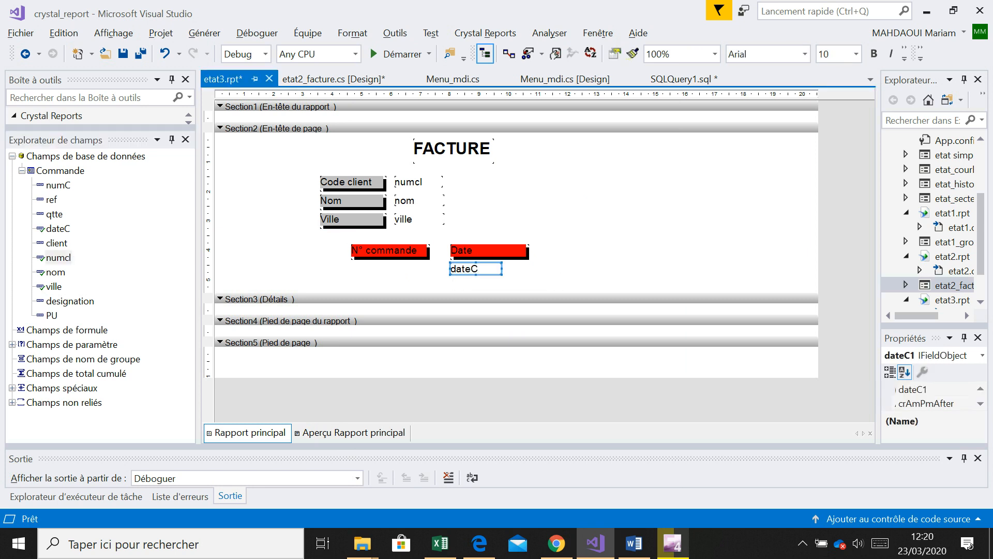
drag(59, 257, 353, 268)
Step: Preview the report with an order number entered for the numCommande parameter, and return to the report design
click(354, 432)
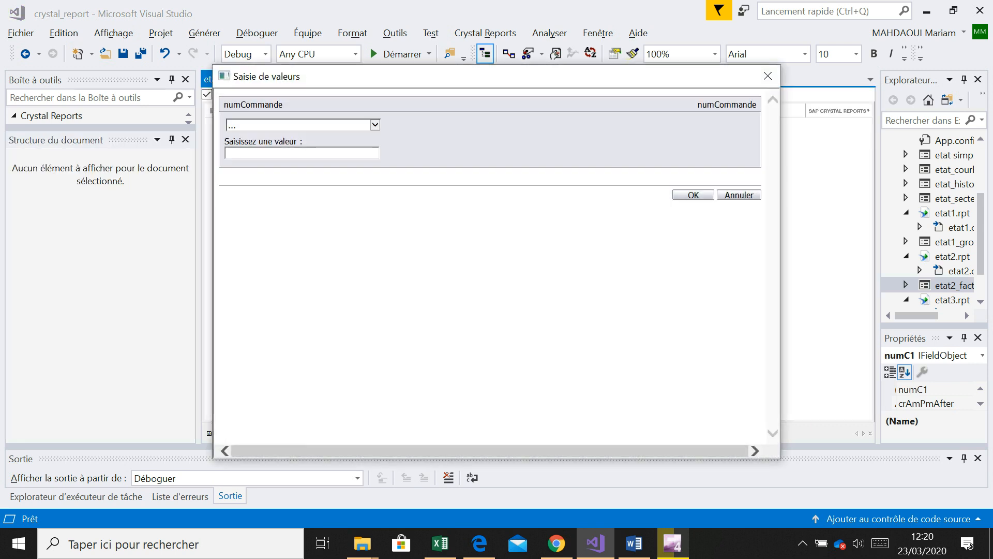
text(1)
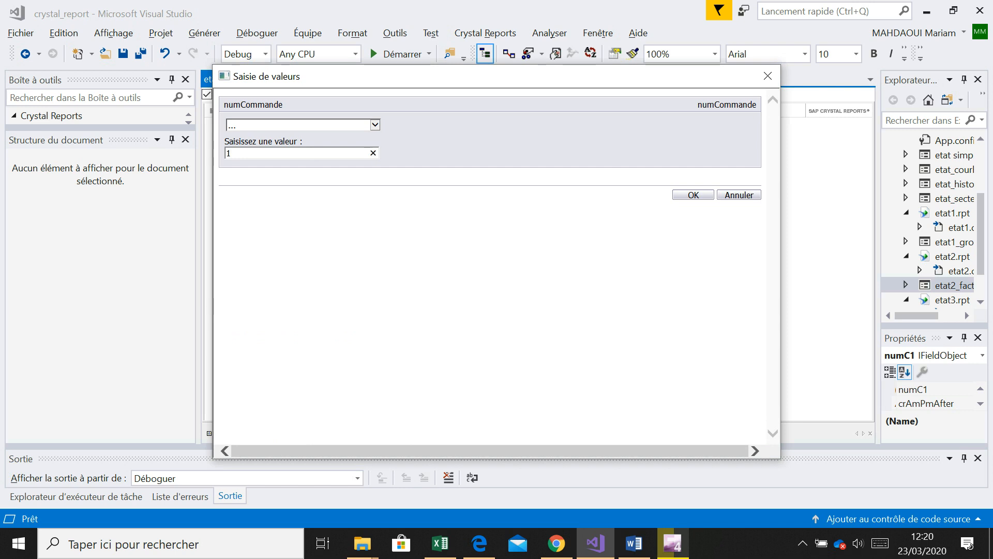
key(Return)
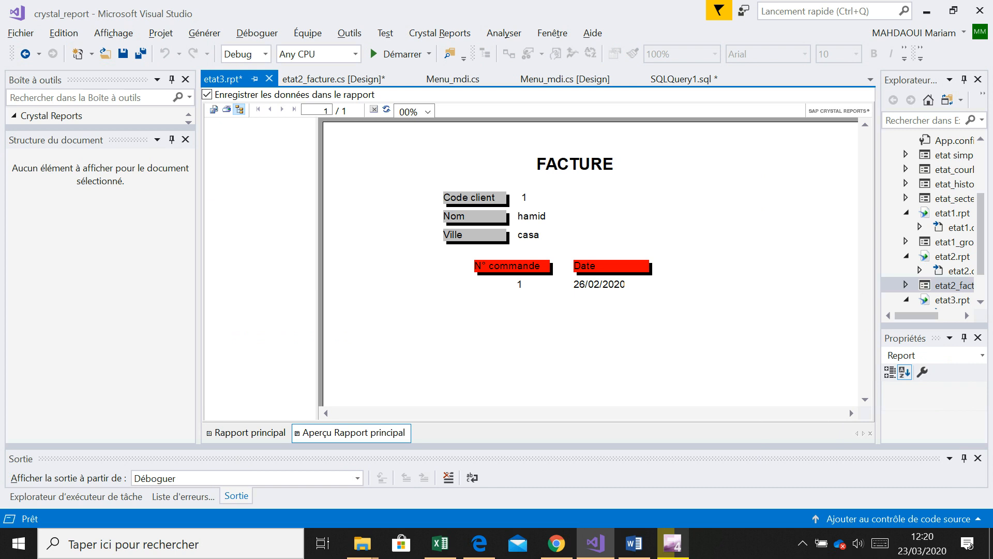
click(250, 433)
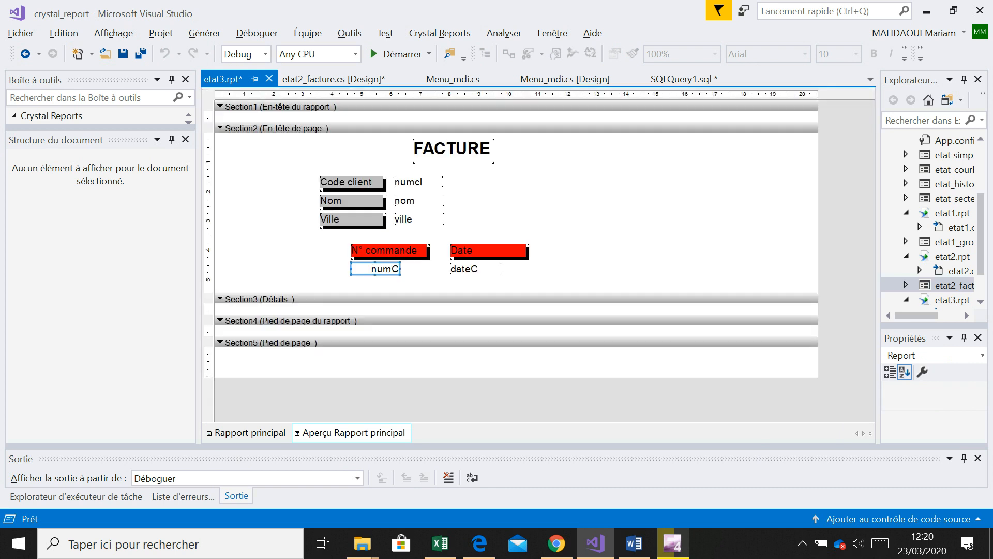
Step: Widen the dateC field to match the Date label, check the FACTURE model, and extend the page header section downward
click(474, 268)
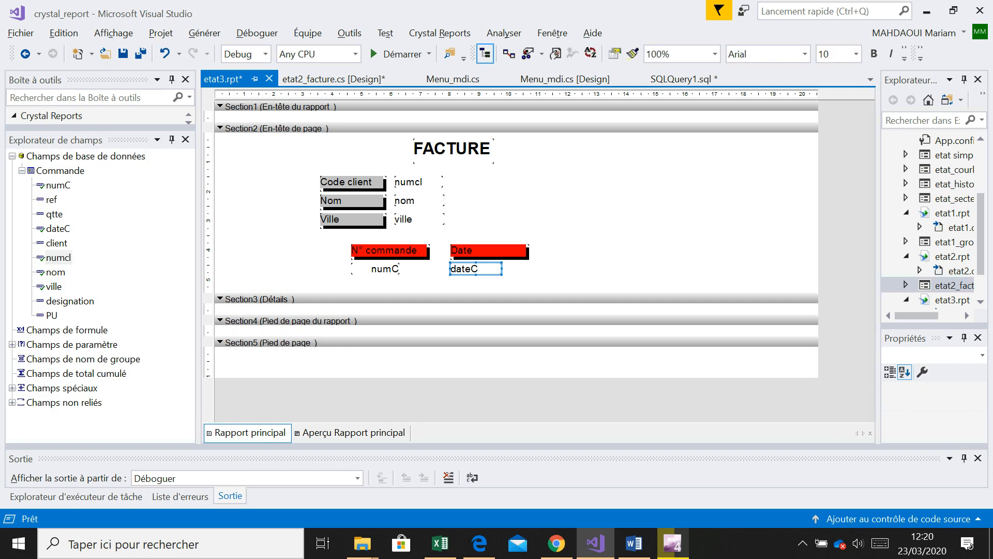
drag(502, 268, 526, 268)
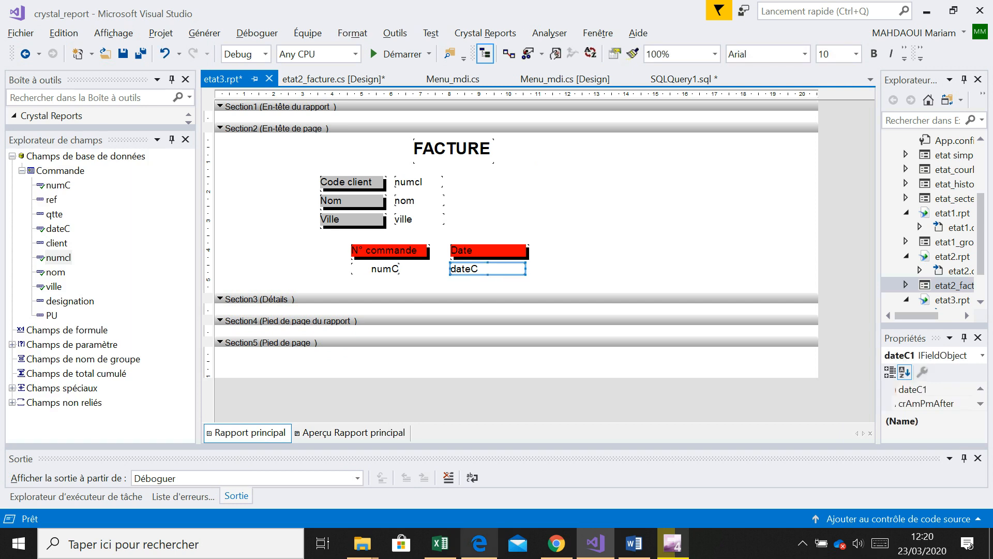
click(479, 543)
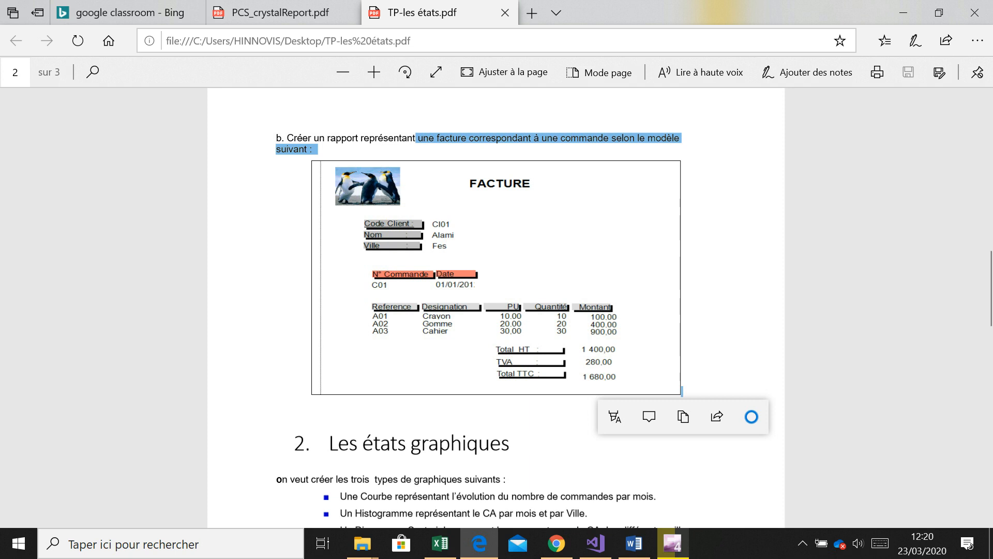
key(alt+Tab)
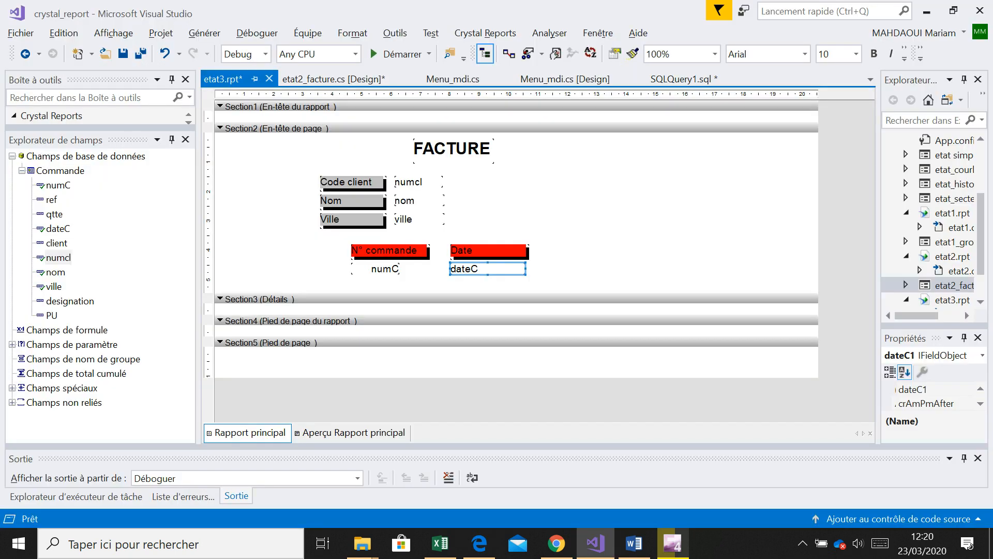
click(517, 285)
drag(517, 294, 517, 308)
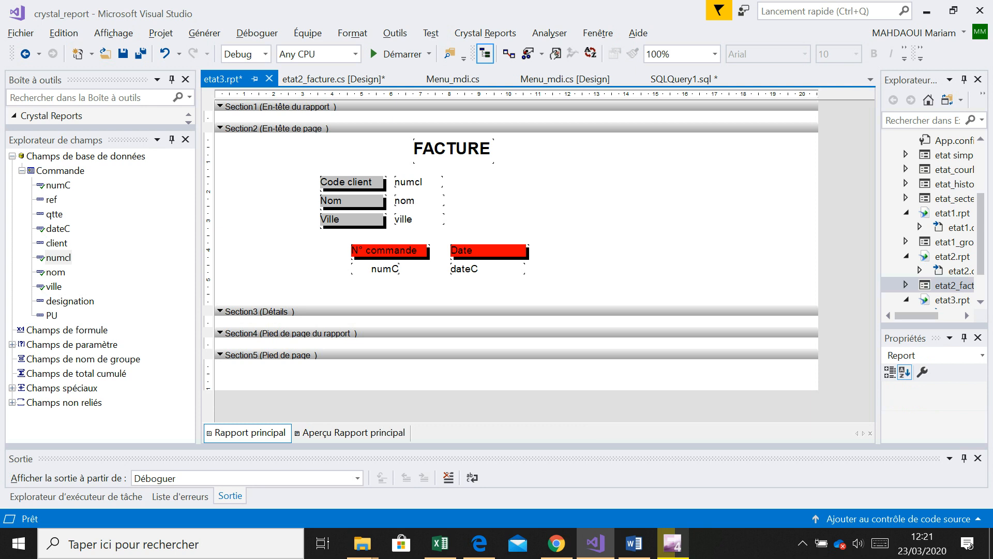
Step: Place the ref field in the Détails section and narrow both the field and its column heading
drag(58, 257, 327, 321)
key(alt+Tab)
key(alt+Tab)
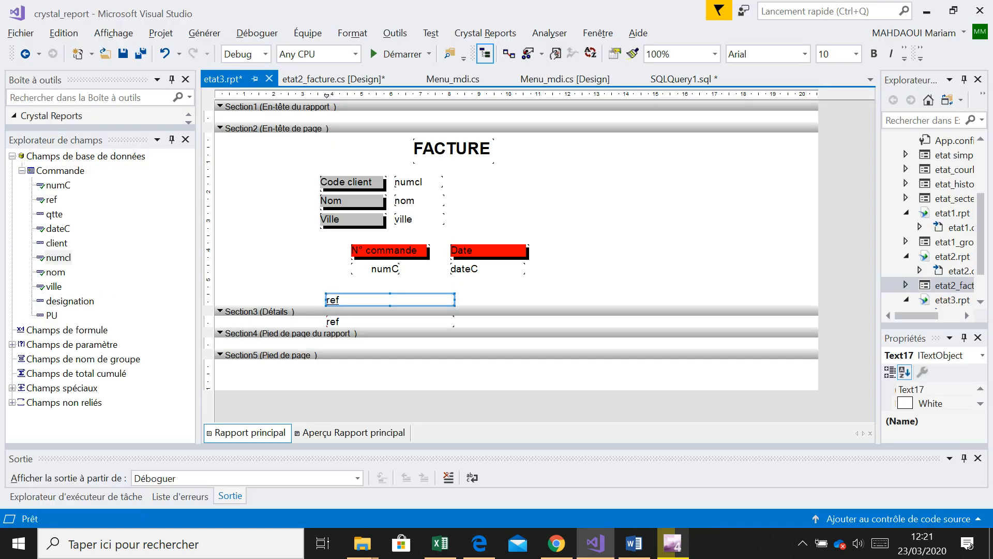
drag(455, 300, 389, 299)
click(390, 321)
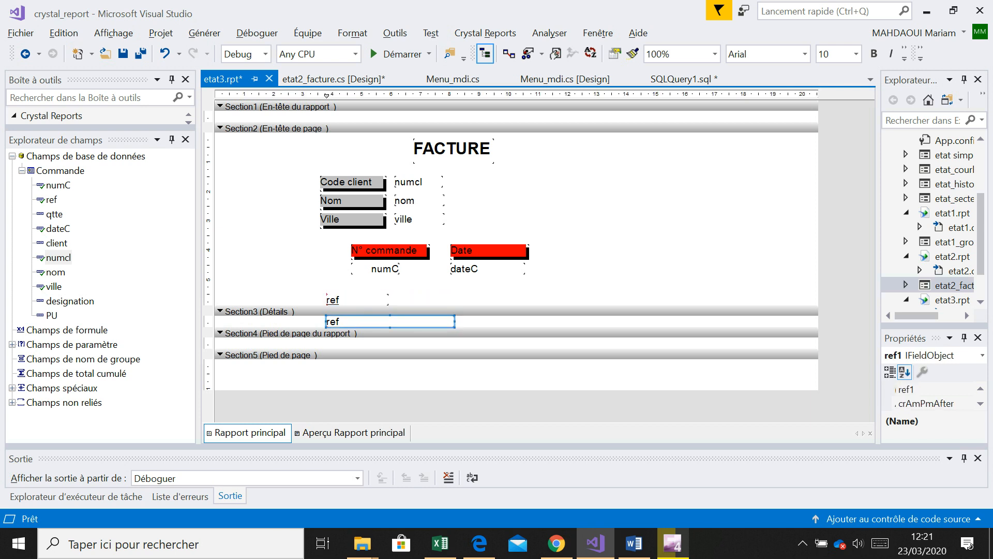
drag(454, 321, 389, 322)
Step: Place the designation and PU fields in the Détails section in line with ref, narrowing the designation column
drag(70, 301, 407, 326)
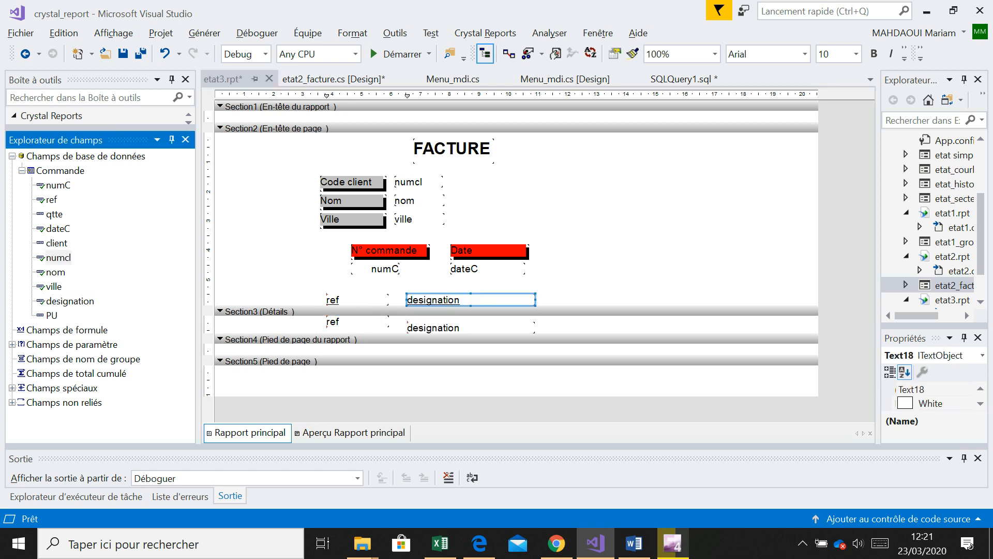
drag(487, 327, 488, 322)
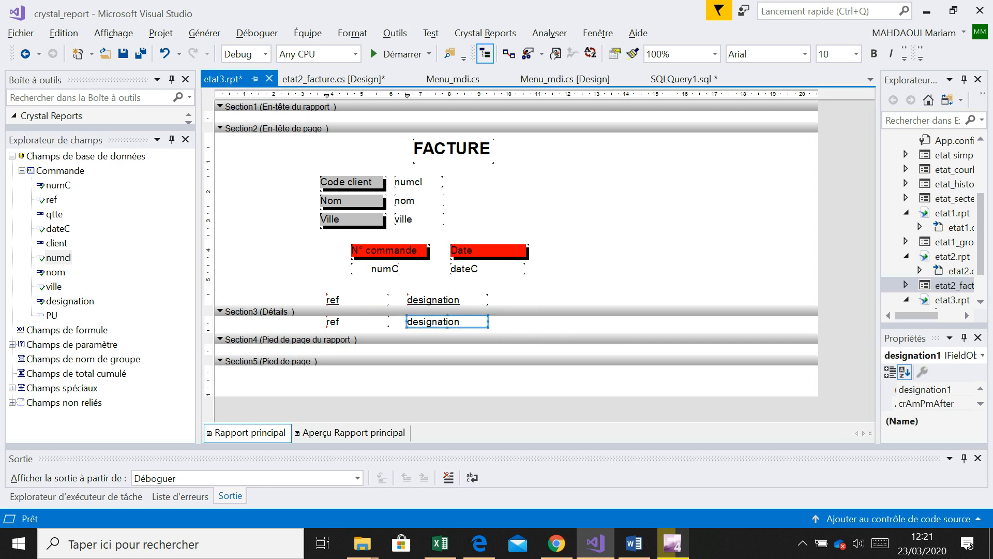
drag(51, 315, 506, 316)
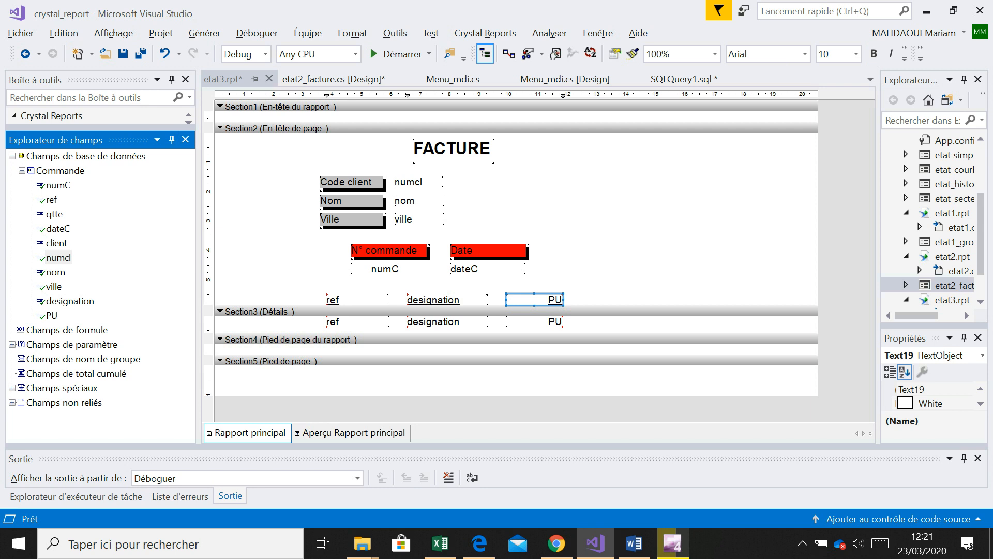
key(alt+Tab)
key(alt+Tab)
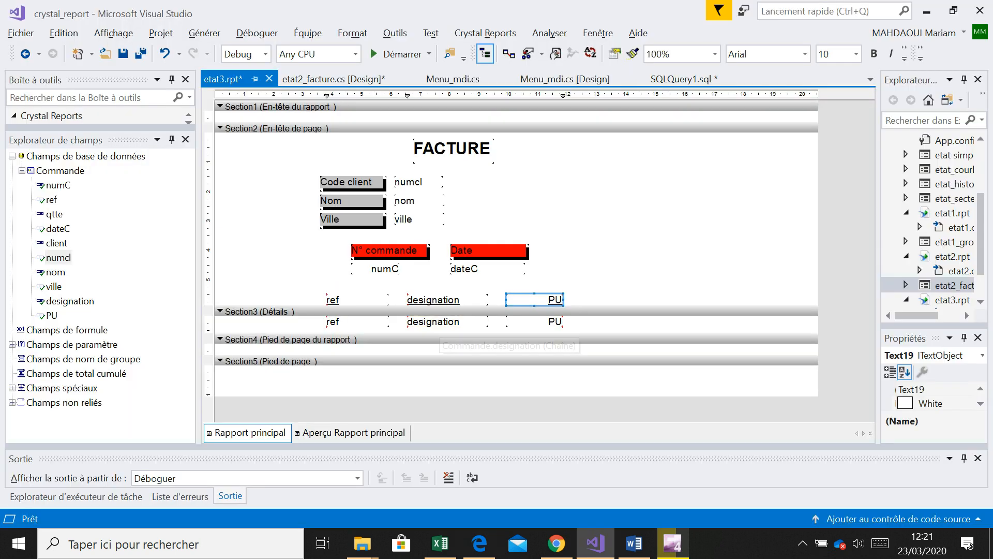
Step: Change the text of the ref column heading to reférence
click(335, 299)
right_click(339, 301)
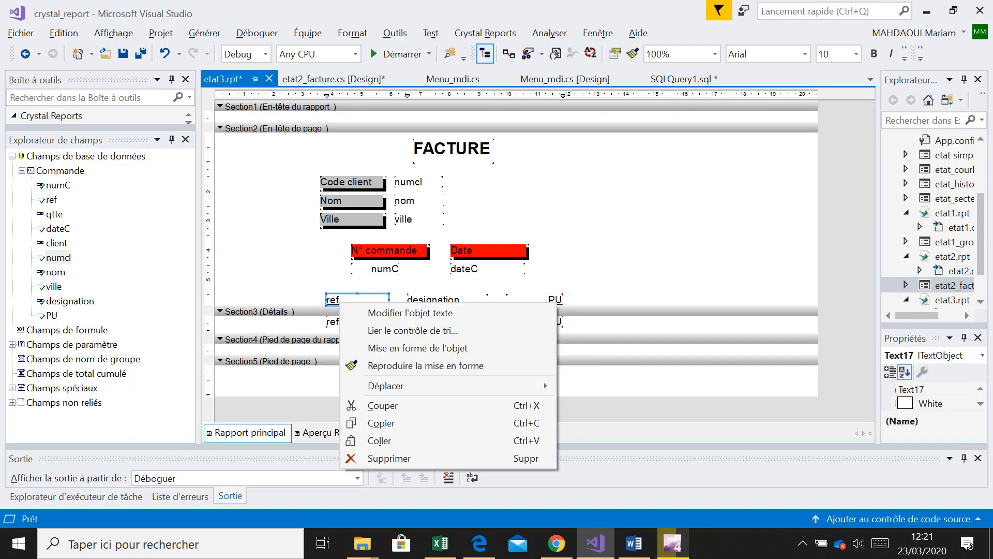
click(408, 312)
text(érence)
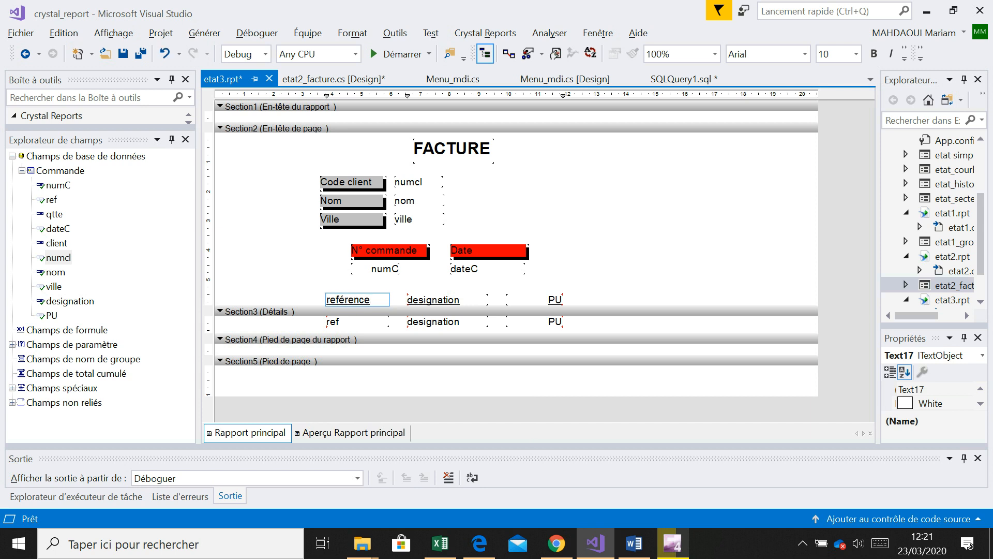
key(Escape)
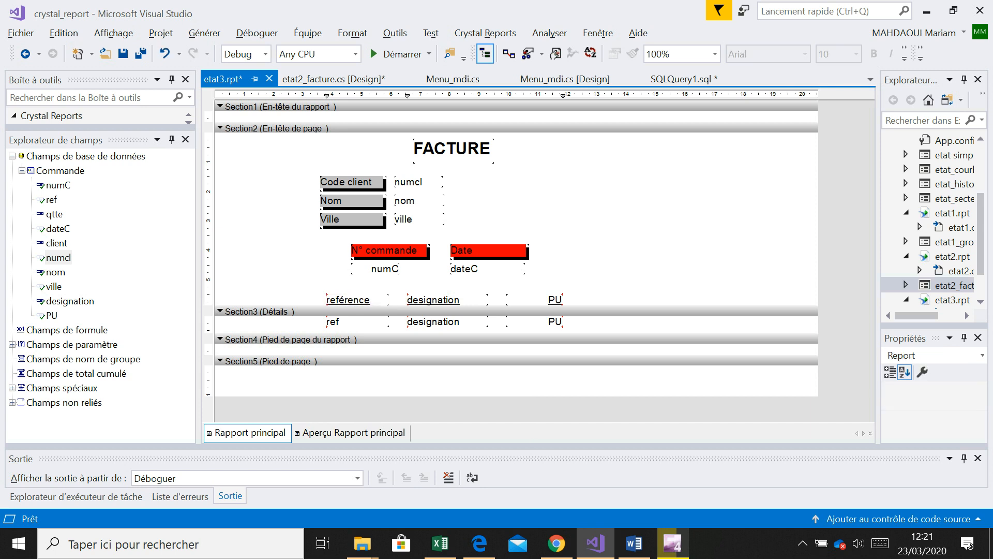
Step: Preview the report, return to its design, and consult the FACTURE model in the PDF
click(353, 433)
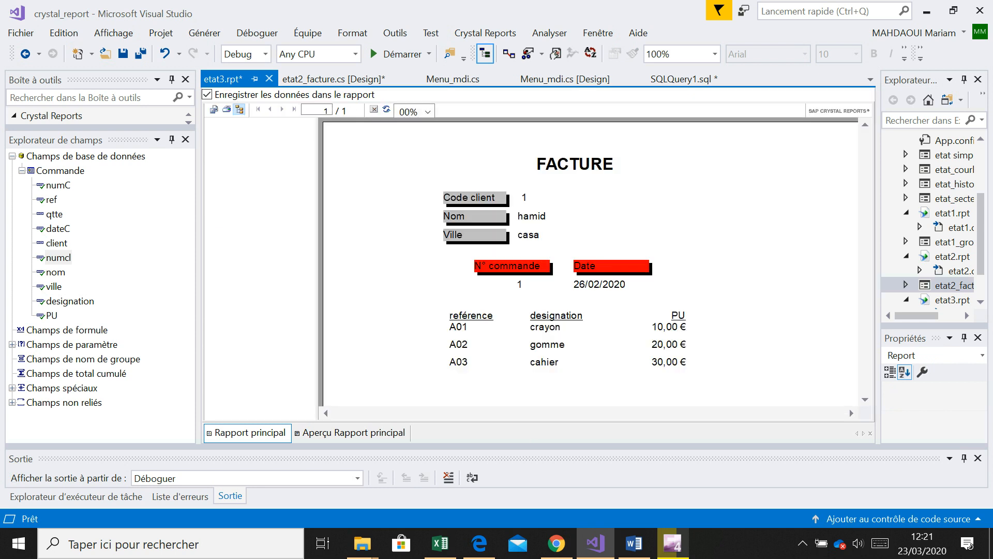
click(249, 433)
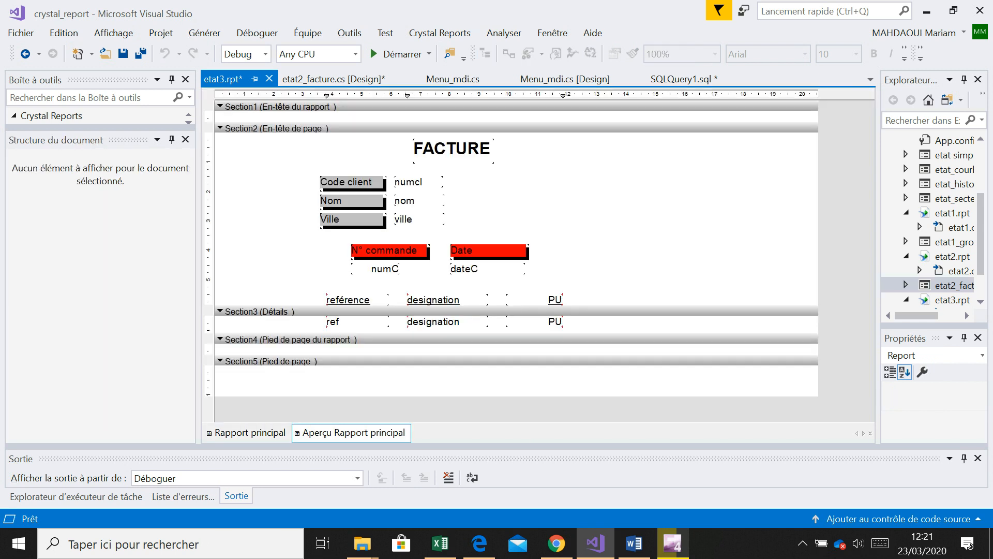
click(479, 543)
click(479, 543)
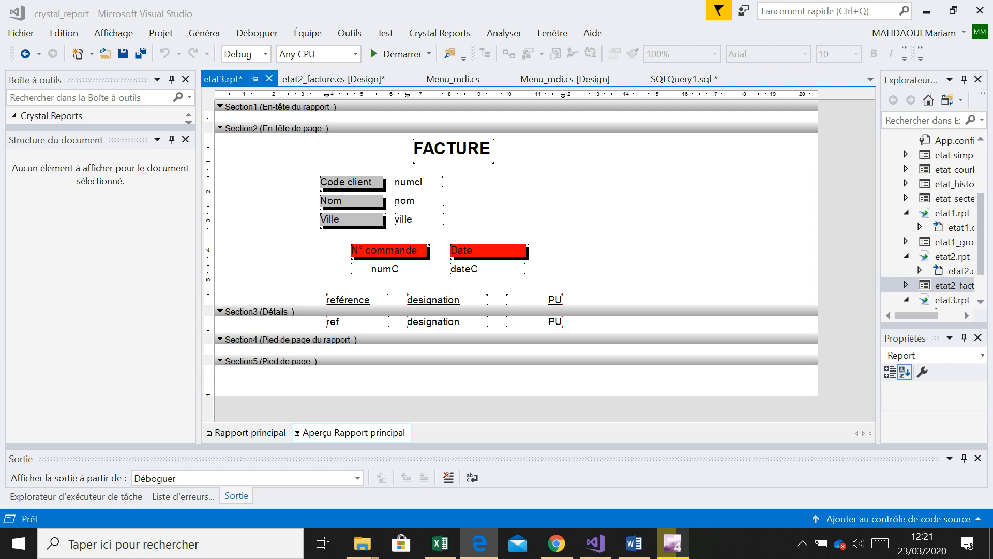
Step: Copy the Code client label's formatting to the reférence, designation and PU column headings
click(352, 181)
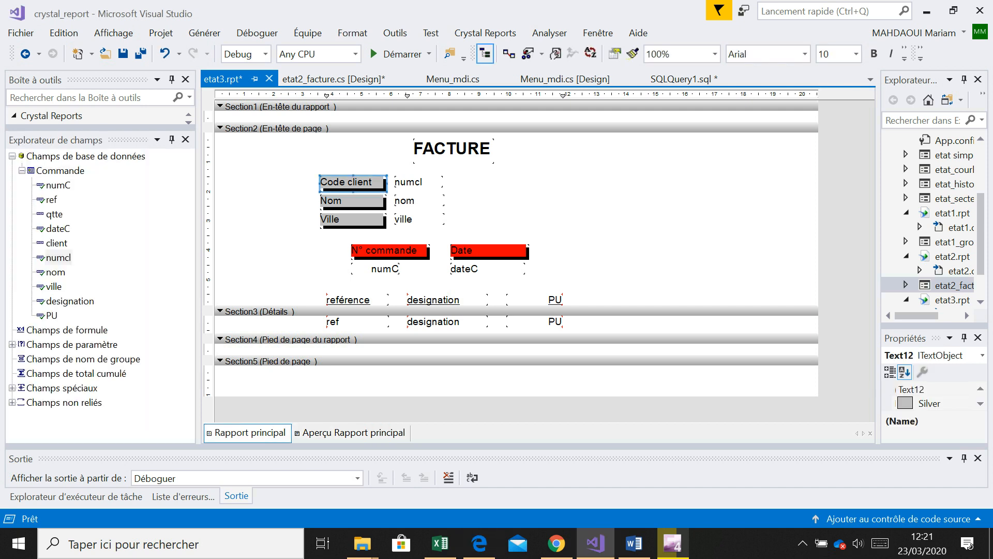
right_click(356, 182)
click(442, 246)
click(348, 300)
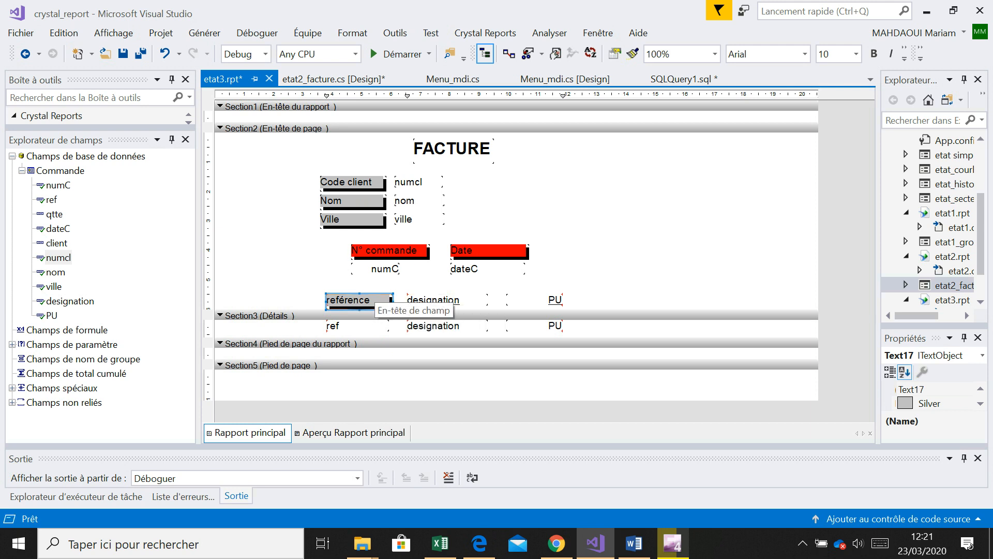
right_click(376, 303)
click(414, 360)
click(434, 300)
right_click(448, 301)
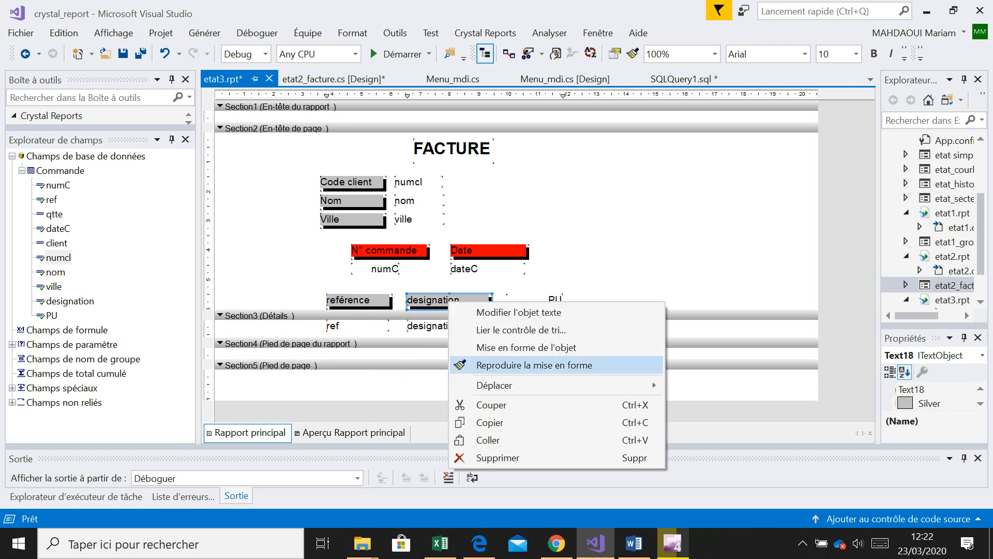
click(534, 364)
click(522, 300)
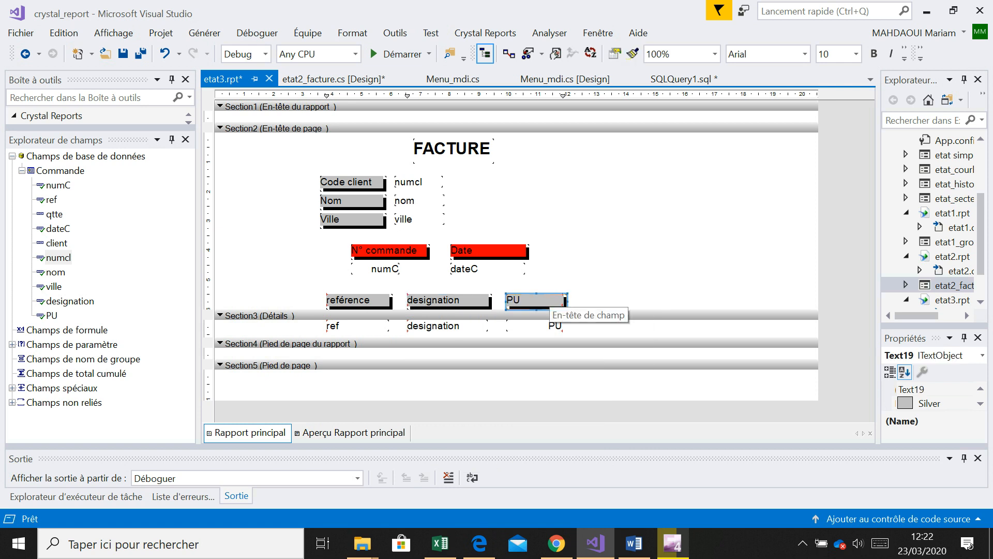
Step: Left-align the PU field in the Détails section
click(535, 326)
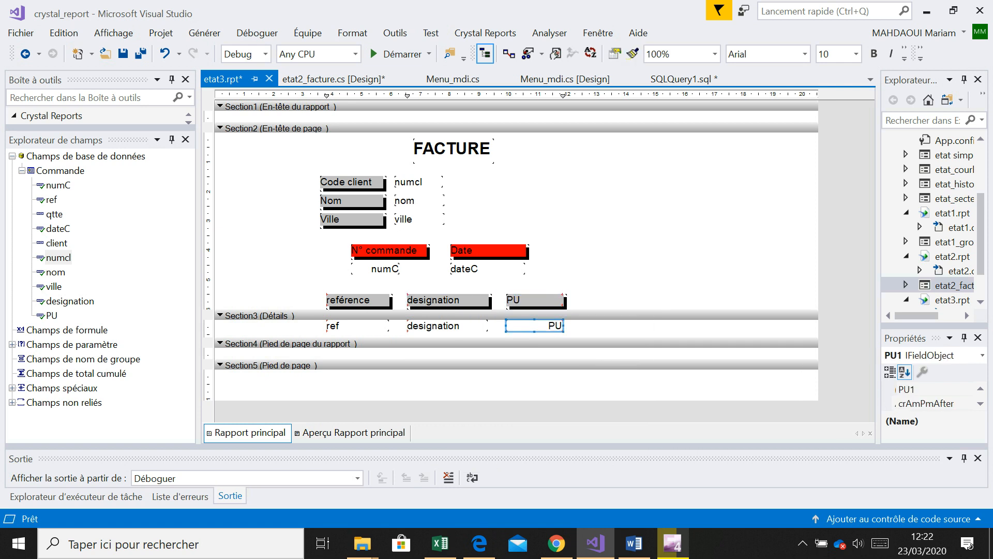
click(904, 53)
click(855, 76)
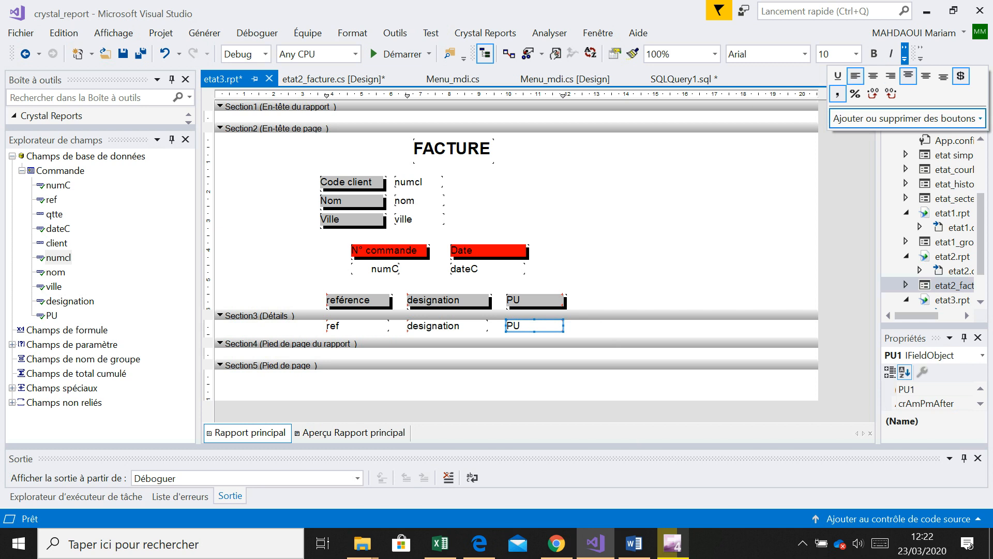
Step: Check the FACTURE model in the PDF, and create a new formula field named MONTANT in the report
key(alt+Tab)
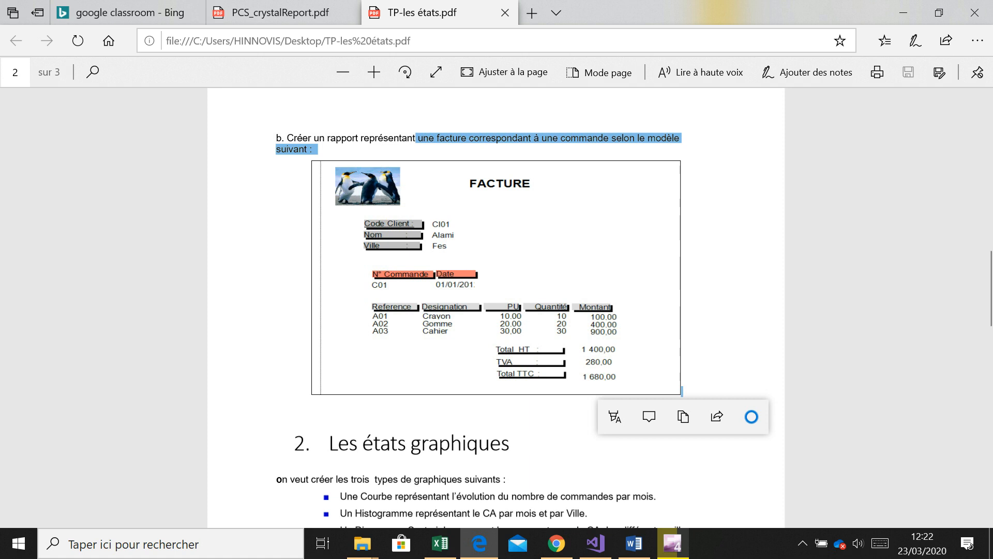
key(alt+Tab)
click(647, 259)
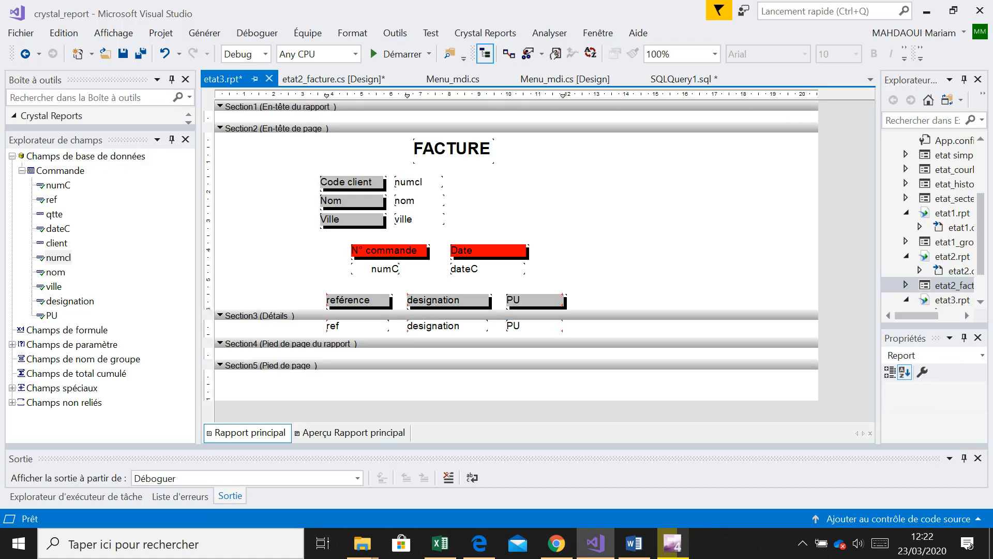
click(67, 330)
right_click(67, 330)
click(119, 340)
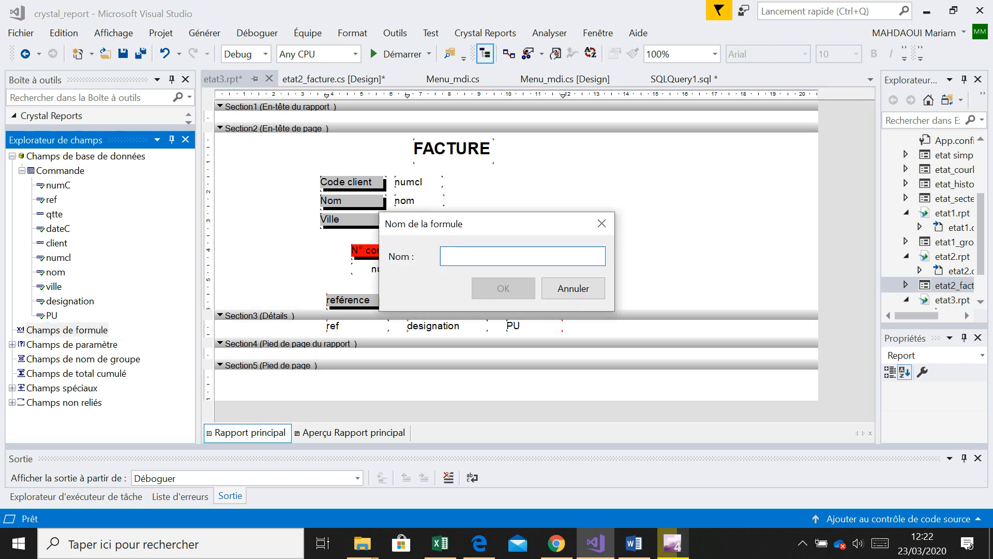
text(MONTANT)
key(Return)
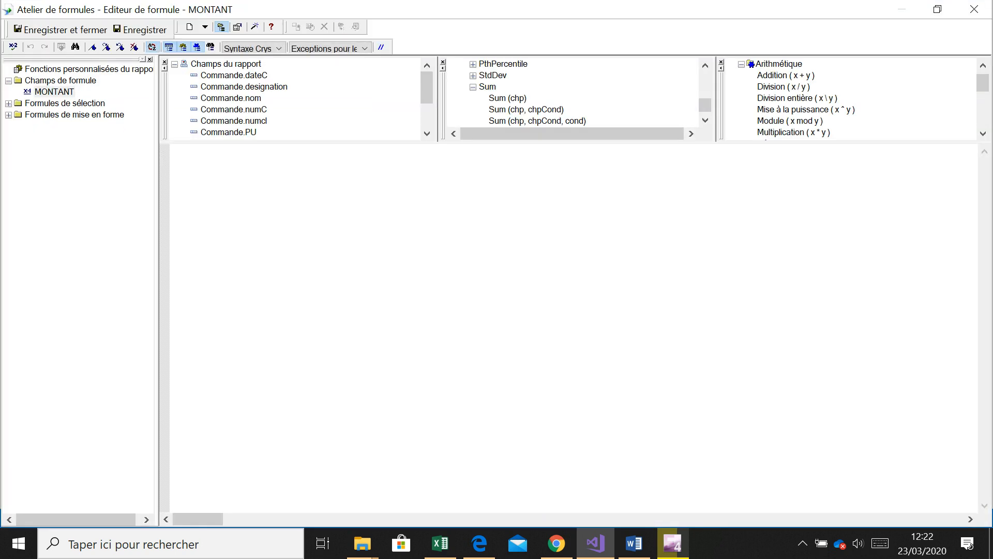
Step: Define the MONTANT formula as {Commande.PU}*{Commande.qtte}, then save and close the formula editor
double_click(228, 132)
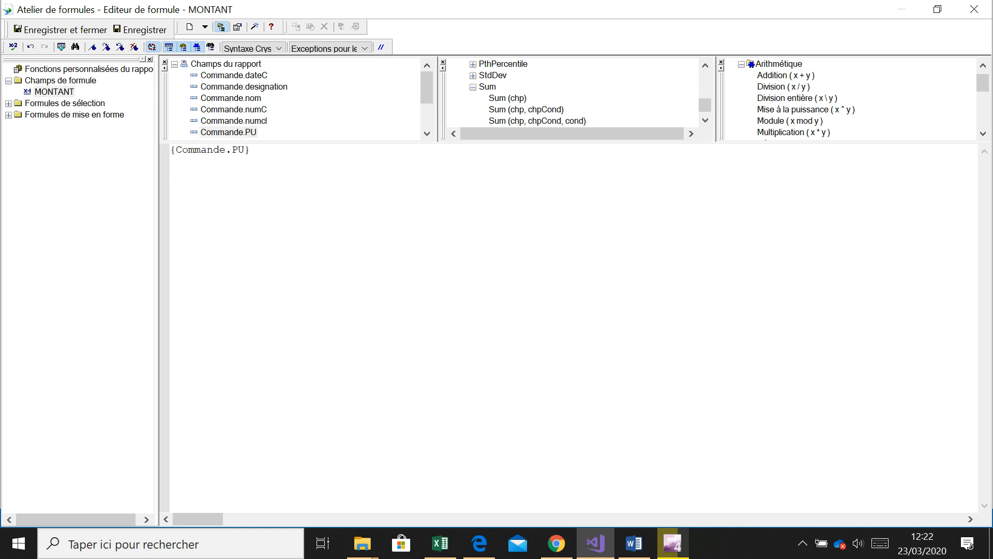
key(Return)
text(µ)
key(BackSpace)
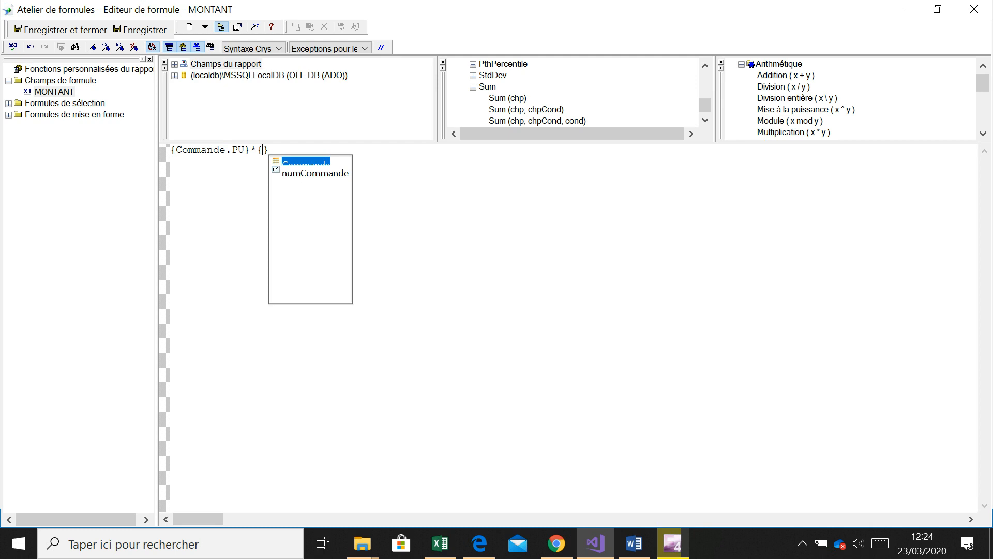
key(Return)
text(..)
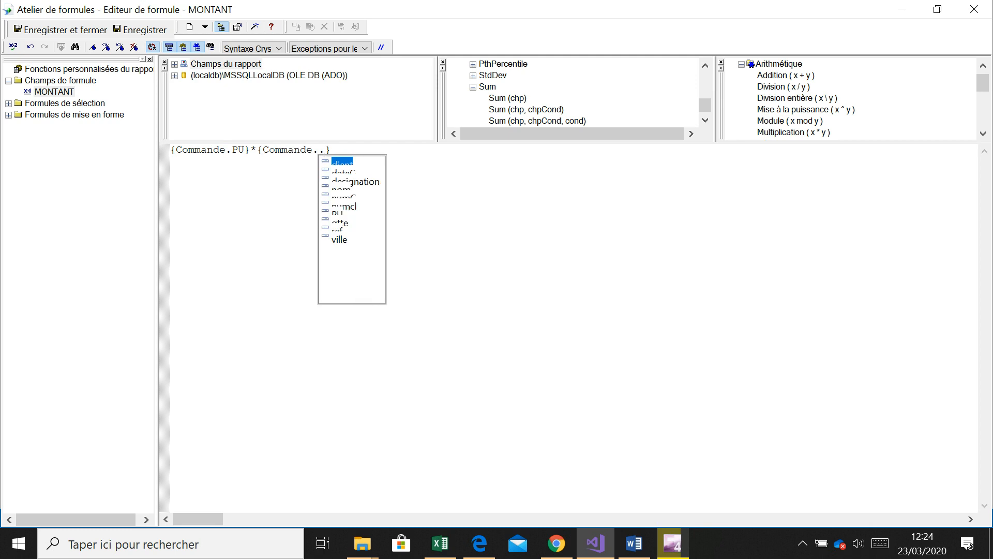
text(qtte)
key(End)
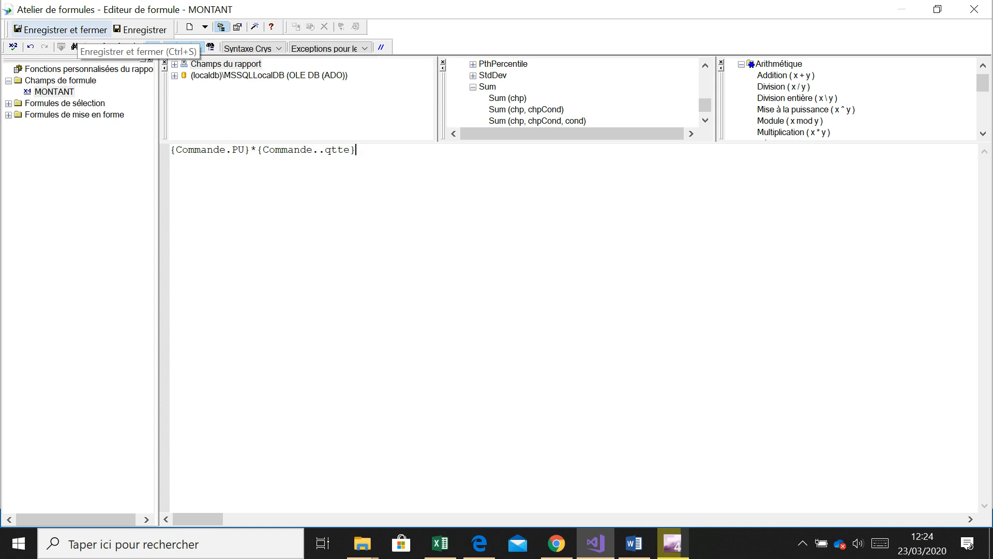
key(BackSpace)
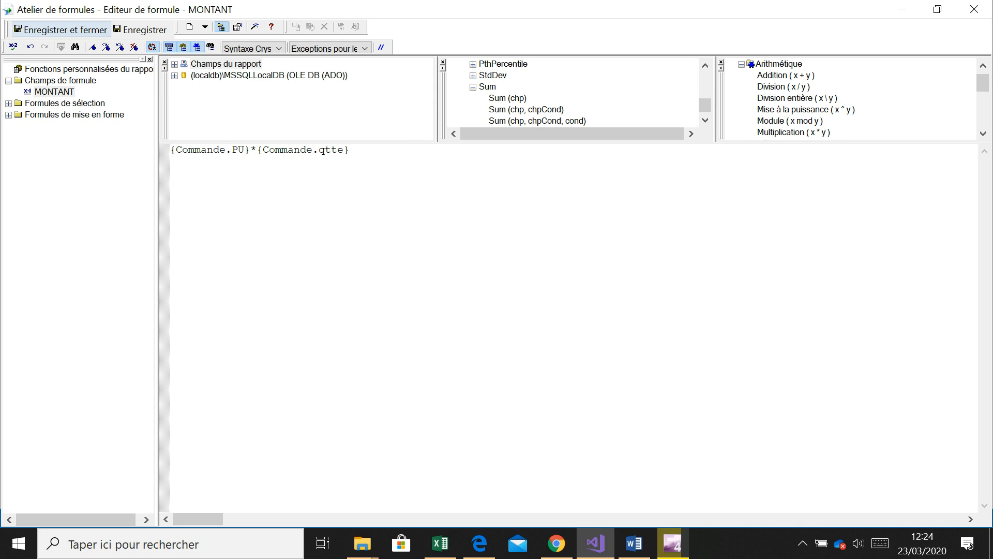
click(59, 29)
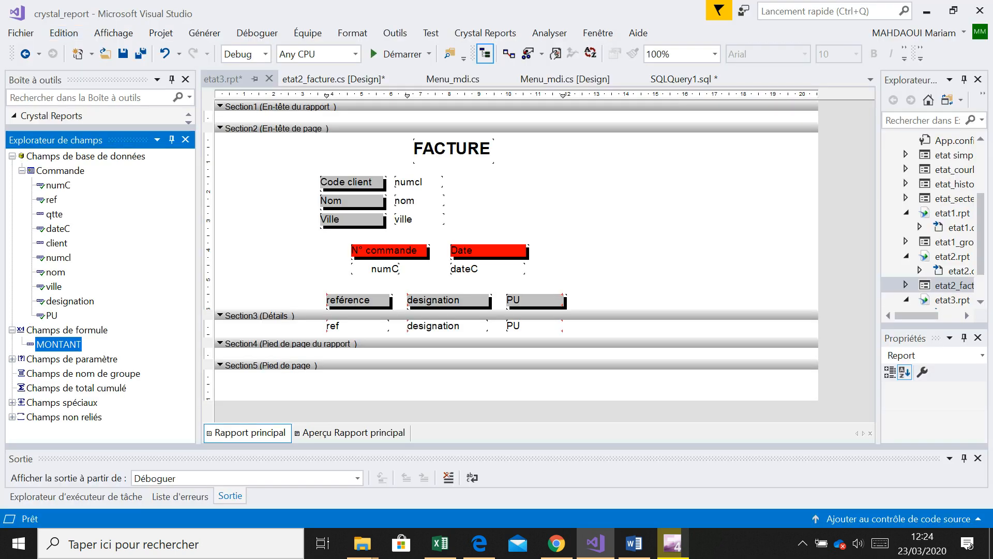
Step: Place the MONTANT formula field after PU in the Détails section and copy the PU heading's formatting to its heading
drag(59, 343, 581, 325)
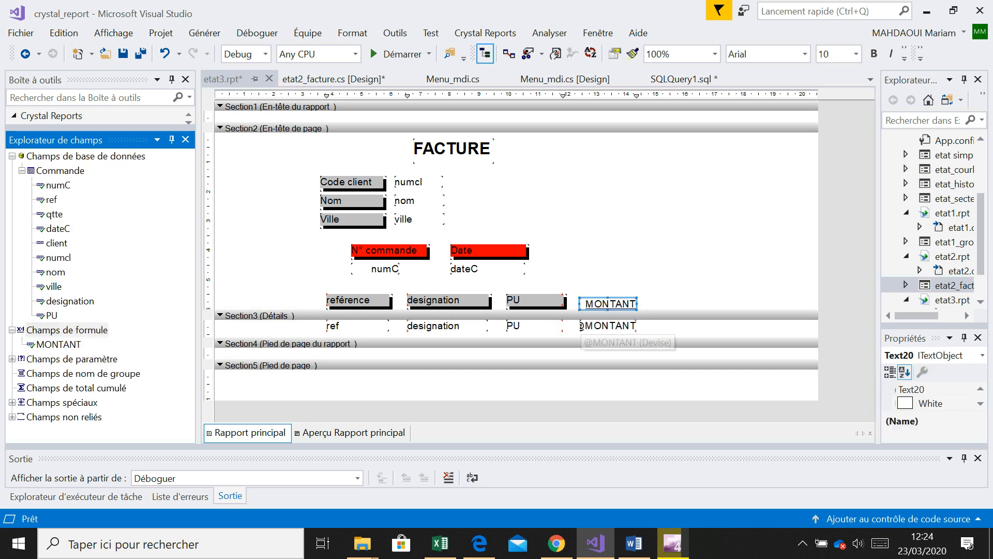
click(535, 300)
right_click(559, 299)
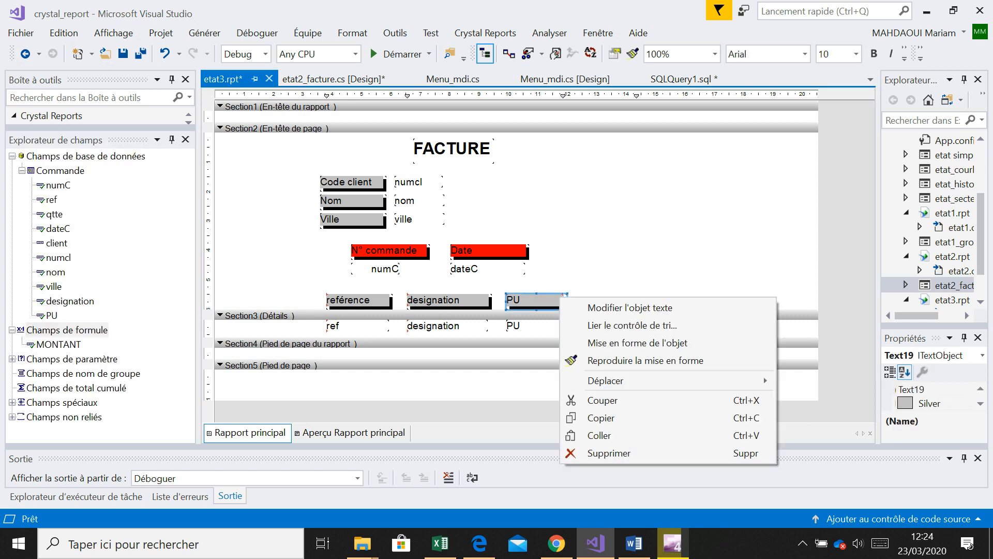
click(579, 360)
click(610, 304)
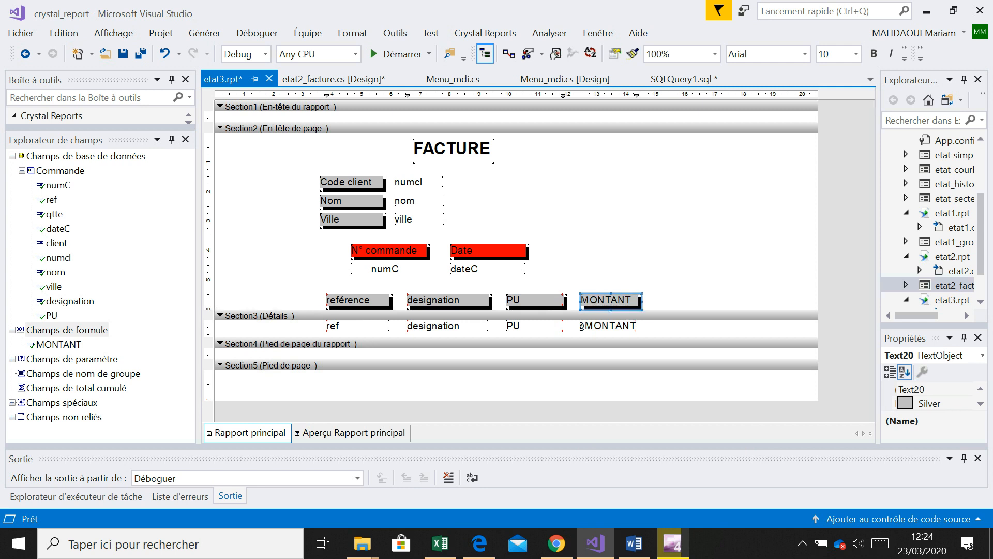
Step: Preview the report with an order number entered for the numCommande parameter, and return to the report design
click(353, 433)
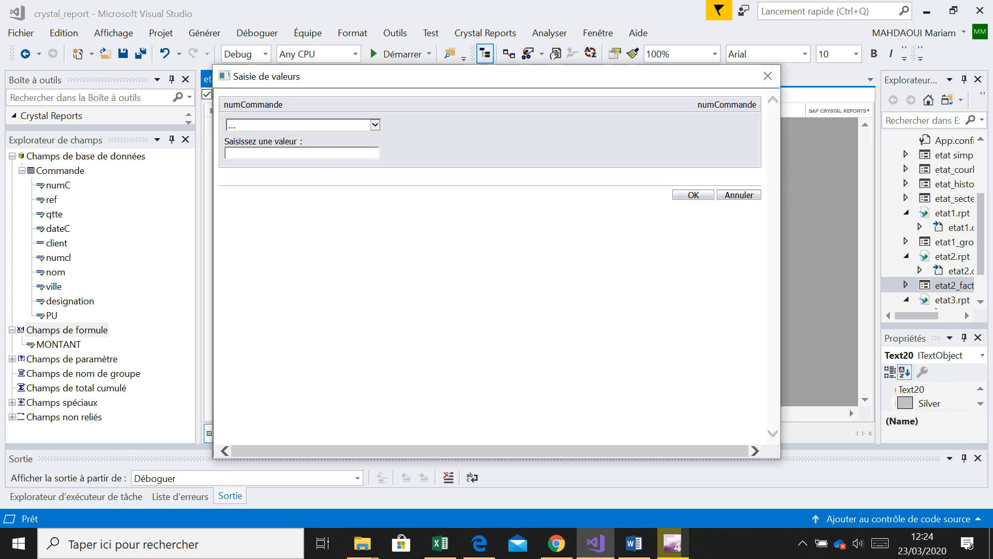
text(1)
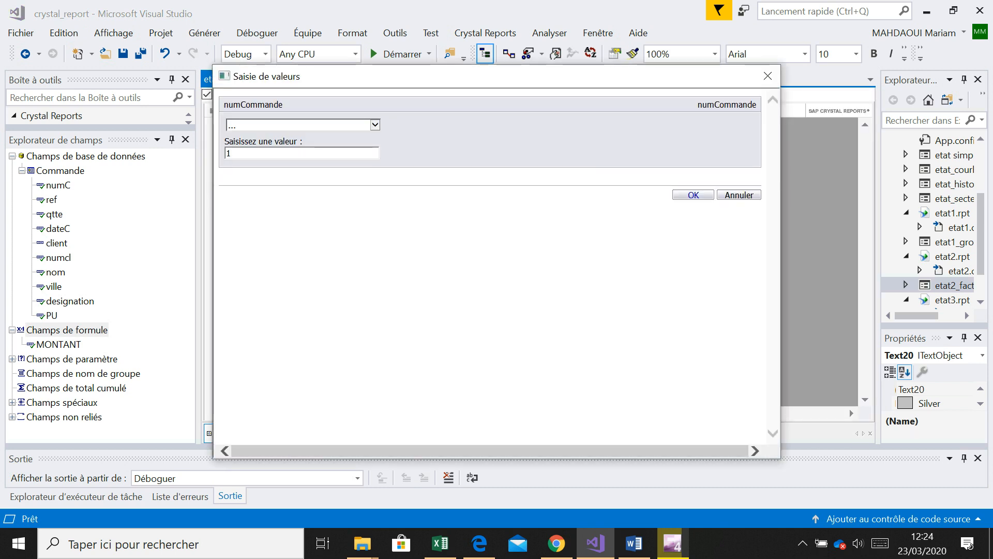
key(Return)
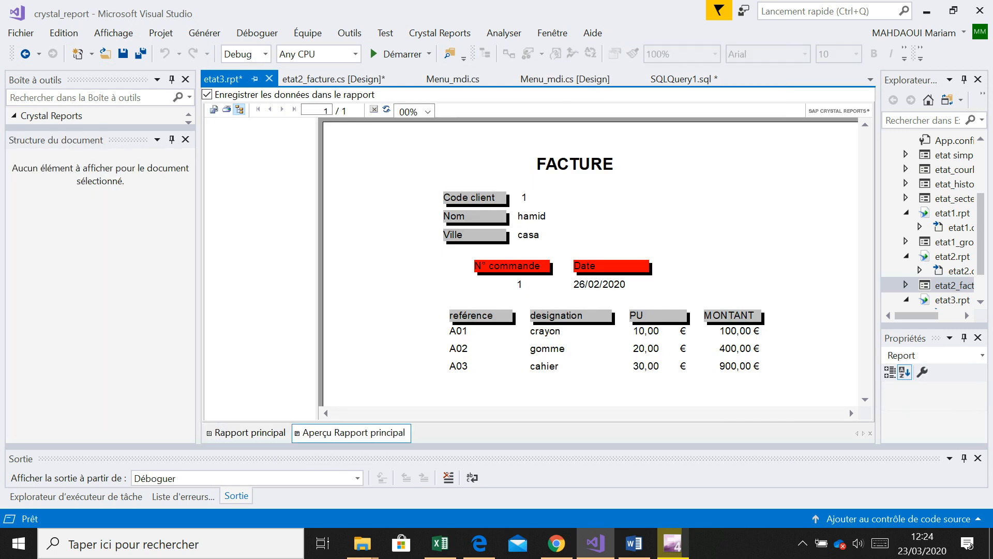
click(250, 433)
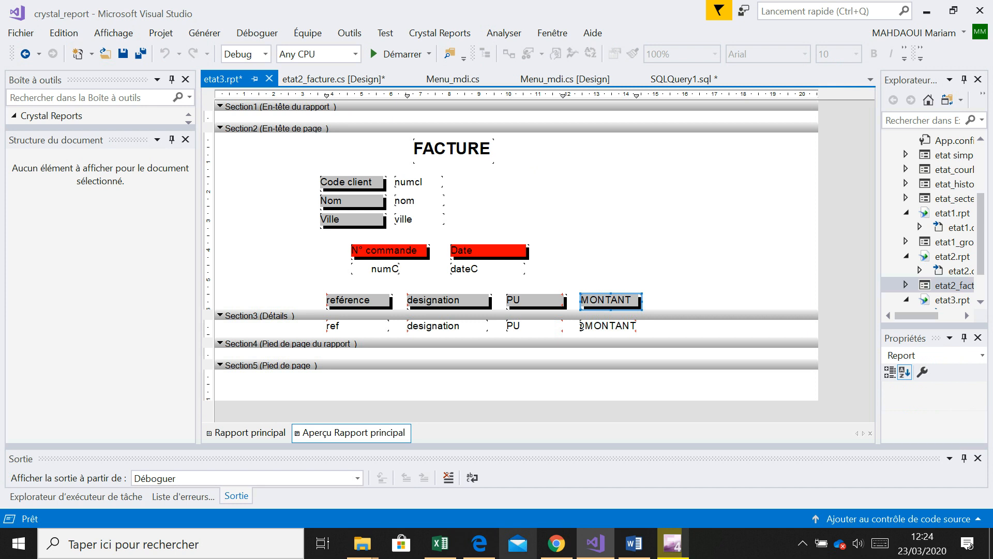
Step: Check the totals in the PDF's FACTURE model, and enlarge the report footer section (Pied de page du rapport) in Visual Studio
click(479, 543)
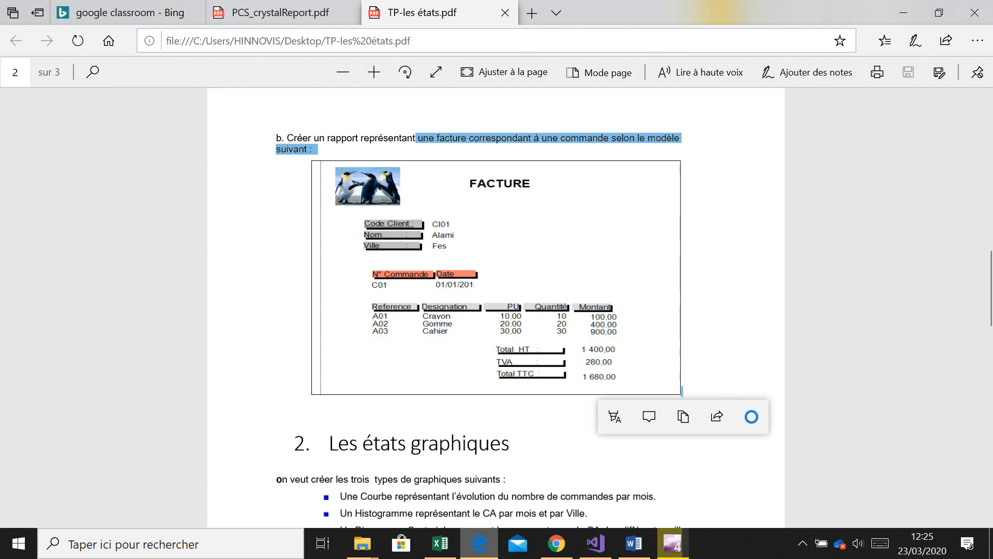
click(596, 543)
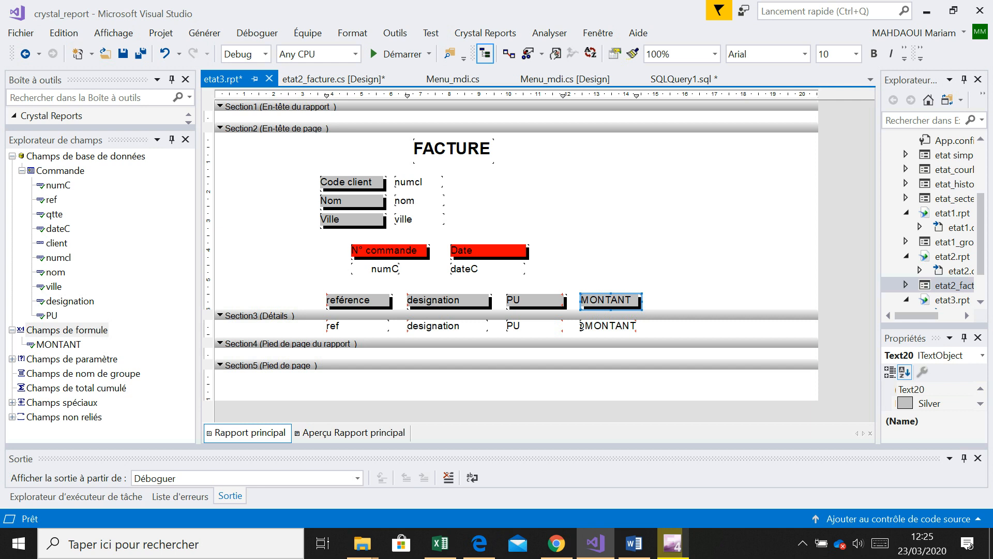
drag(517, 360, 517, 405)
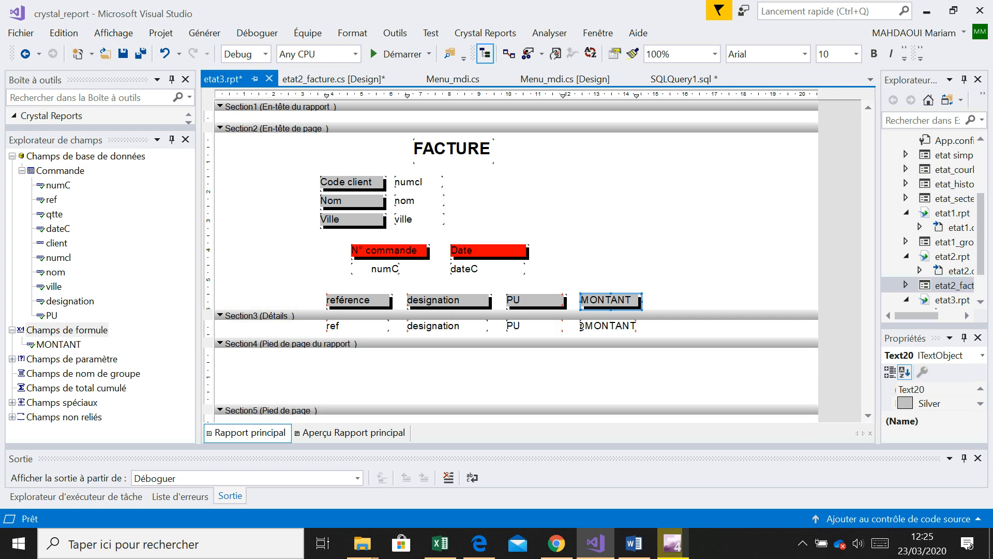
Step: Create a new formula field named TOTAL HT in the report
right_click(67, 330)
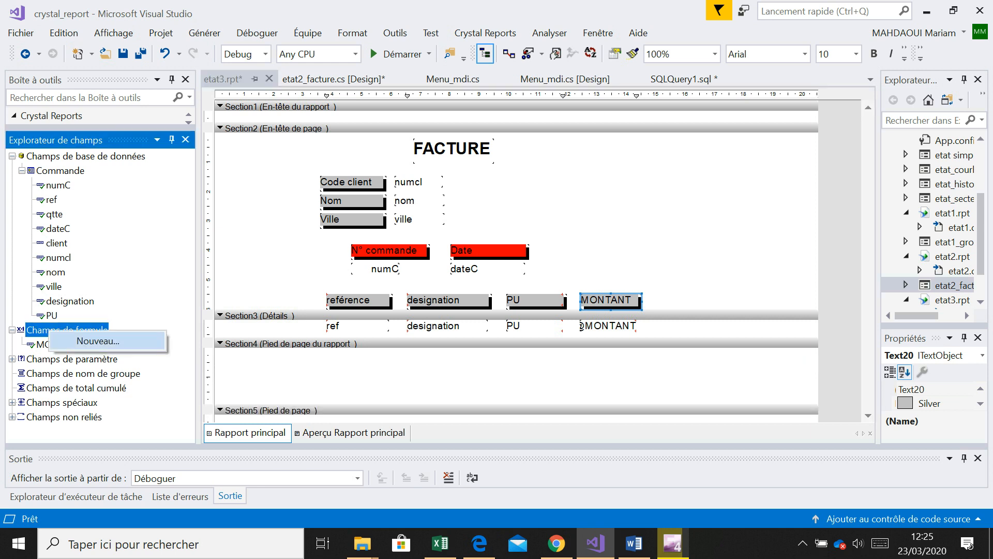
click(98, 339)
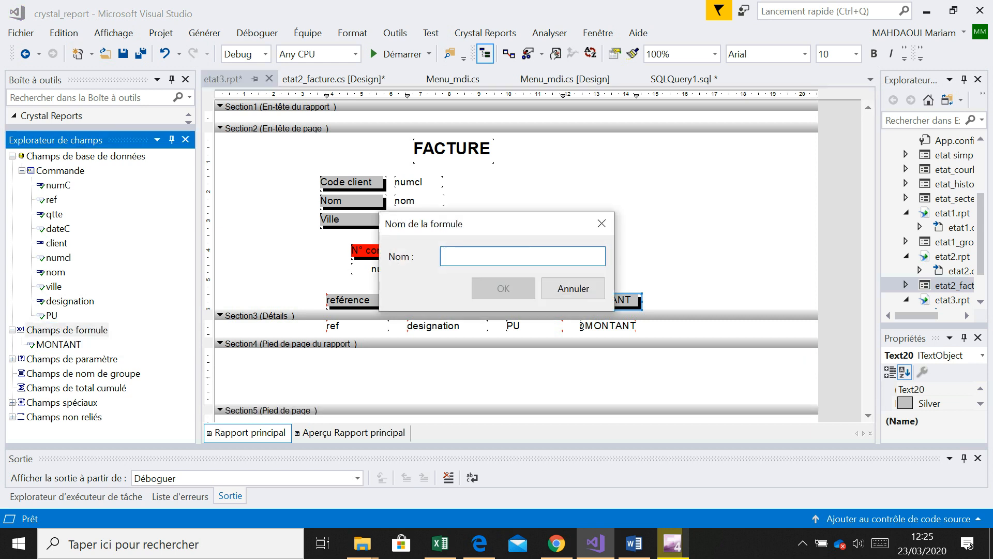
text(TO)
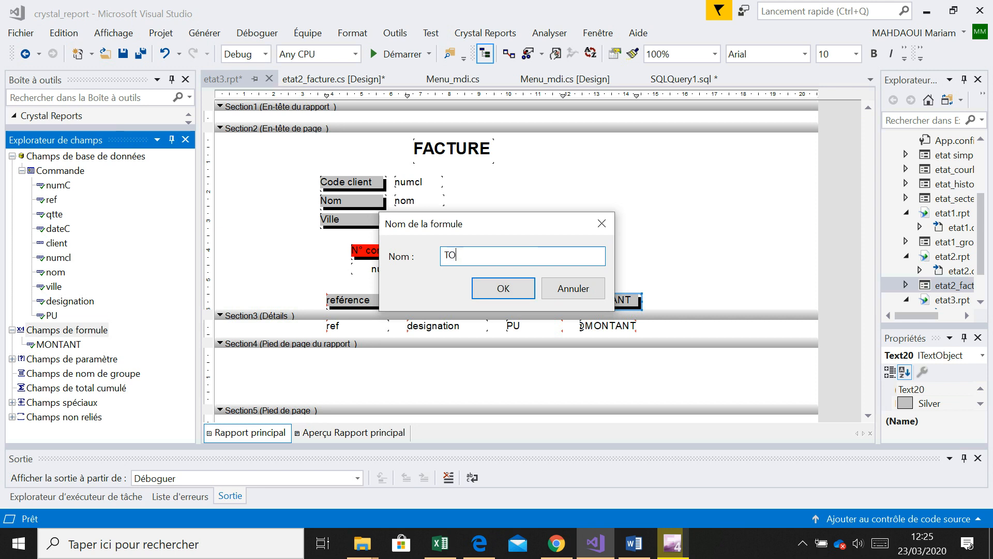
text(TAL HT)
key(Return)
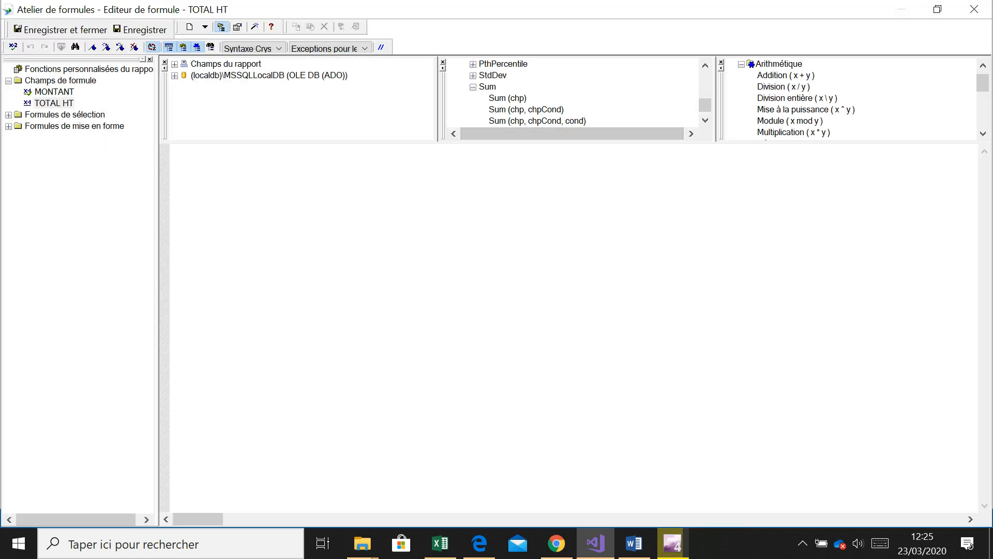
double_click(487, 87)
click(171, 150)
double_click(487, 87)
double_click(508, 98)
click(55, 92)
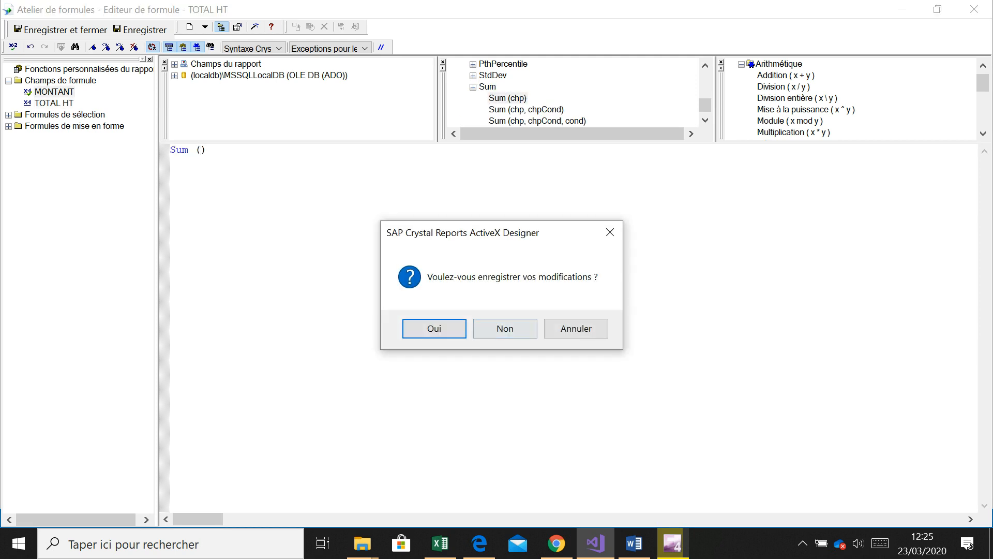
click(576, 328)
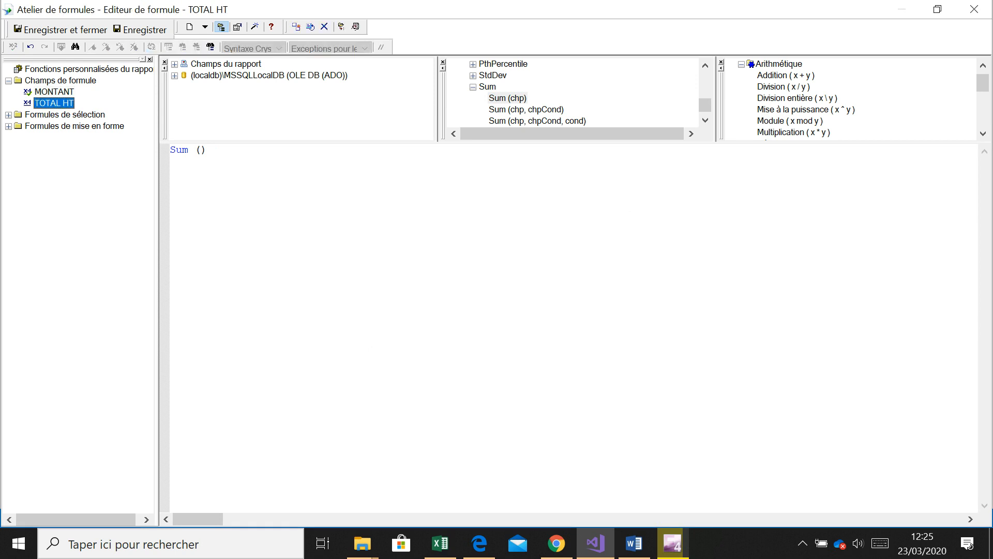
click(175, 64)
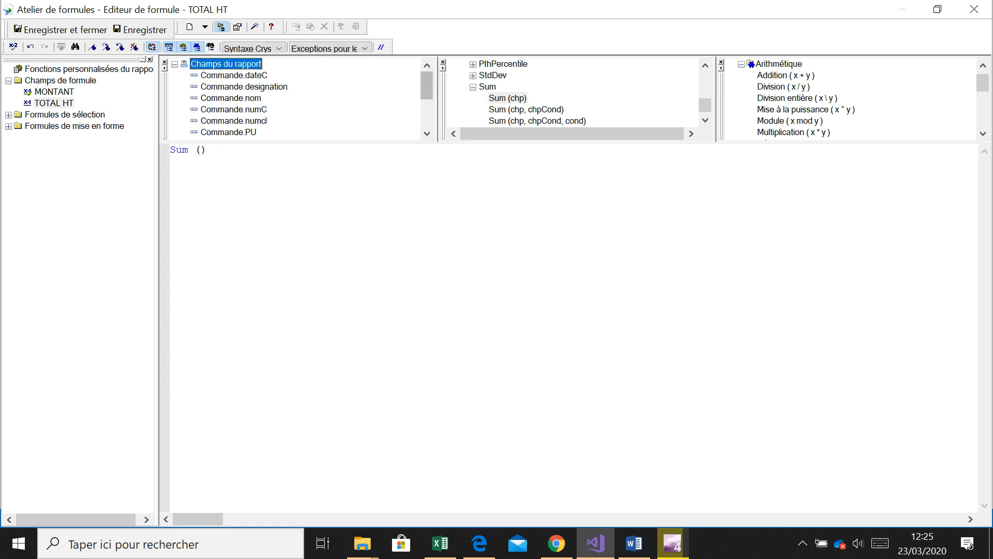
scroll(294, 98, down, 3)
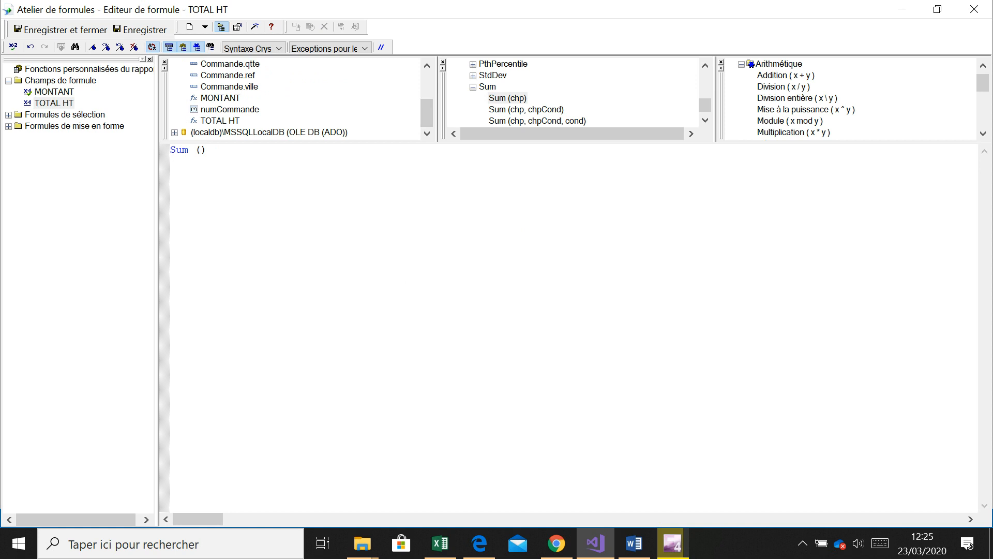
double_click(220, 98)
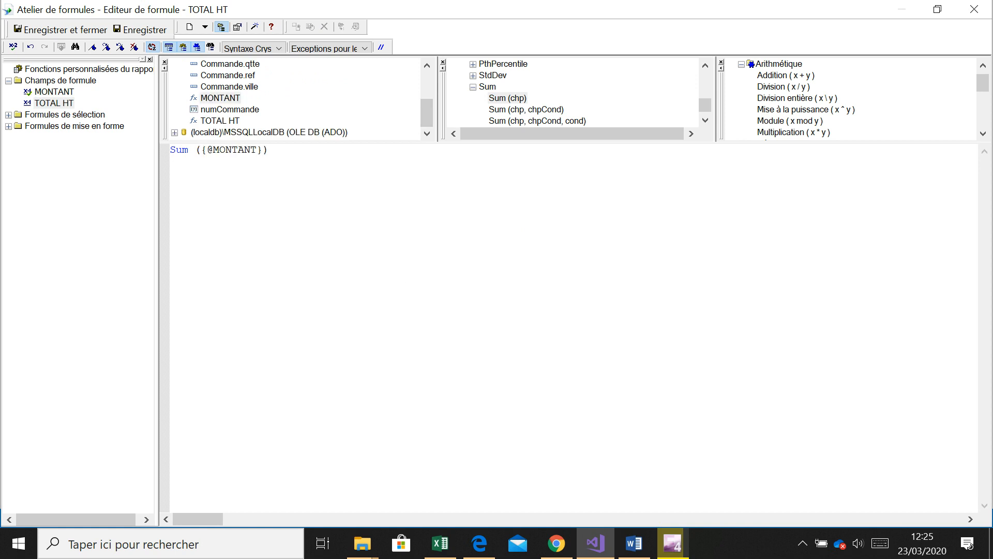
click(60, 30)
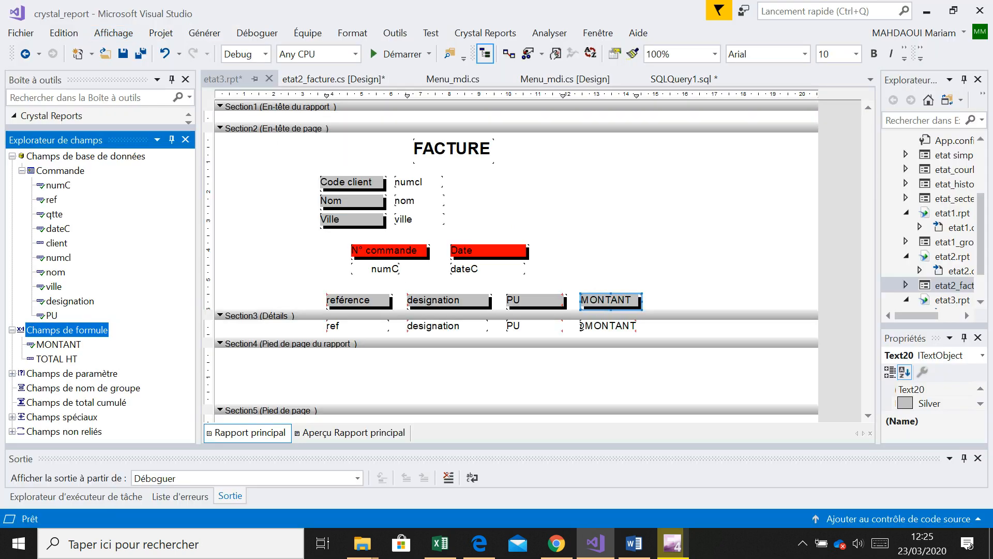
Step: Place the TOTAL HT field in the report footer under the MONTANT column, and add the text label "Total HT :" before it
drag(55, 359, 615, 360)
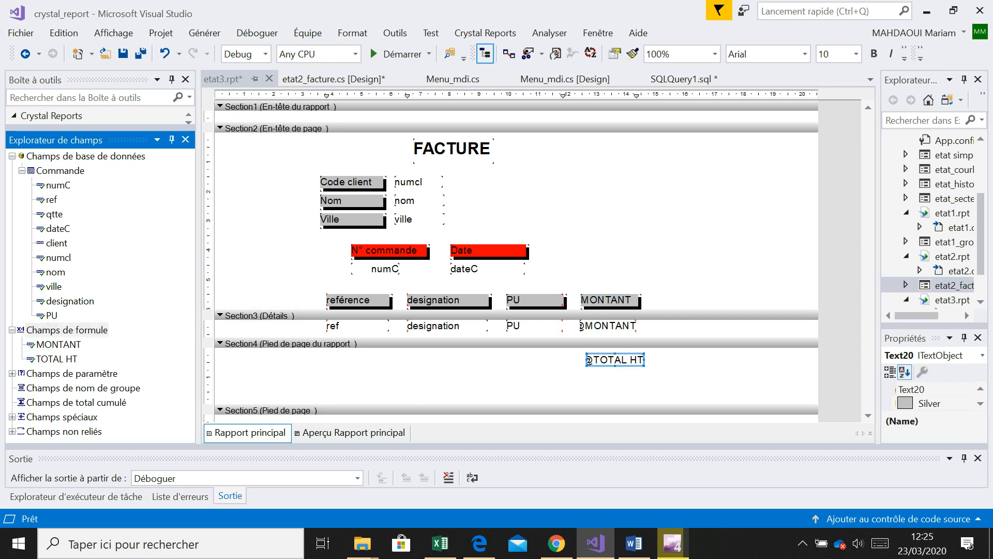
click(512, 356)
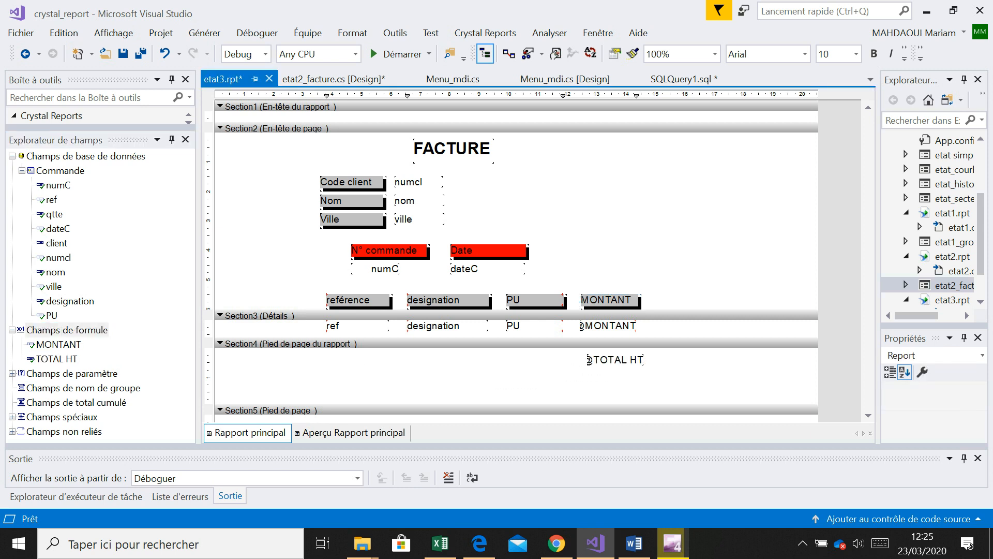
right_click(512, 356)
mouse_move(556, 155)
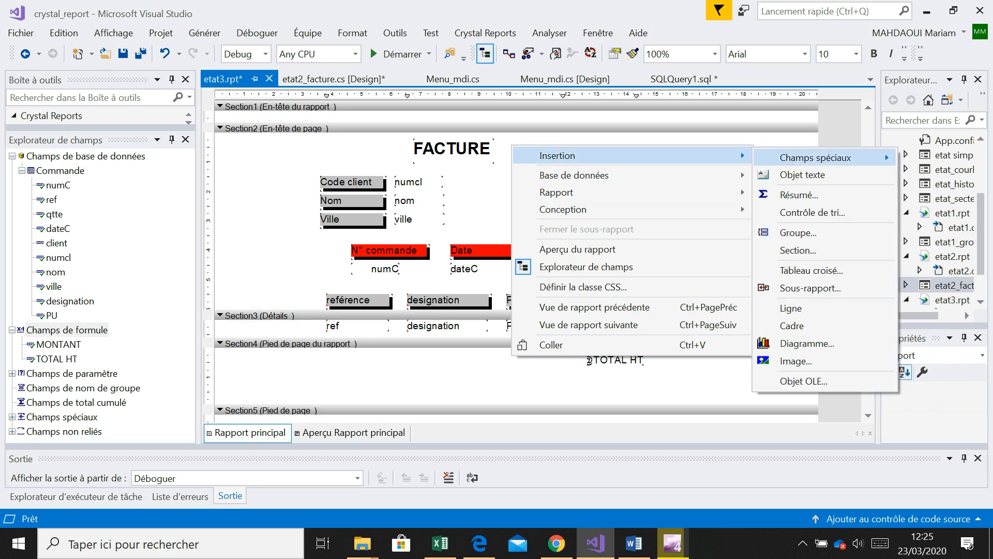
click(812, 174)
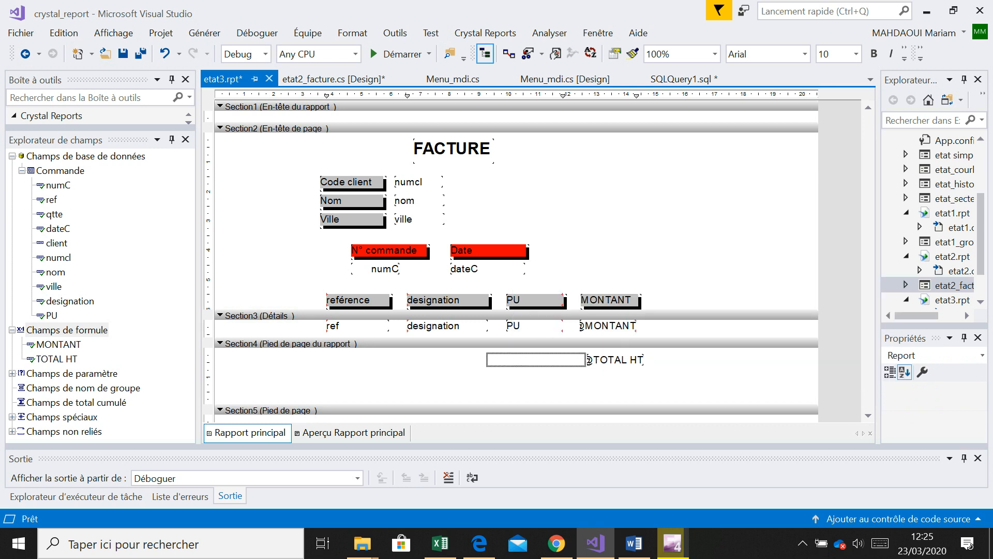
click(481, 354)
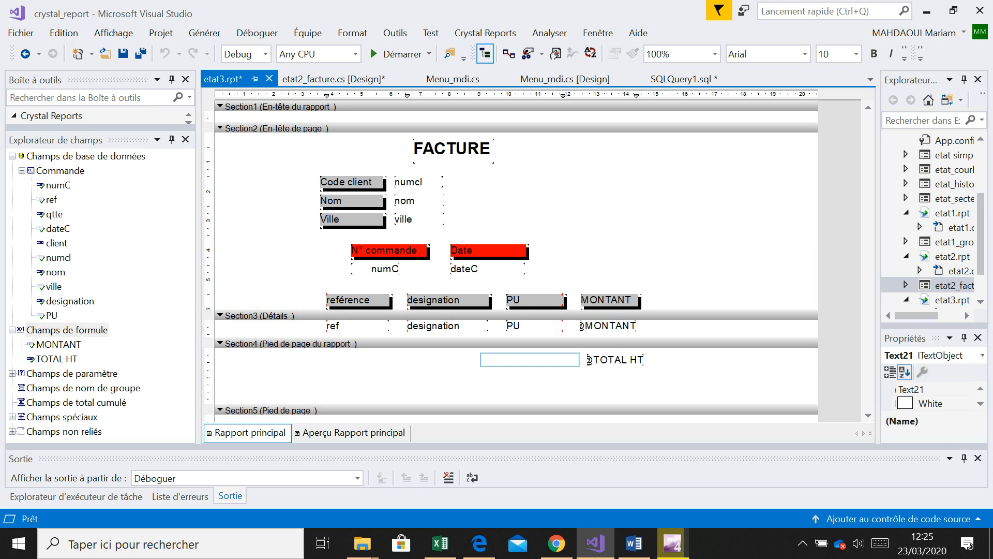
text(Total HT :)
click(528, 384)
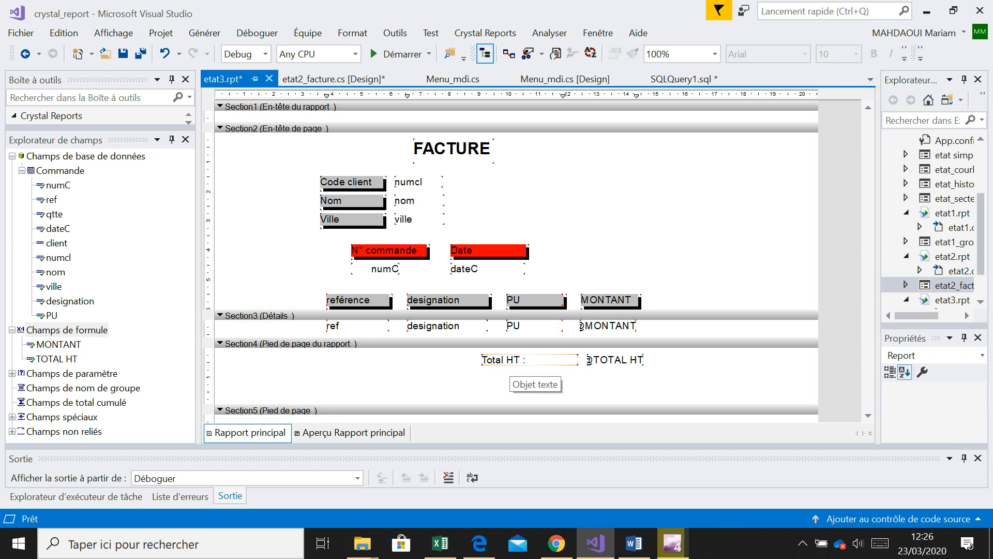
Step: Create a new formula field named TVA in the report
right_click(67, 330)
click(98, 341)
text(TVA)
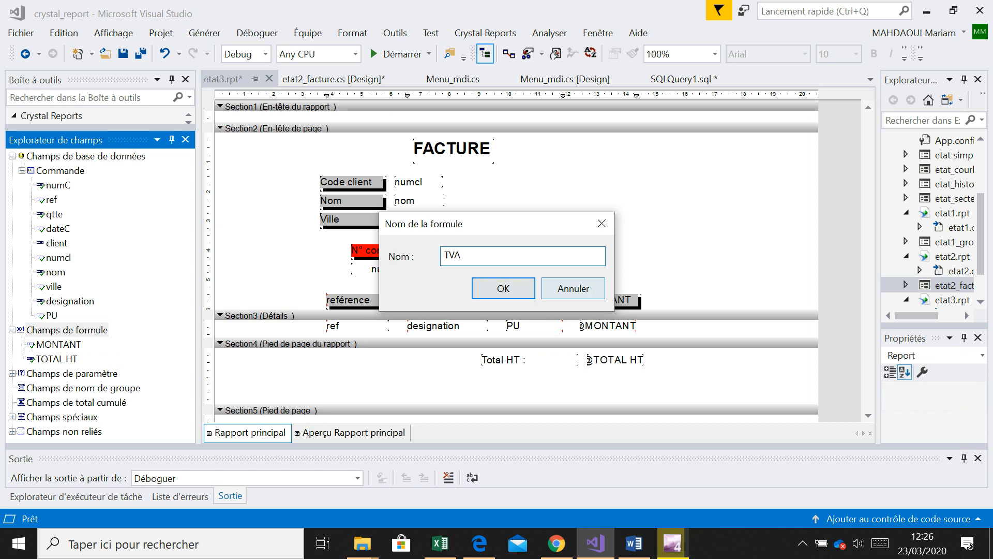
key(Return)
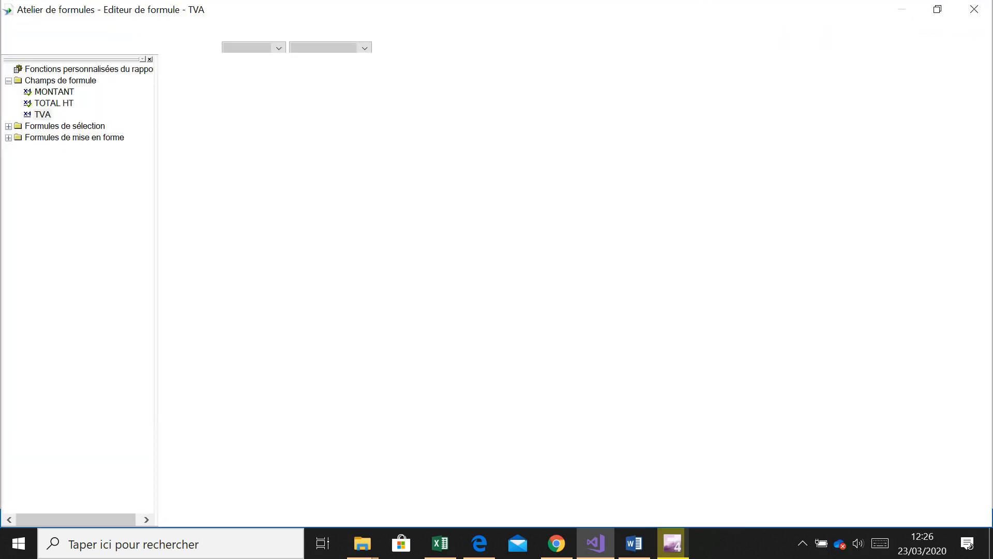
scroll(295, 98, down, 3)
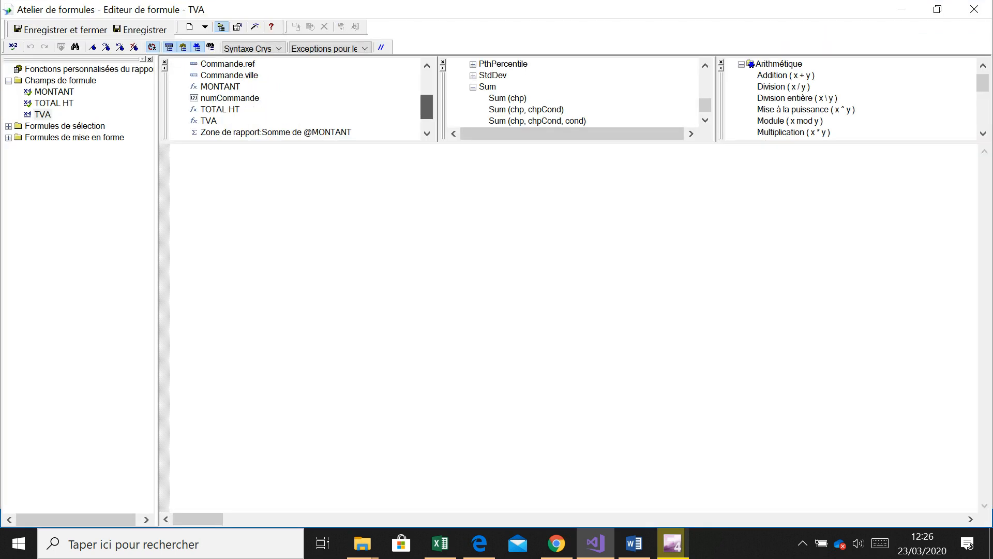
double_click(220, 98)
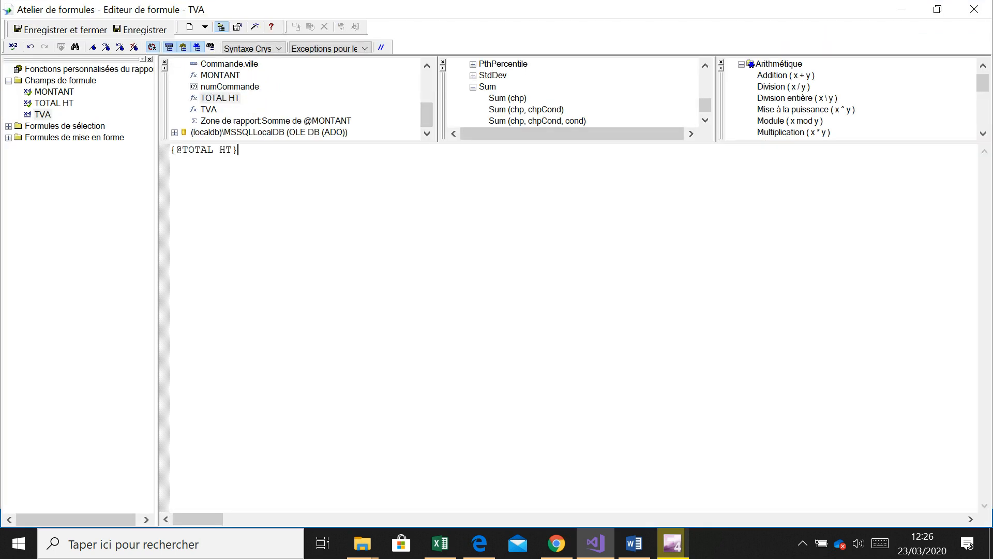
click(174, 161)
key(BackSpace)
key(BackSpace)
key(BackSpace)
text(0.2)
click(61, 30)
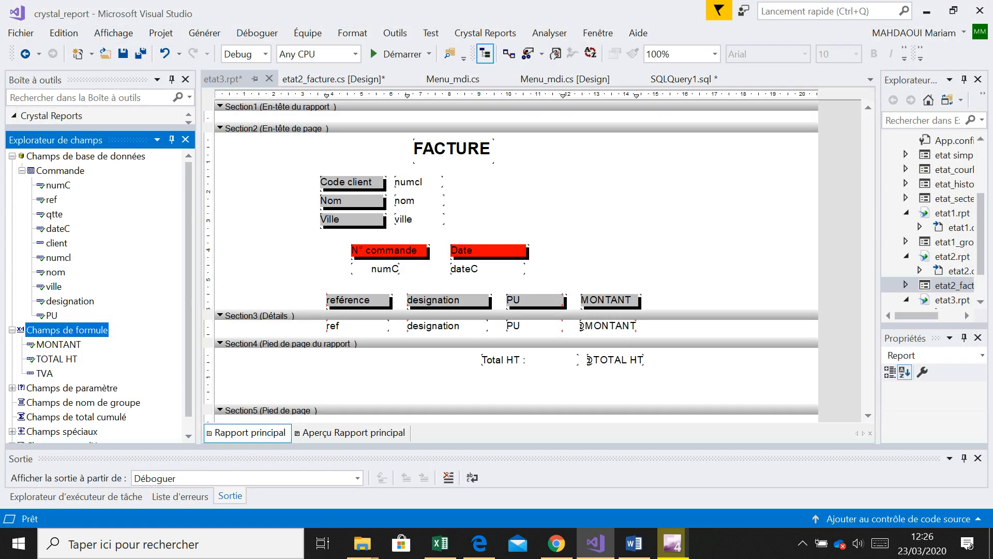
Step: Create a new formula field named TOTAL TTC in the report
right_click(76, 330)
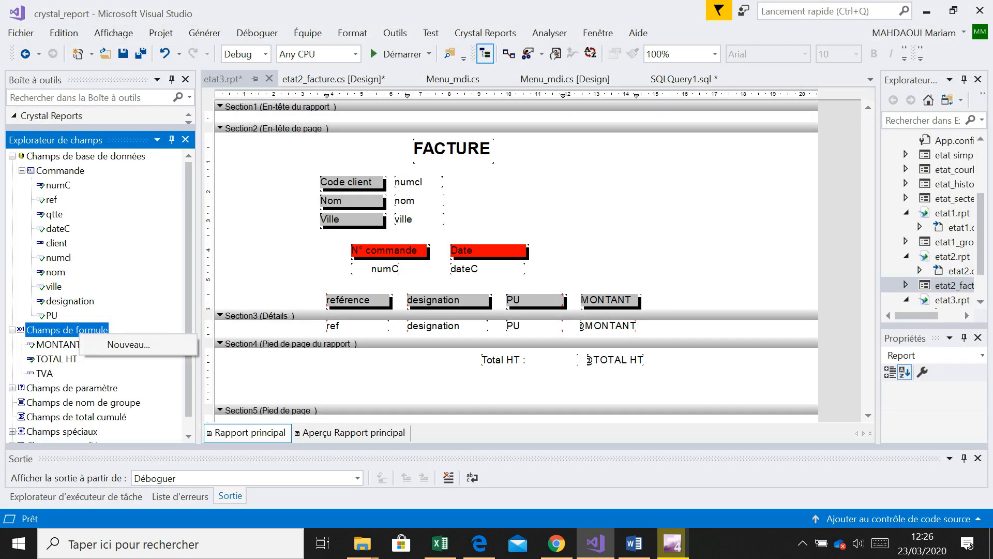
click(120, 343)
text(total ttc)
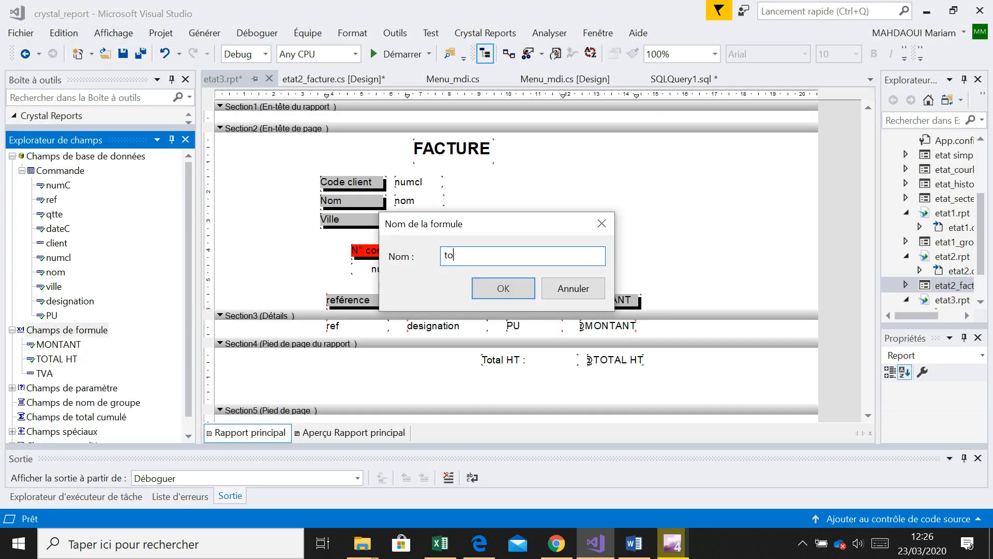
key(BackSpace)
key(BackSpace)
key(BackSpace)
key(BackSpace)
key(BackSpace)
key(BackSpace)
key(BackSpace)
key(BackSpace)
key(BackSpace)
text(TOTAL TTC)
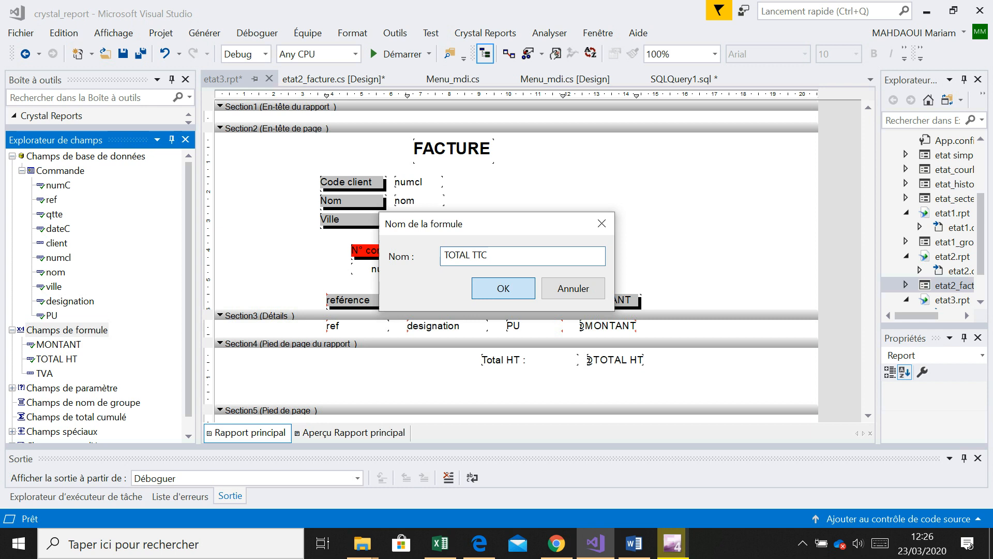
key(Return)
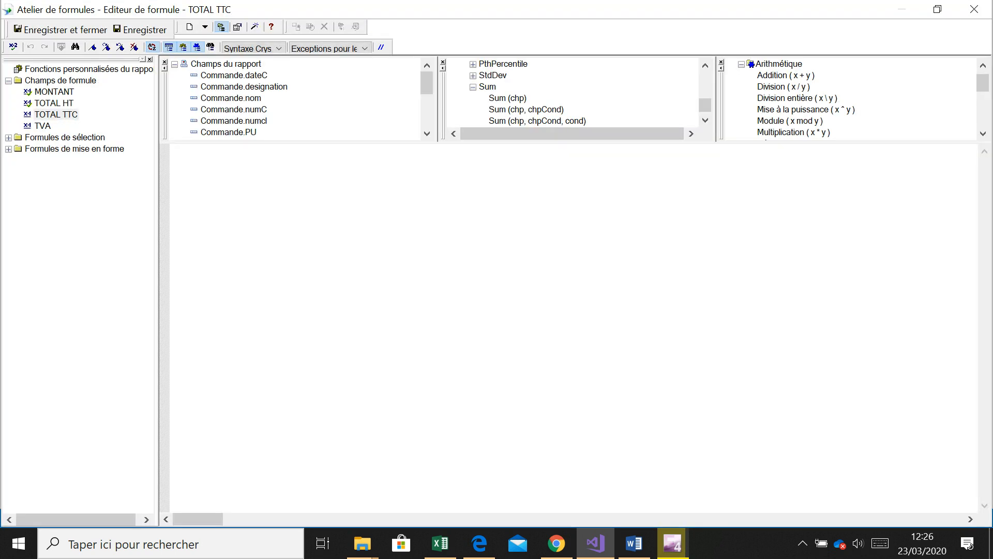
drag(427, 83, 427, 120)
double_click(220, 87)
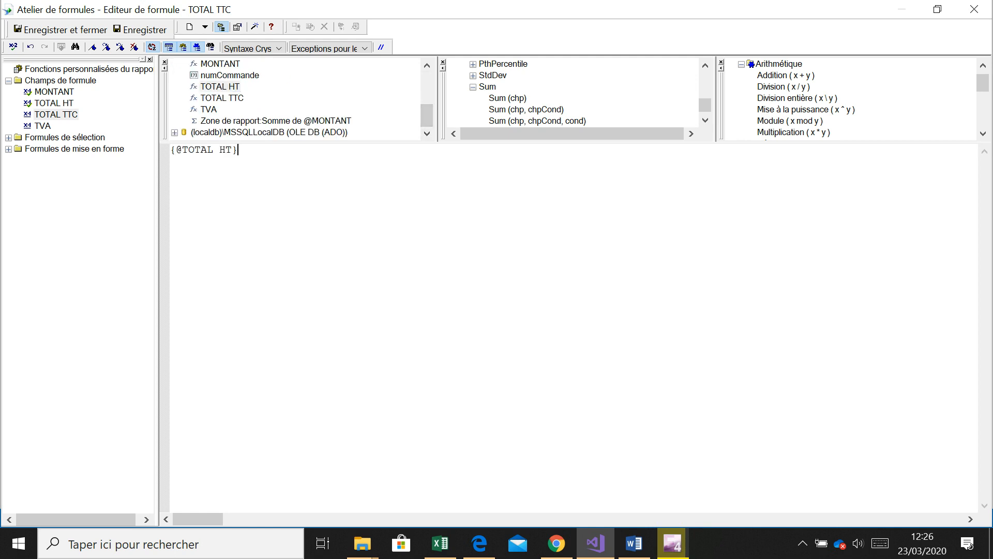
text(+)
double_click(209, 109)
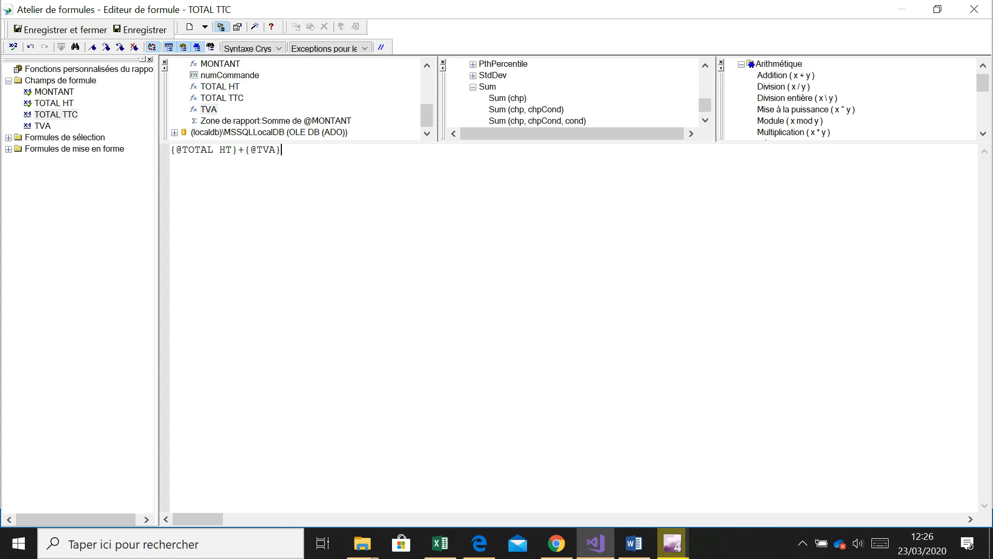
click(61, 30)
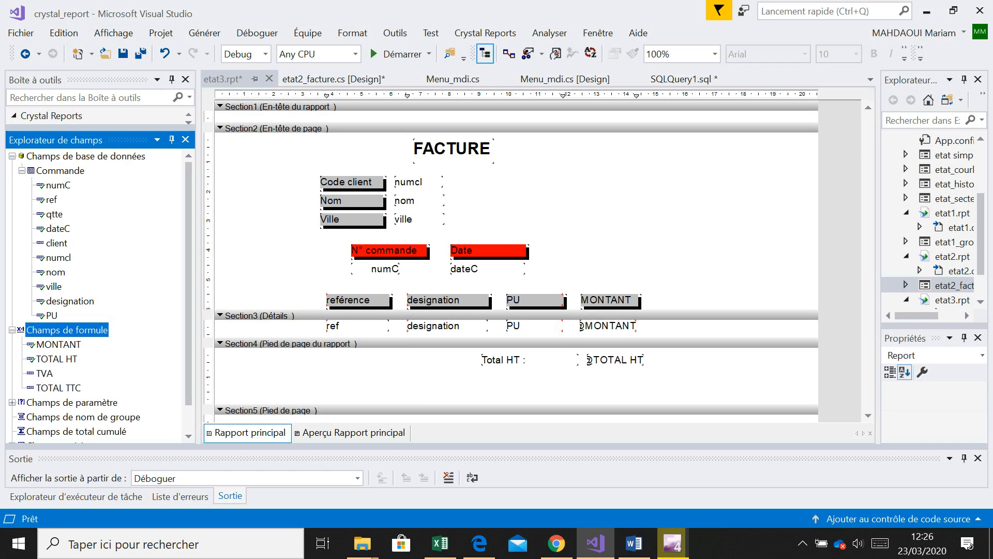
Step: Place the TVA and TOTAL TTC fields under TOTAL HT in the report footer, with a copy of the "Total HT :" label before each
drag(58, 387, 586, 374)
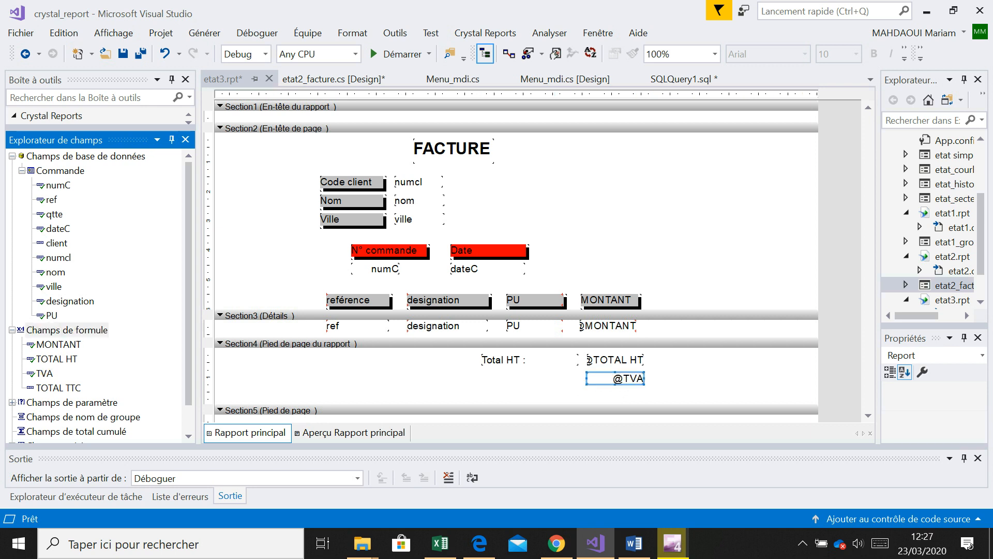
drag(58, 387, 586, 375)
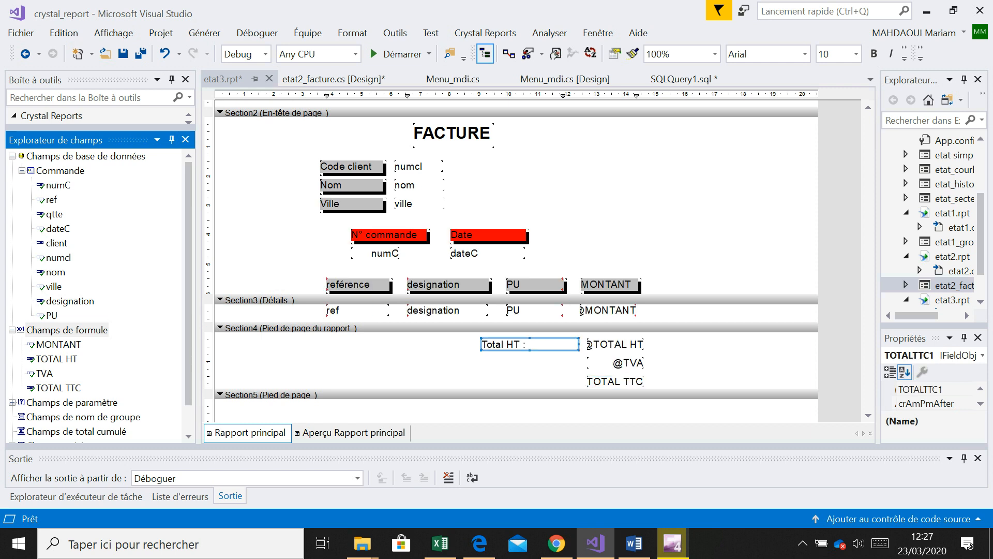
click(517, 346)
key(ctrl+v)
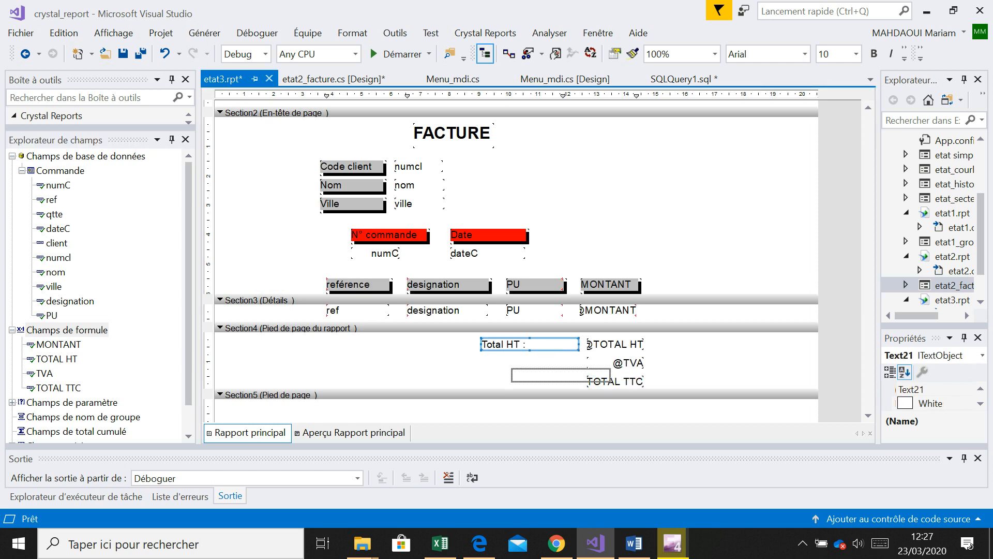
click(481, 357)
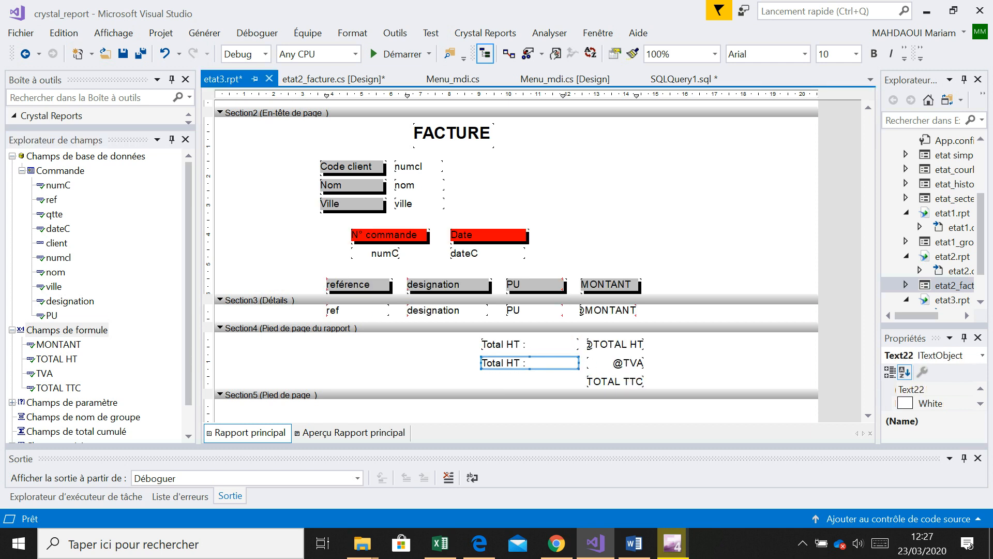
key(ctrl+v)
click(482, 376)
Step: Change the text of the copied label beside the TVA field to "TVA:"
double_click(516, 363)
double_click(516, 363)
key(BackSpace)
key(BackSpace)
key(BackSpace)
key(BackSpace)
key(BackSpace)
key(BackSpace)
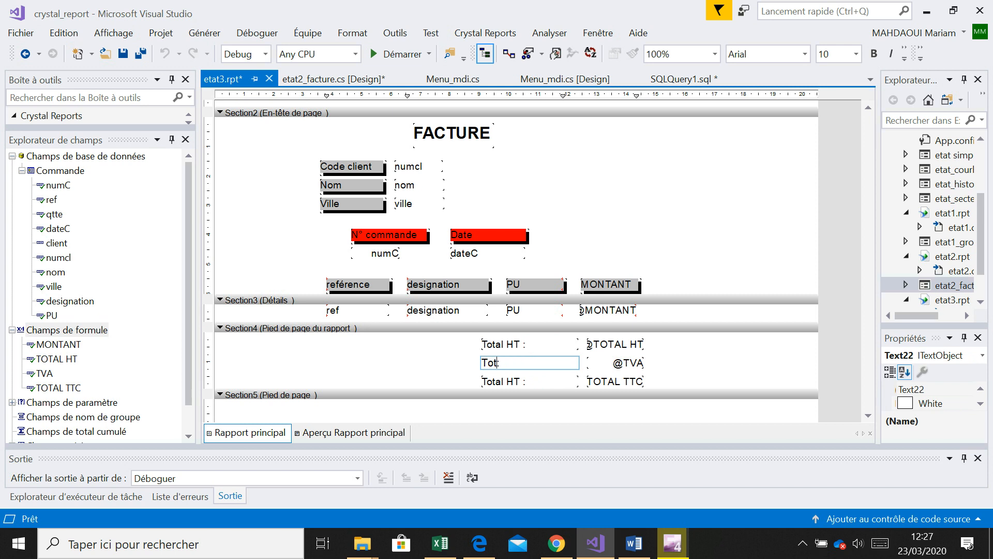
text(va)
key(BackSpace)
key(BackSpace)
text(VA)
Step: Change the text of the copied label beside the TOTAL TTC field to "Total TTC :"
click(522, 382)
click(522, 382)
key(BackSpace)
key(BackSpace)
text(TTC)
click(440, 359)
Step: Copy the designation header's formatting onto the Total HT, TVA and Total TTC labels in the report footer
right_click(448, 283)
key(Escape)
click(518, 344)
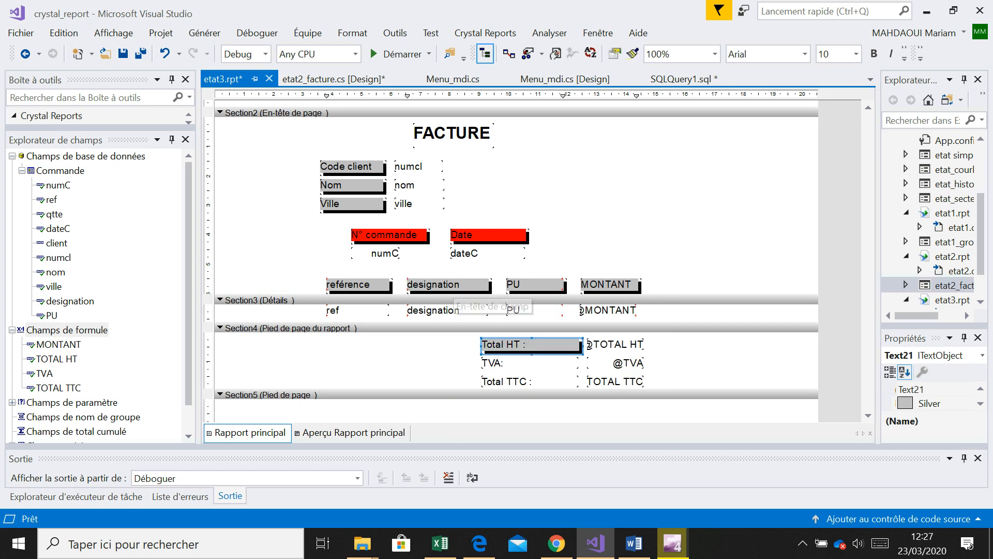
right_click(465, 278)
key(Escape)
right_click(448, 284)
click(531, 345)
click(517, 363)
right_click(441, 286)
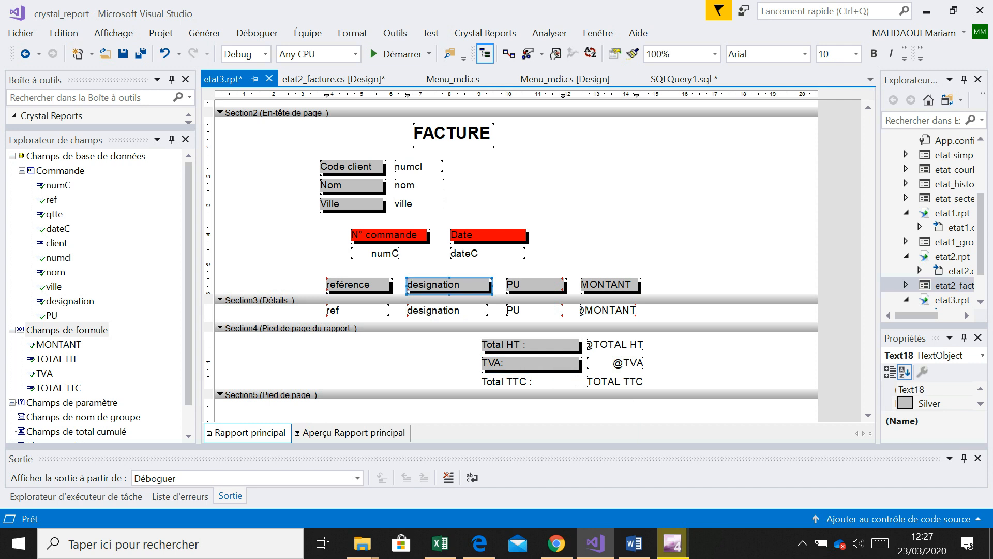
click(526, 349)
click(515, 381)
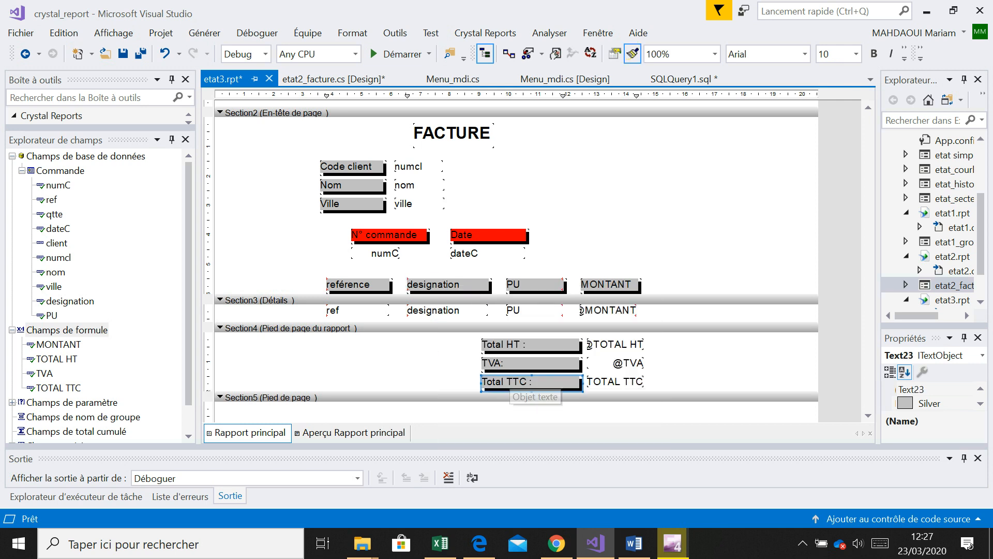
Step: Preview the main report to check the HT, TVA and TTC totals, then return to the report design
click(353, 433)
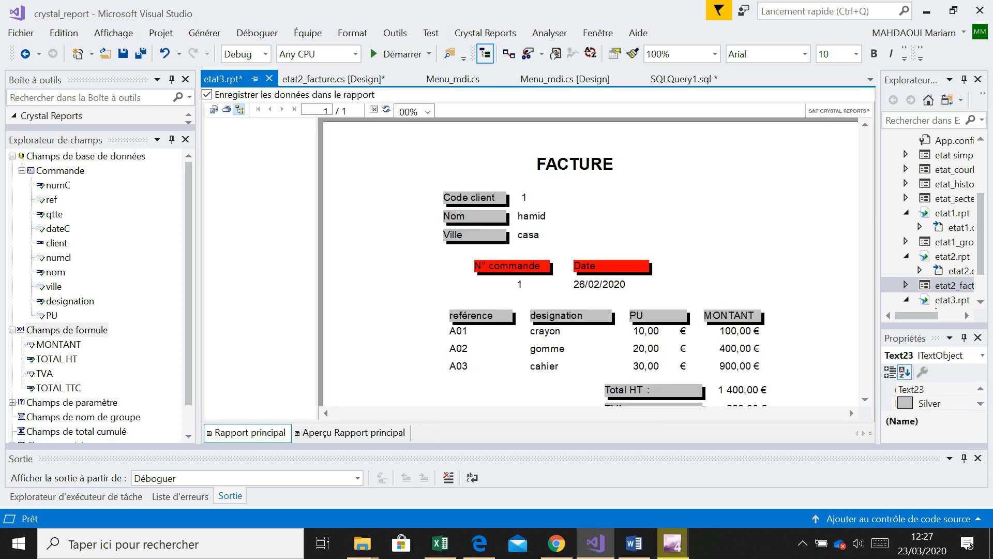
scroll(589, 261, down, 3)
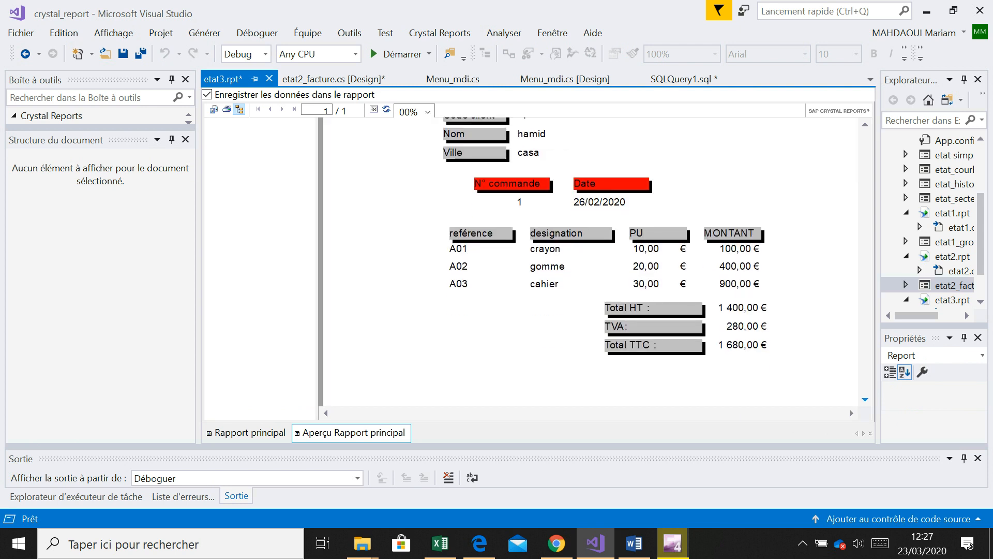
click(249, 433)
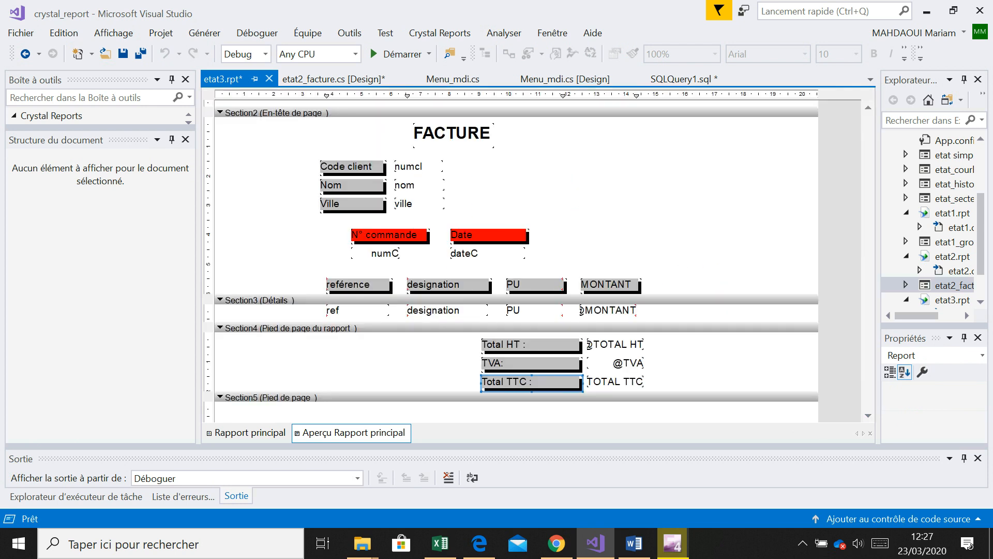
Step: Move the three total labels and their fields lower in the report footer, then save all files
click(674, 381)
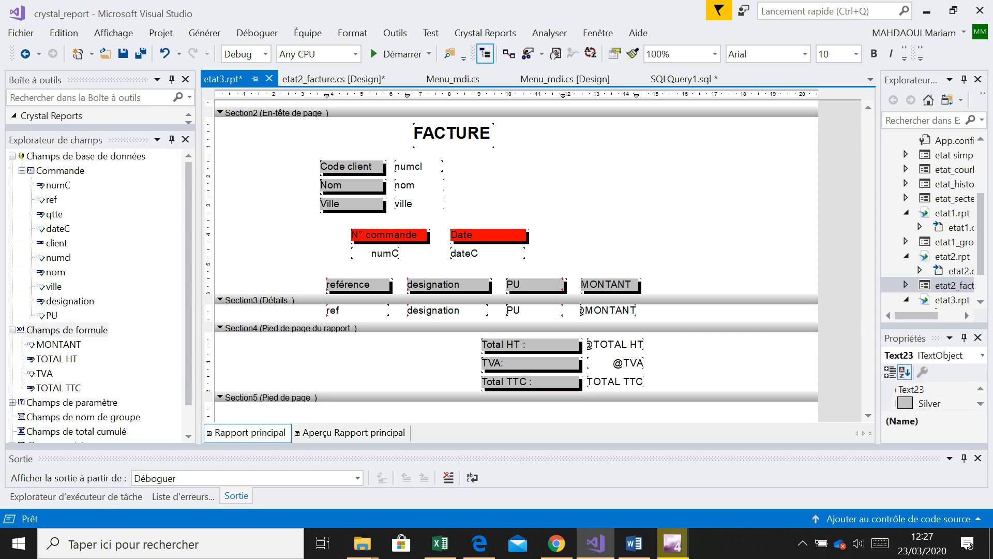
drag(657, 342, 537, 415)
drag(662, 367, 509, 332)
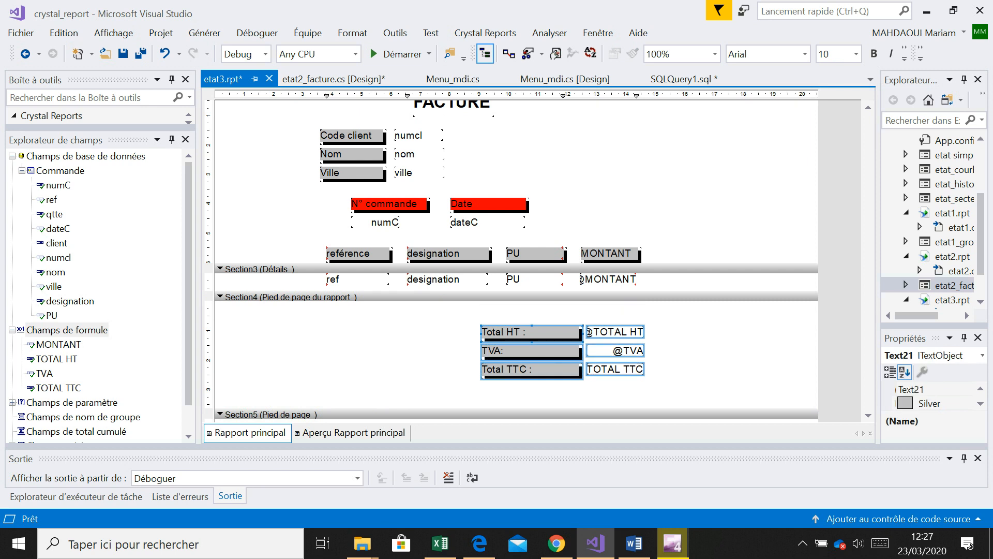
click(527, 396)
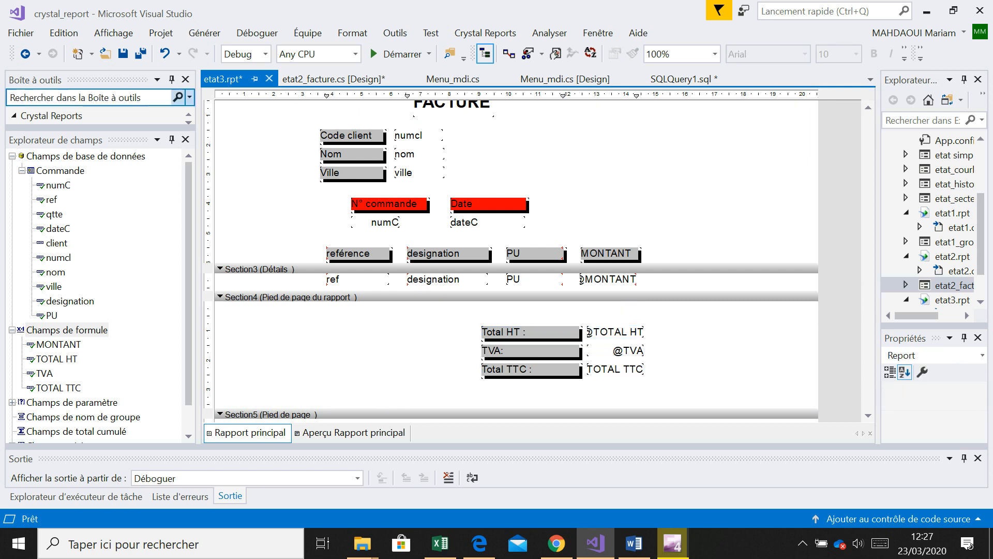
click(140, 53)
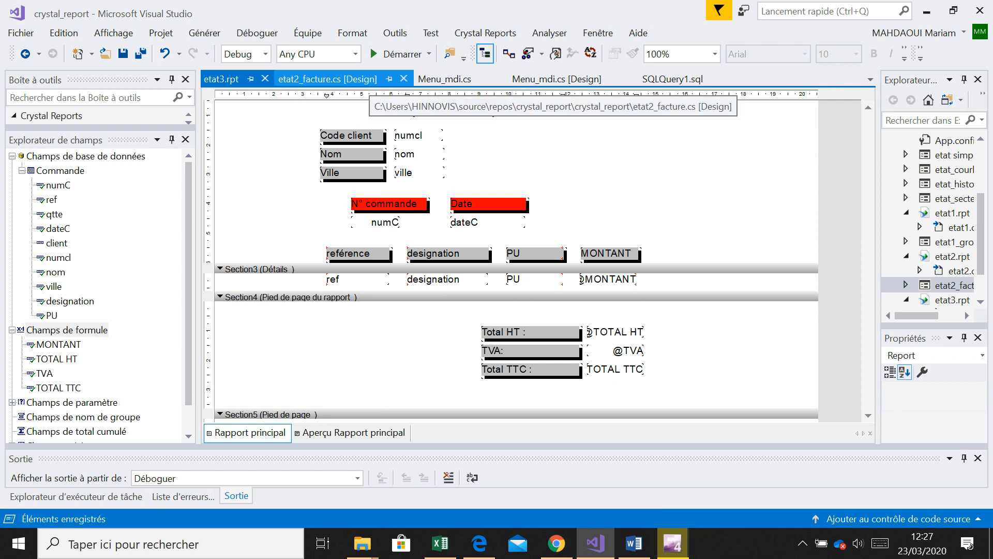
Step: In the click handler of button1 on the etat2_facture form, add the line int numCommande = int.Parse(textBox1.Text);
click(328, 79)
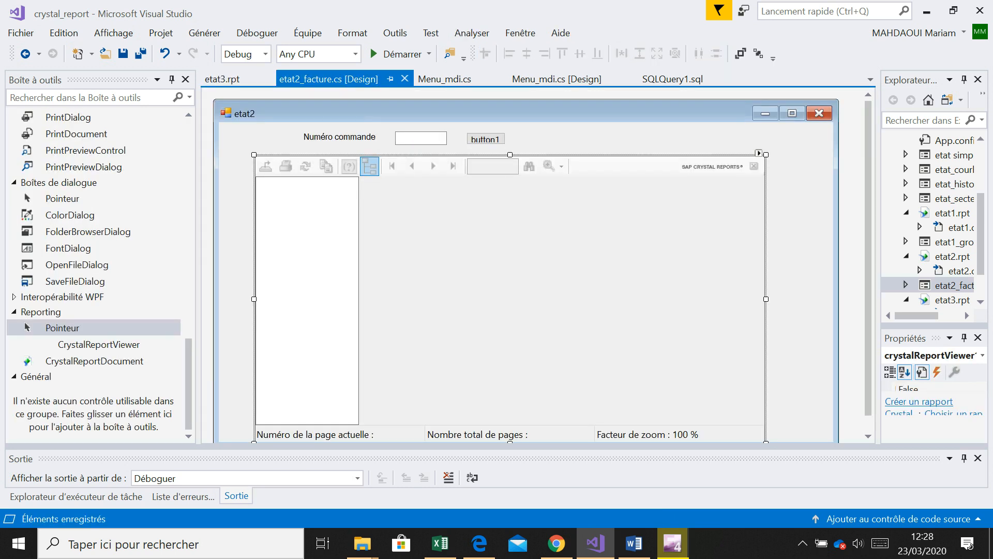
double_click(485, 139)
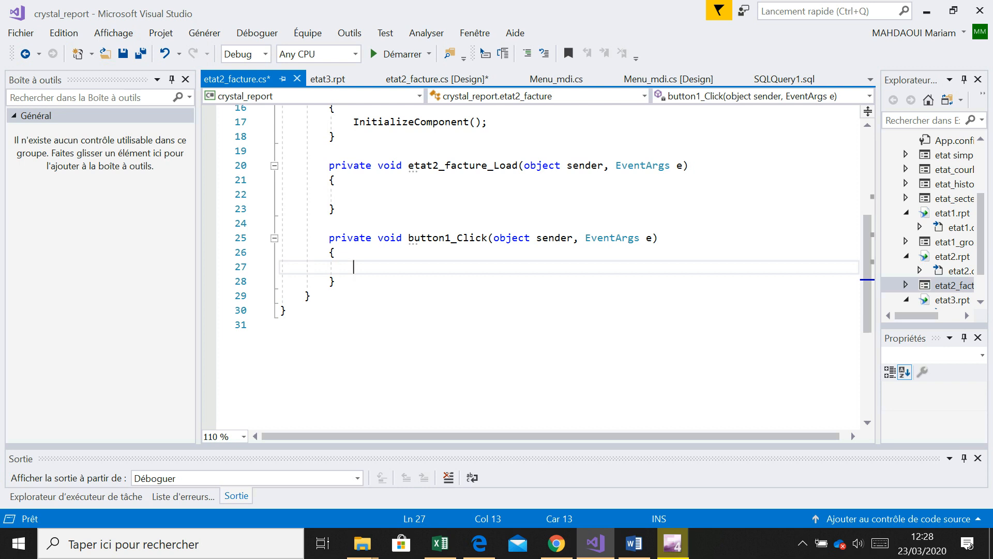
text(int numCom)
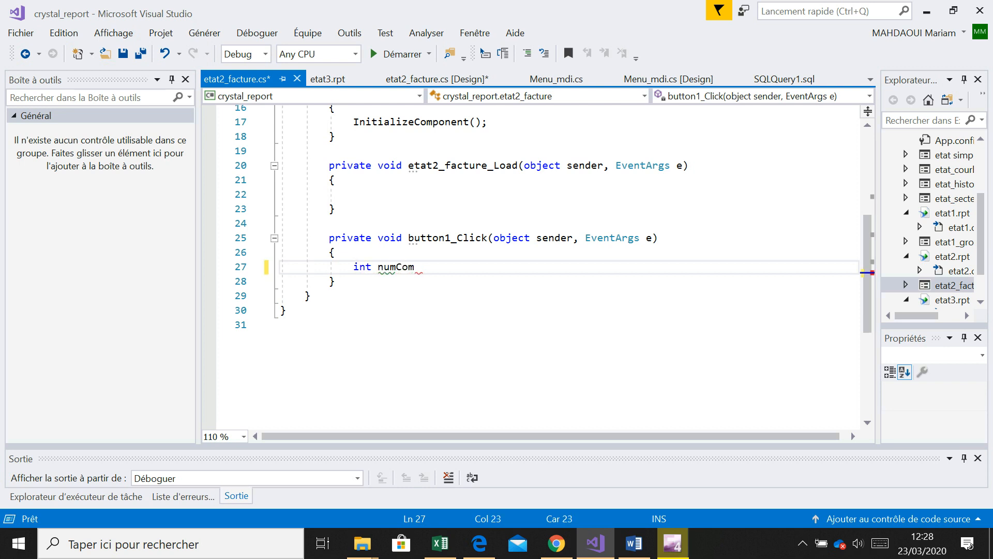
text(mande = int.p)
text(arse(text)
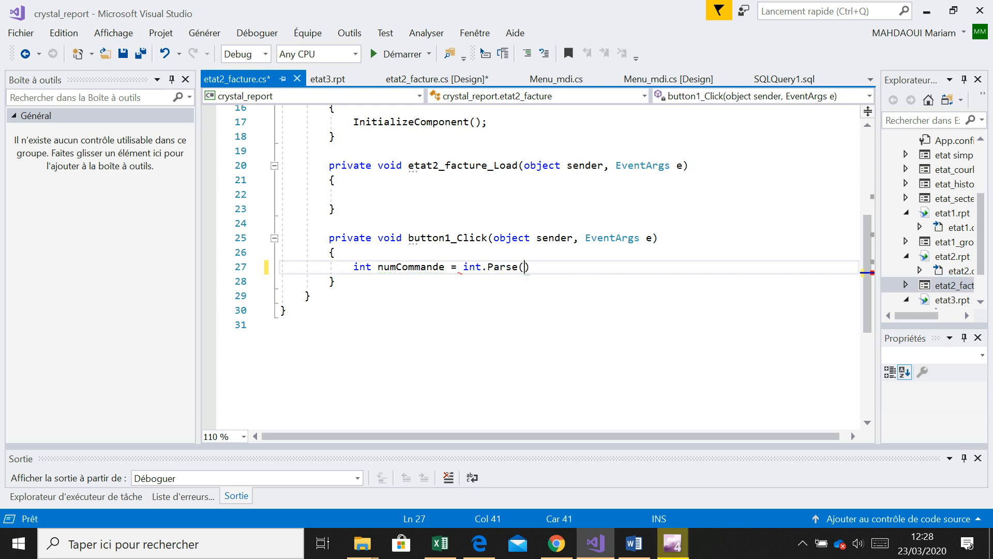
key(Down)
key(Down)
key(Tab)
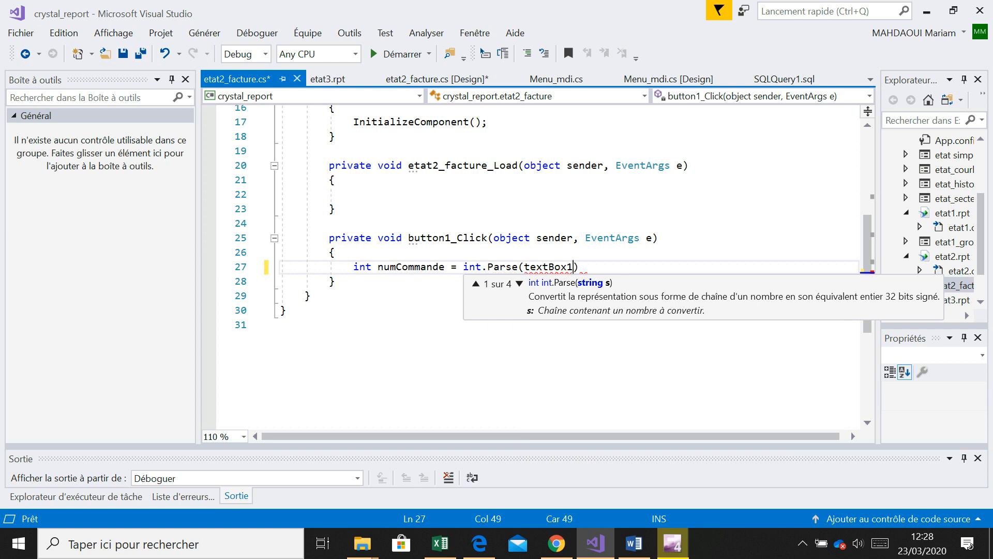
text(.te)
key(Tab)
text();)
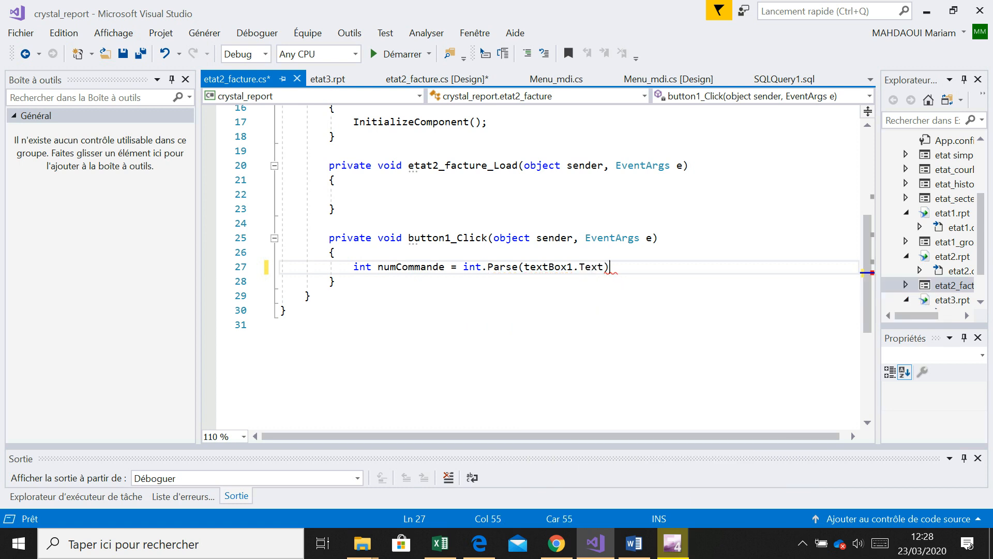
key(Return)
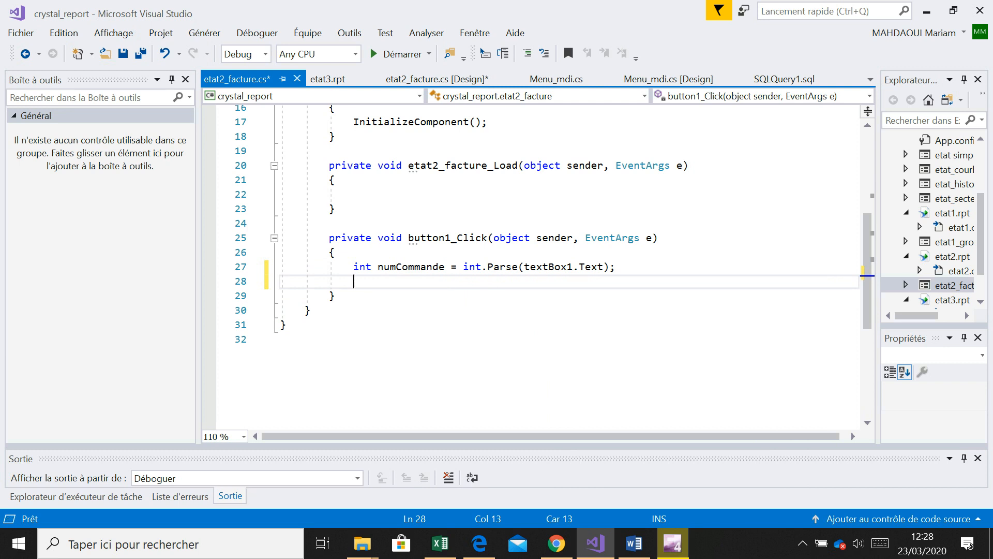
text(cry)
key(BackSpace)
key(BackSpace)
key(BackSpace)
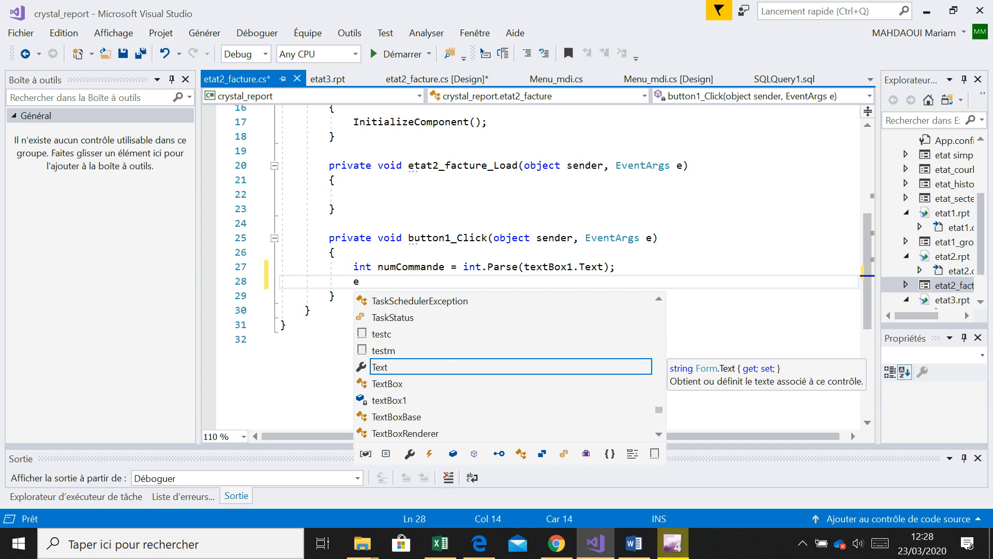
text(eta)
key(BackSpace)
key(BackSpace)
key(BackSpace)
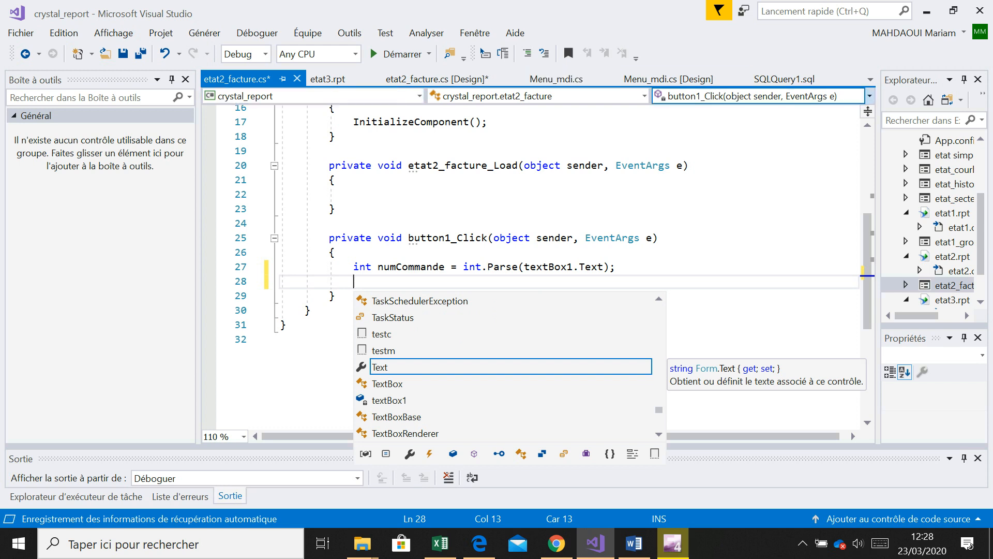
Step: Check the etat3.rpt report in the solution, then instantiate it in the button1 handler with etat3 et = new etat3();
drag(878, 258, 813, 259)
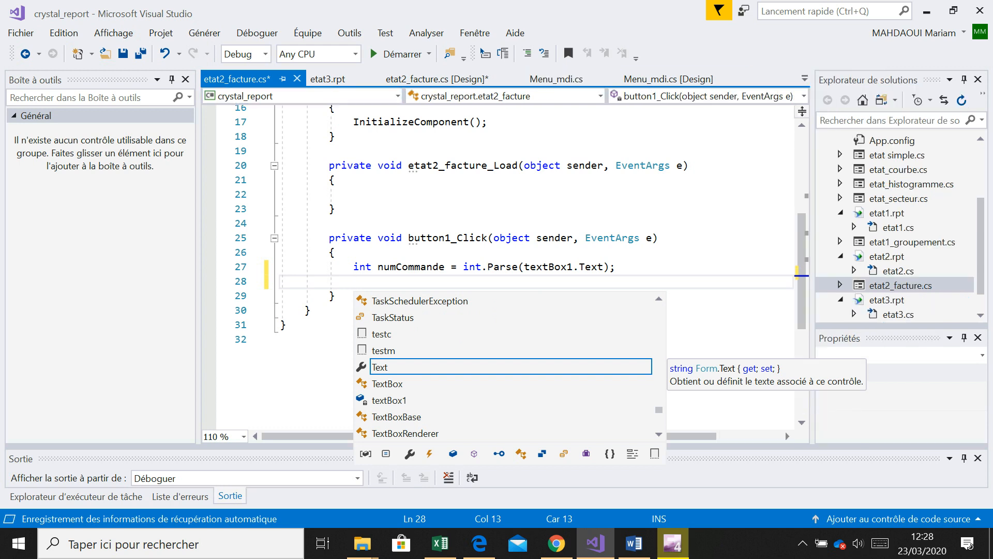
double_click(887, 300)
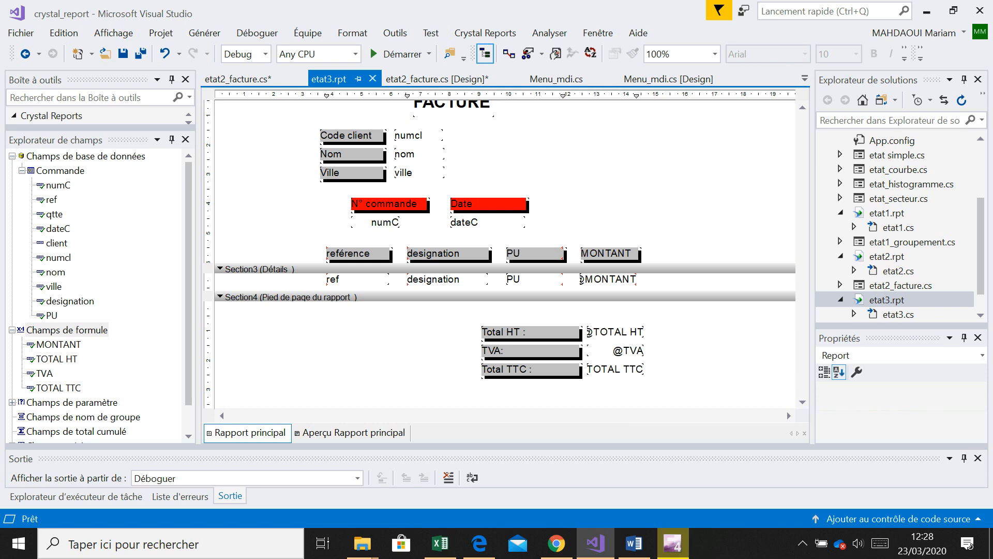
click(237, 78)
text(etat)
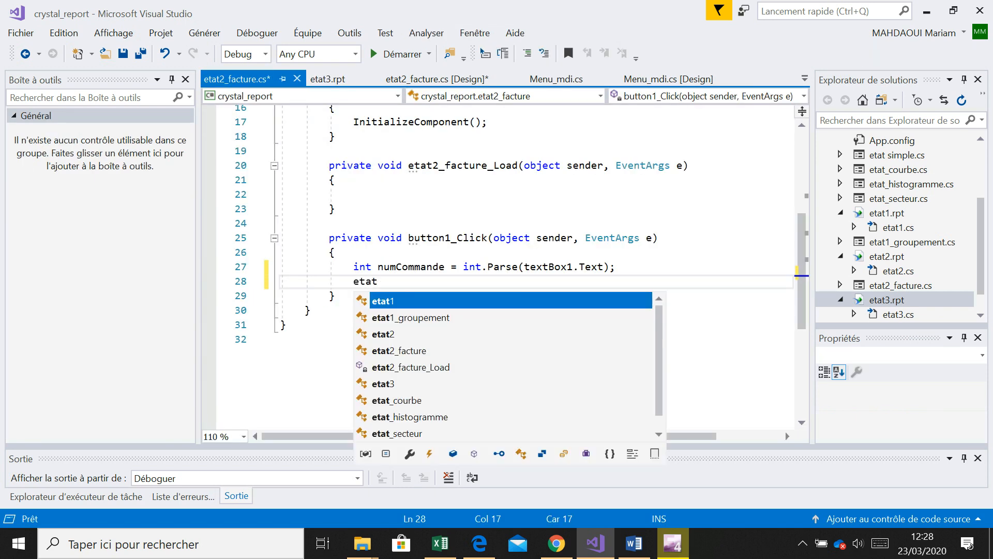
key(Down)
key(Down)
key(Down)
key(Down)
key(Down)
text(et )
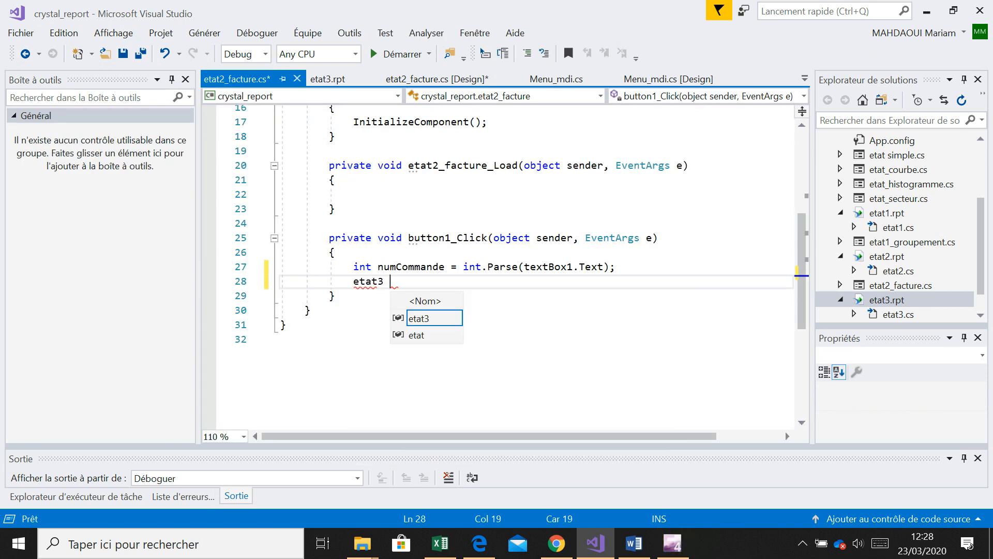
text(= new et)
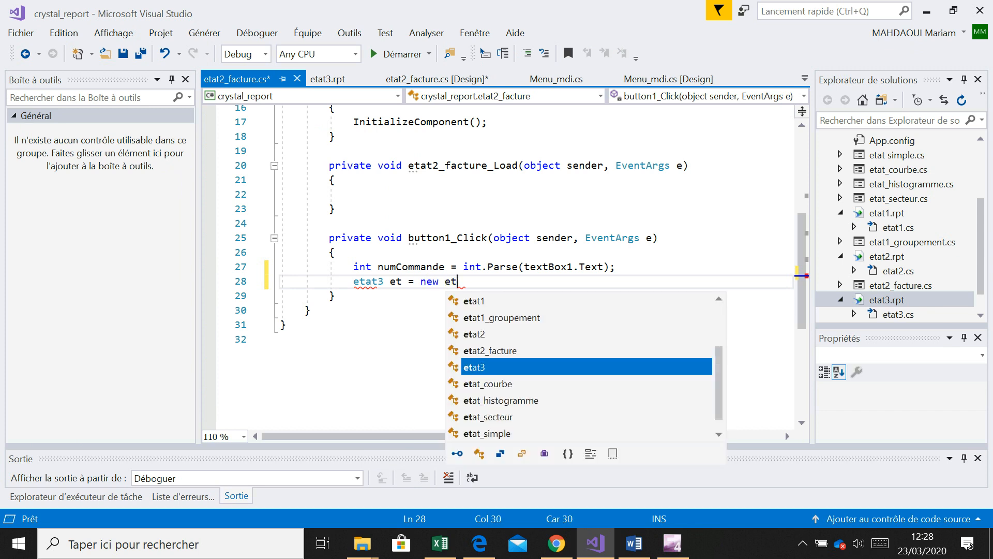
text(at3();)
key(Return)
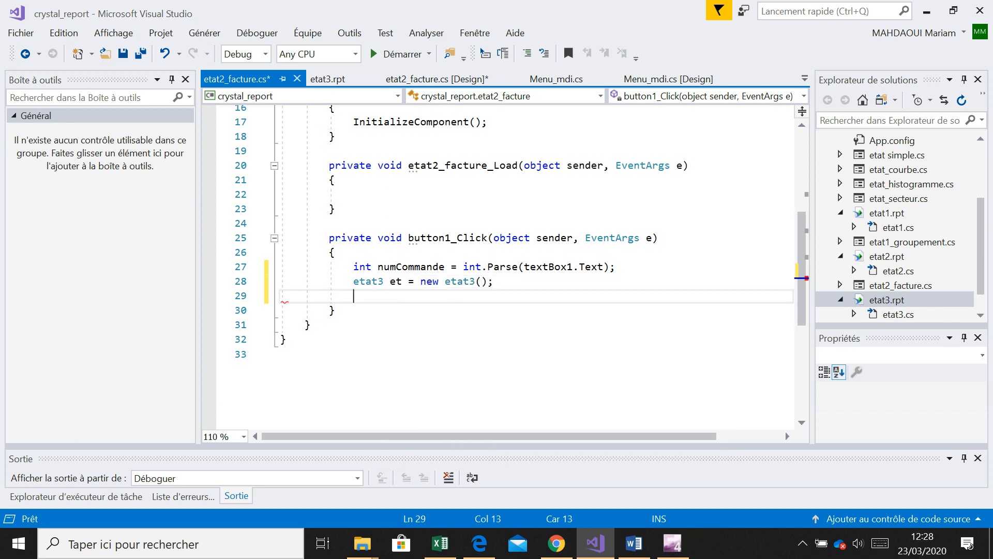
Step: Add the call et.SetParameterValue("",numCommande) below the etat3 instantiation in the button1 click handler
text(et.se)
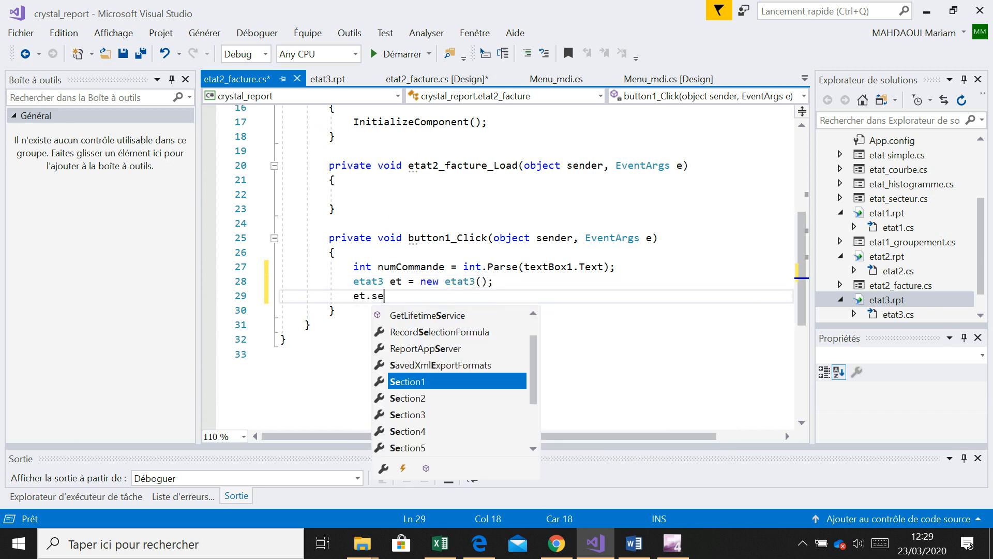
text(tpa)
key(Tab)
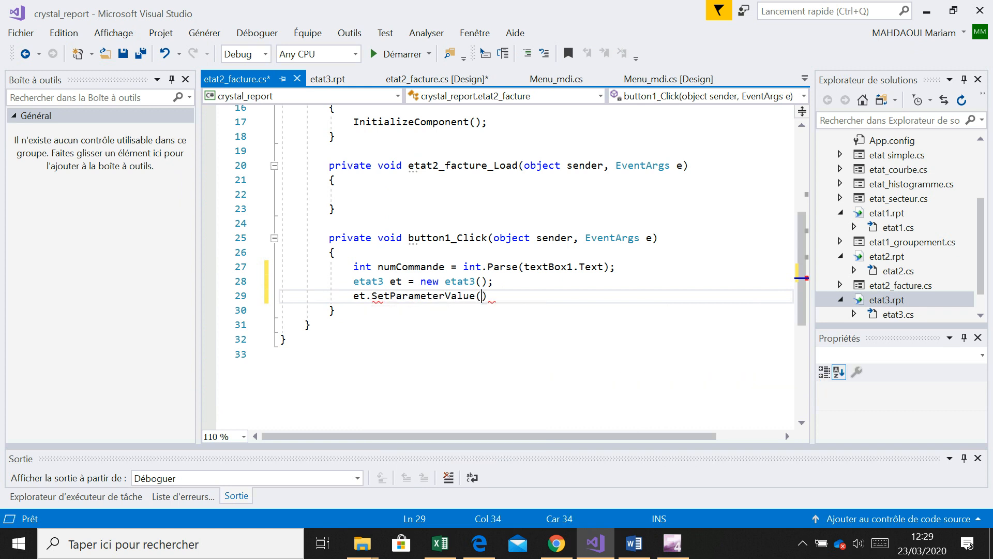
text(()
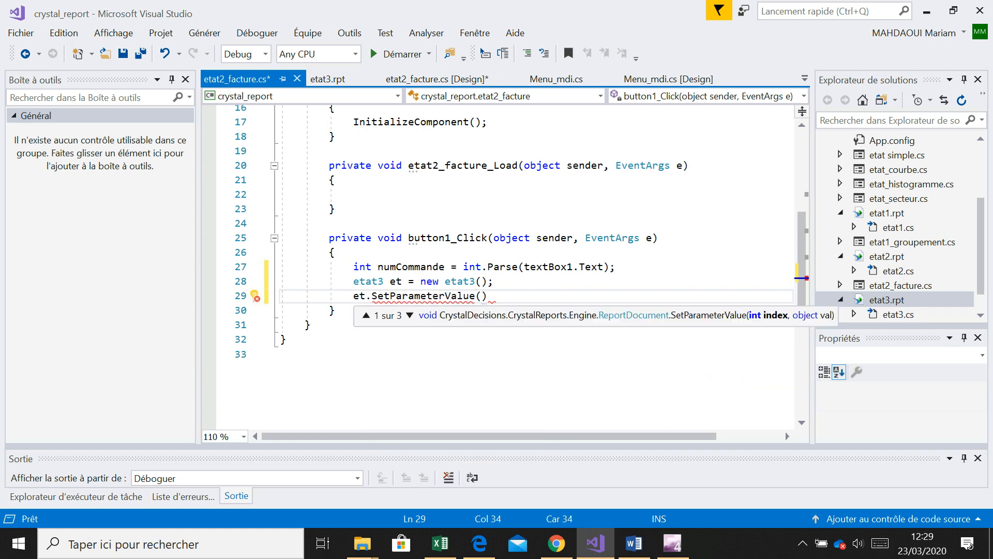
text("",)
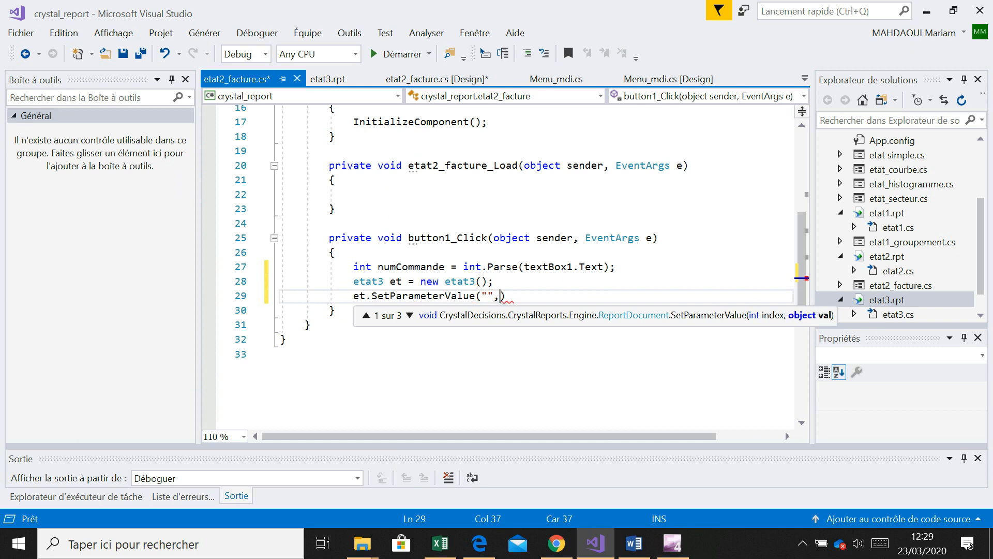
text(numCommande)
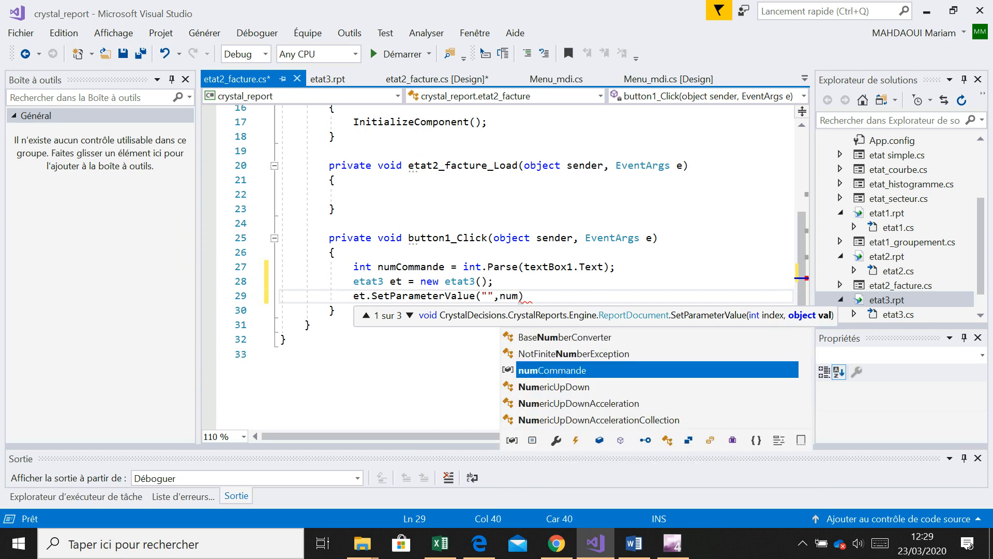
Step: Look up the parameter field's name in the etat3.rpt report, then enter "numCommande" as SetParameterValue's first argument and end the statement with a semicolon
click(488, 296)
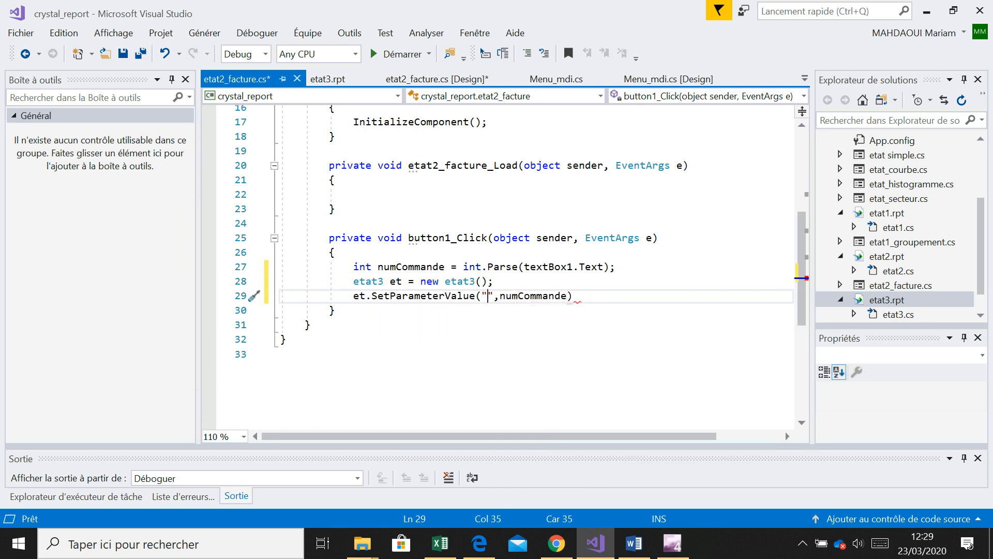
click(328, 79)
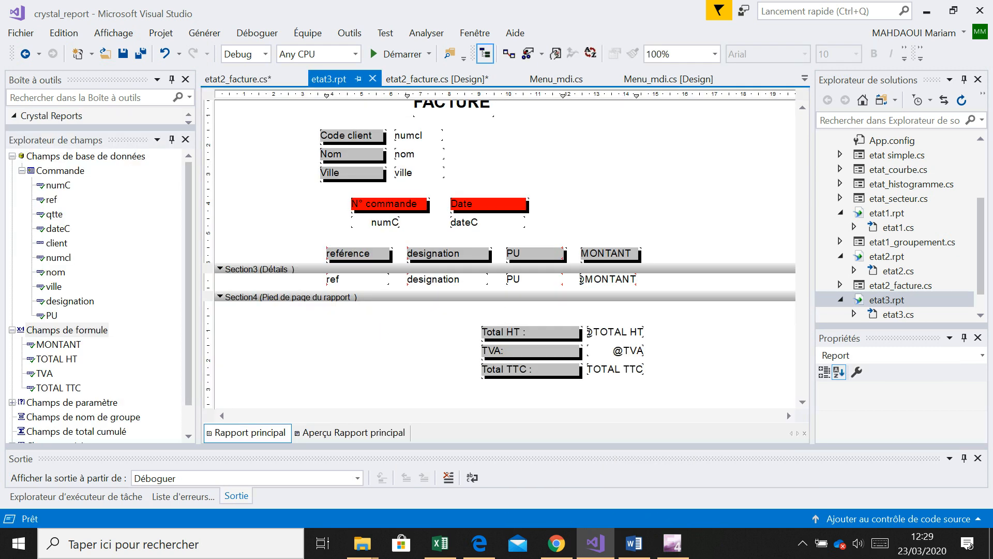
click(21, 171)
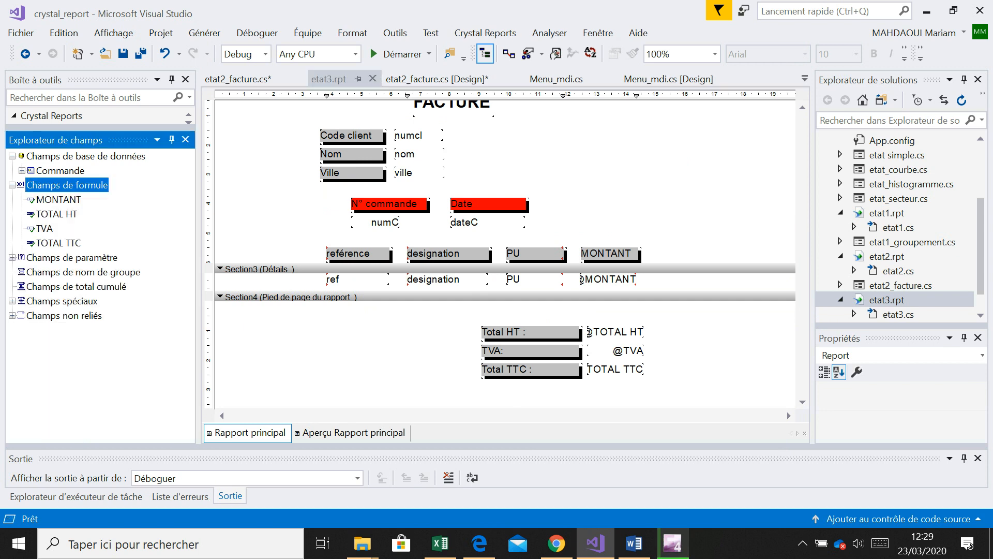
click(12, 258)
click(70, 272)
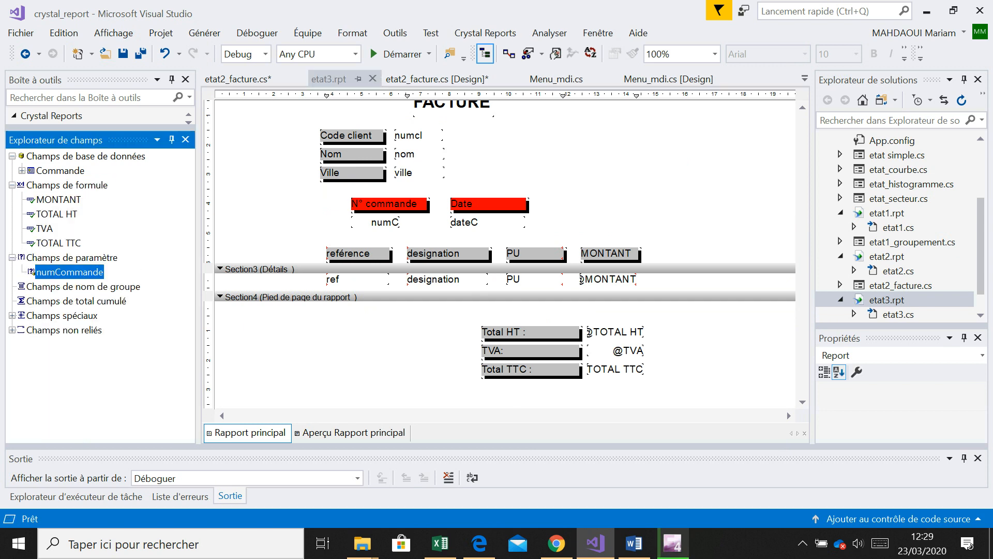
click(237, 79)
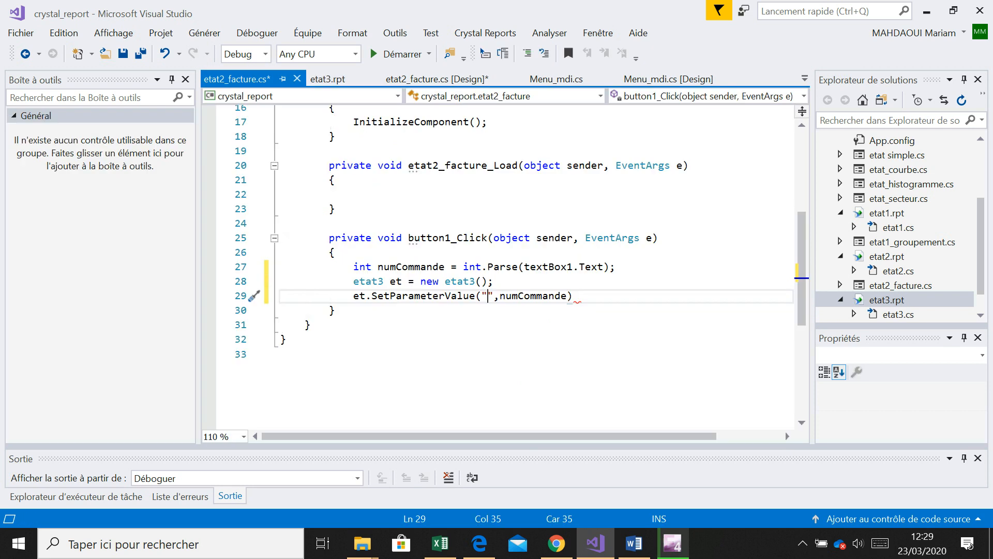
text(numCommane)
key(BackSpace)
text(de)
key(End)
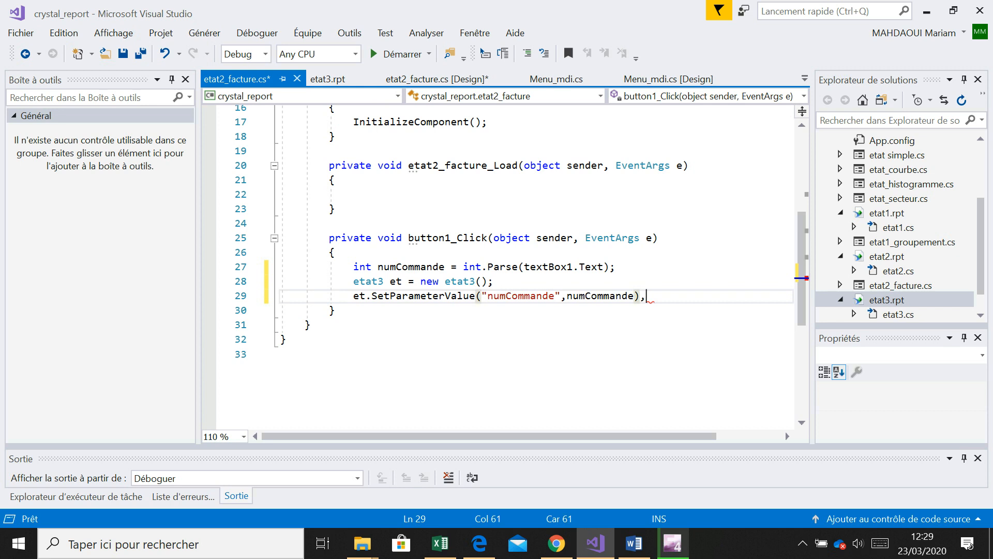
text(;)
Step: Add the line crystalReportViewer1.ReportSource = et; at the end of the button1 click handler
key(Return)
text(c)
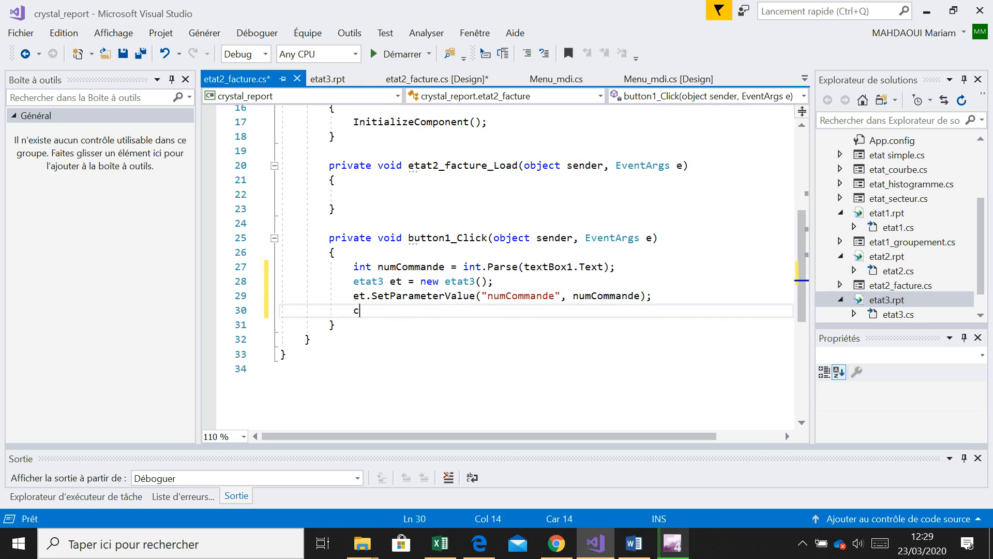
text(rystalReportViewer1.)
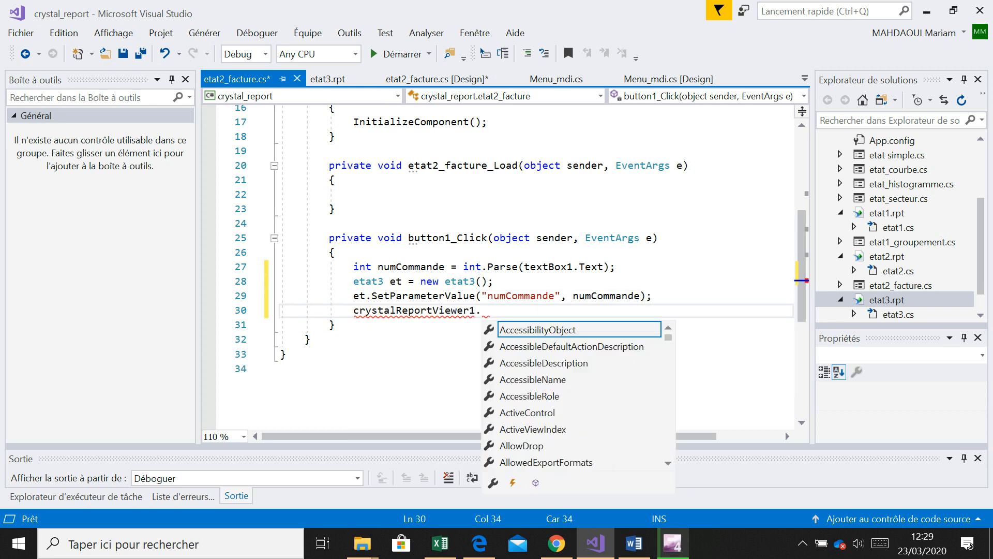
text(repo)
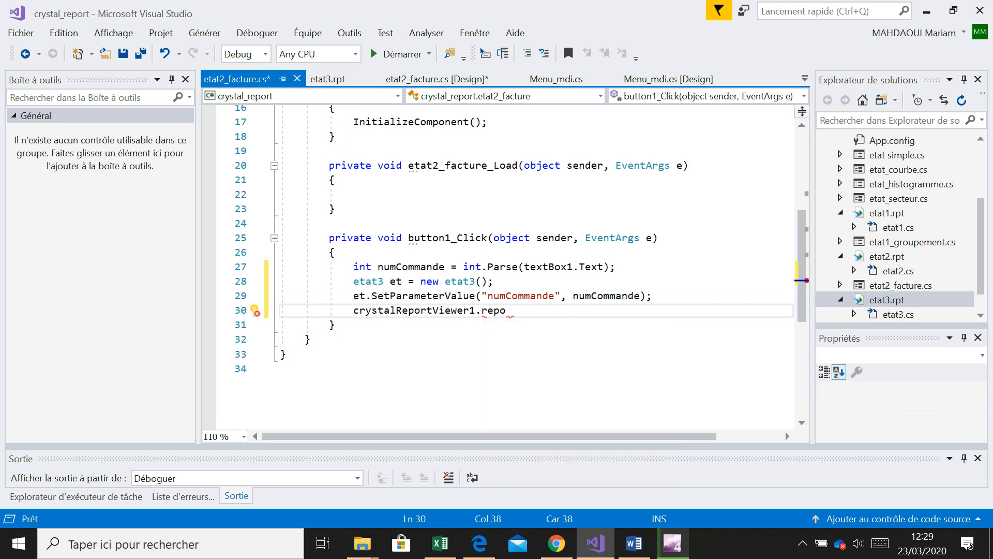
text(s = et;)
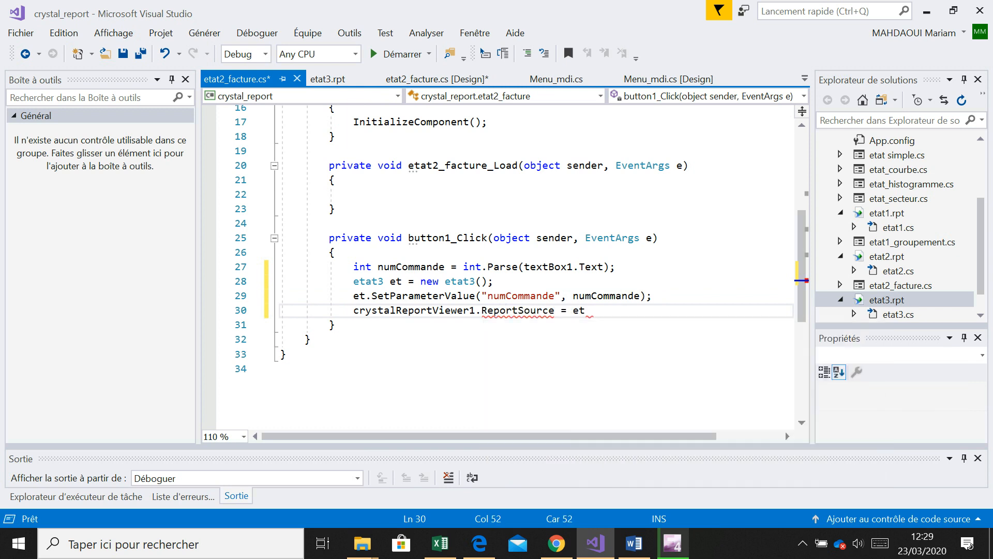
click(287, 354)
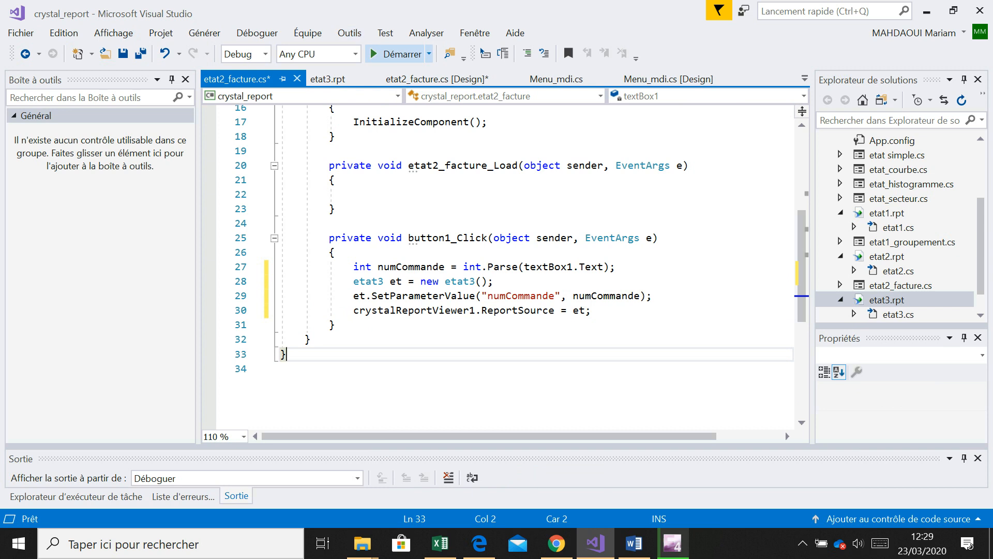
Step: Run the project, open the etat parametre form from Menu_mdi and maximize the main window
click(398, 54)
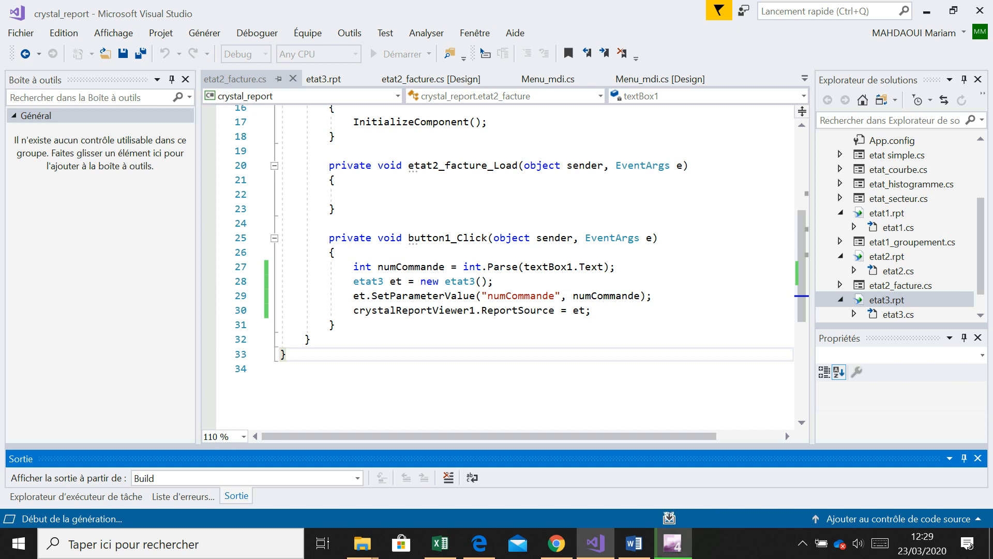
click(672, 543)
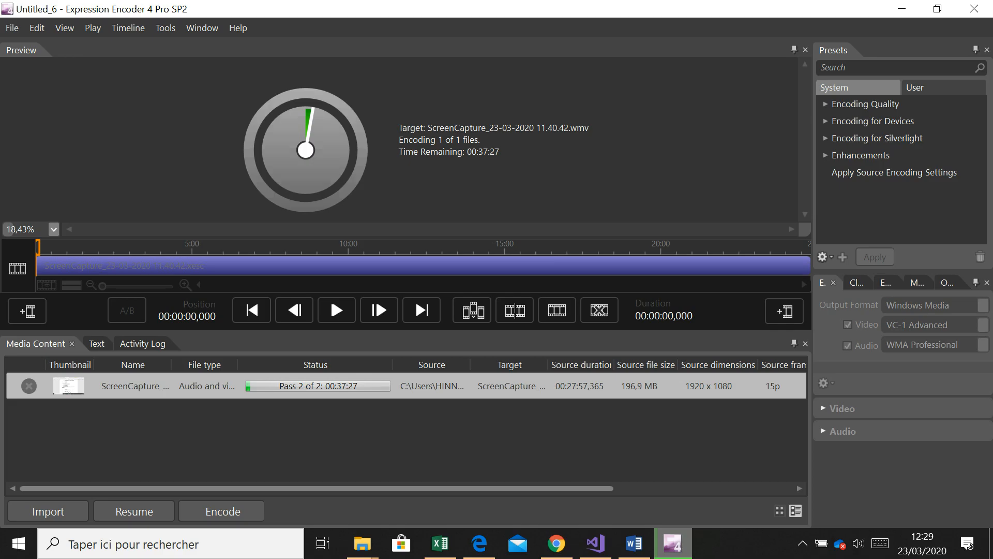
click(672, 543)
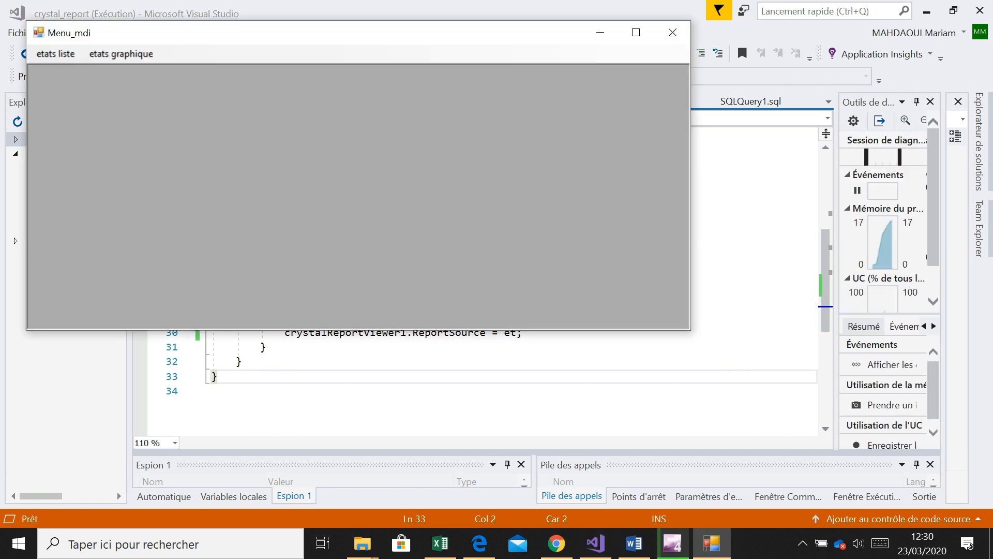
click(55, 53)
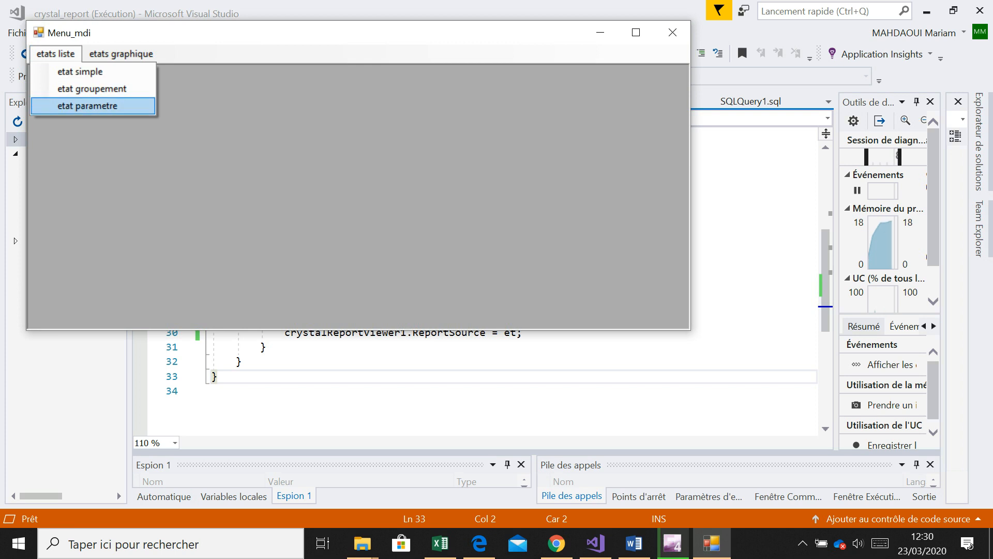
click(87, 106)
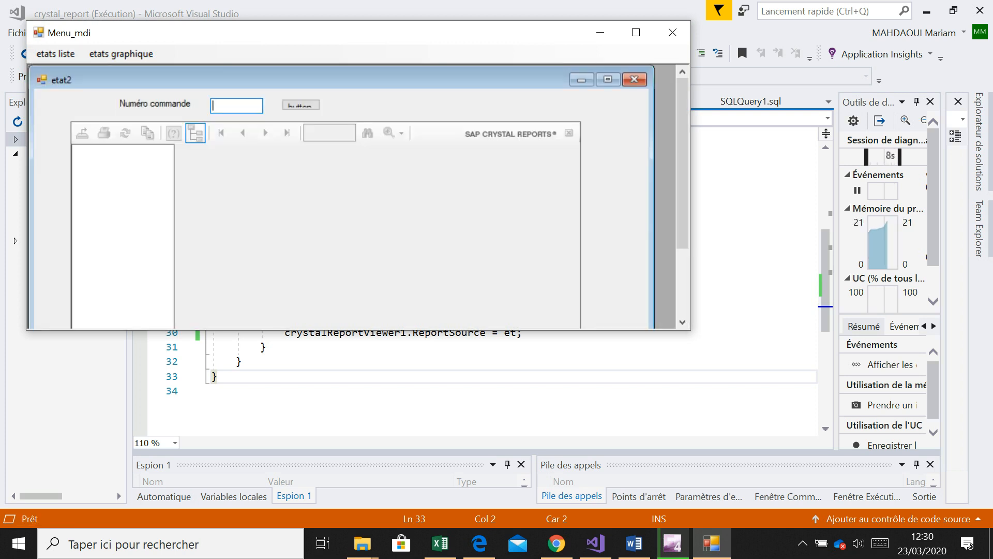
click(635, 32)
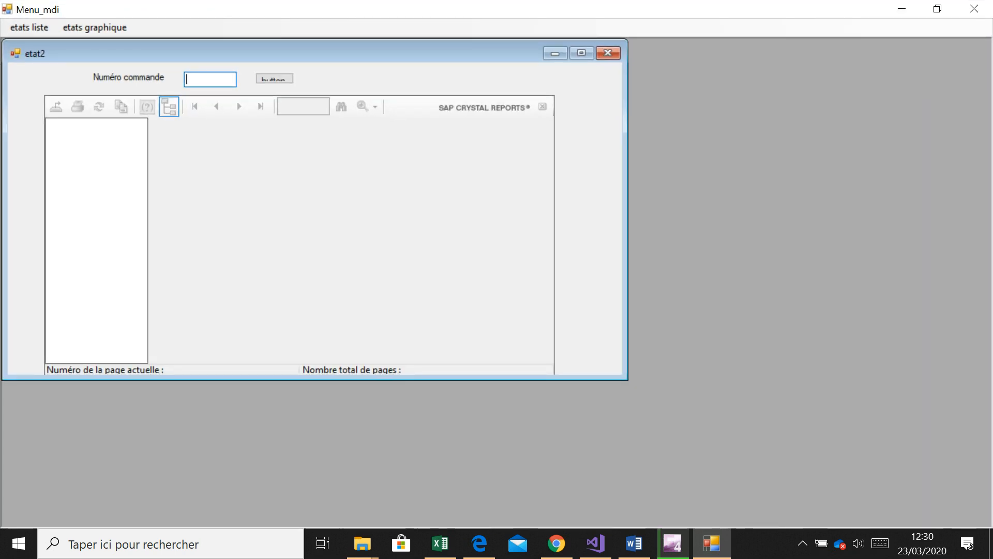
Step: Enter an order number in the Numéro commande field, generate its invoice and examine the article lines and amounts
text(1)
key(Tab)
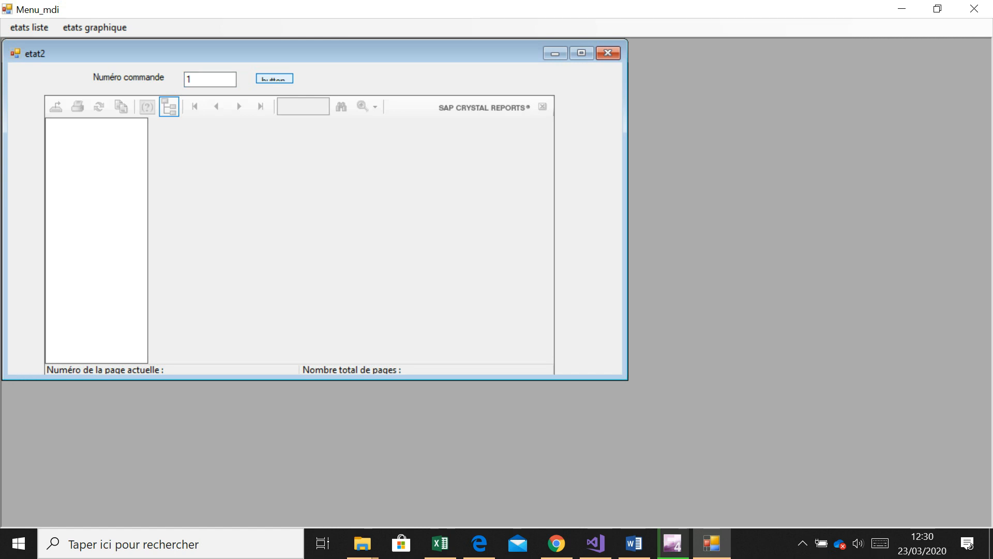
key(Return)
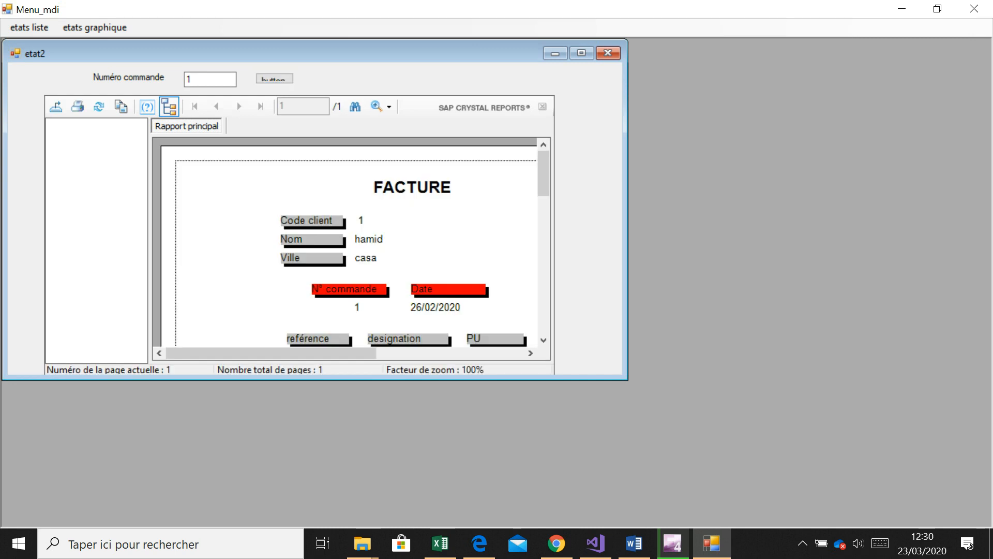
mouse_move(543, 173)
mouse_down()
mouse_move(543, 220)
mouse_move(543, 180)
mouse_up()
drag(271, 353, 348, 353)
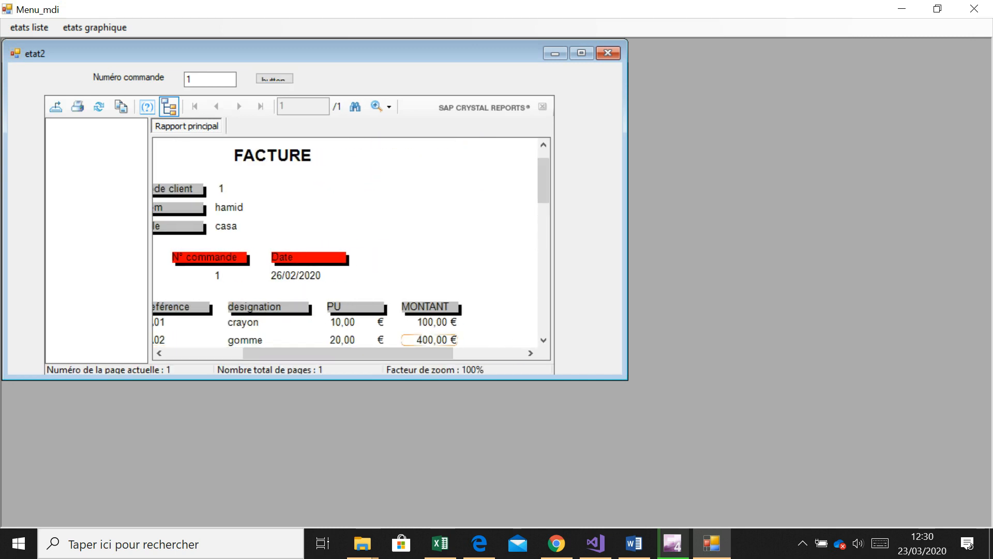
mouse_move(543, 180)
mouse_down()
mouse_move(543, 231)
mouse_move(543, 179)
mouse_up()
Step: Replace the order number with a different one, regenerate the invoice and examine its article lines and totals section
double_click(191, 79)
text(2)
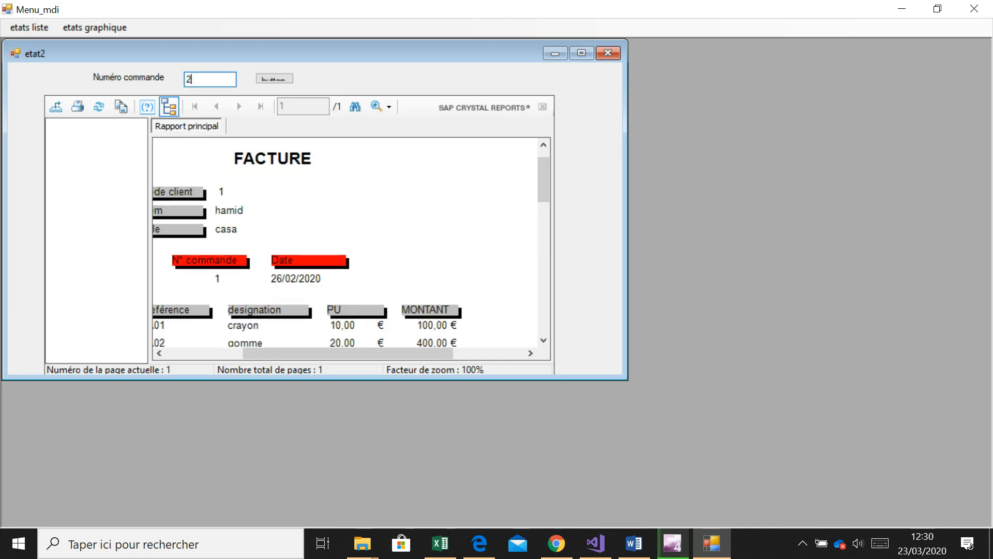
click(274, 79)
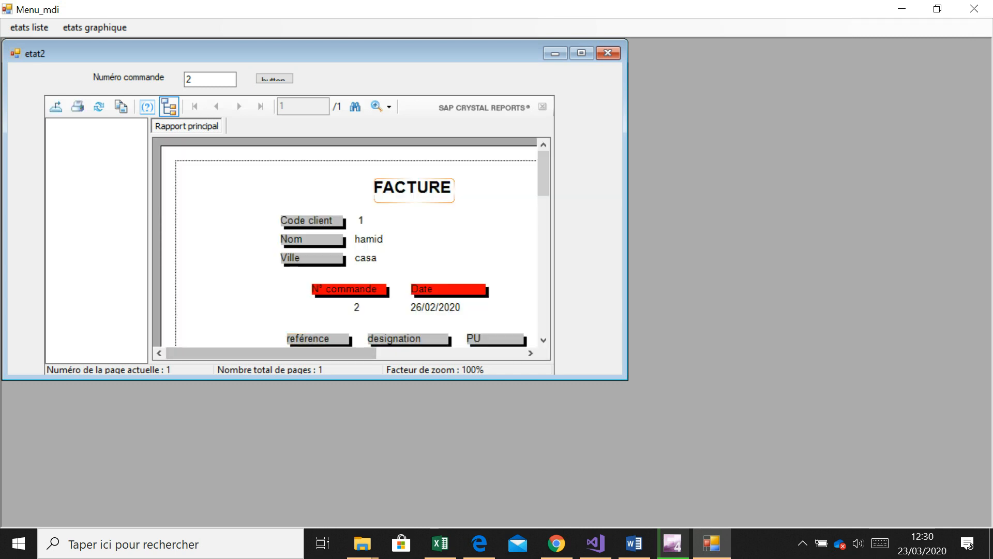
scroll(347, 243, down, 3)
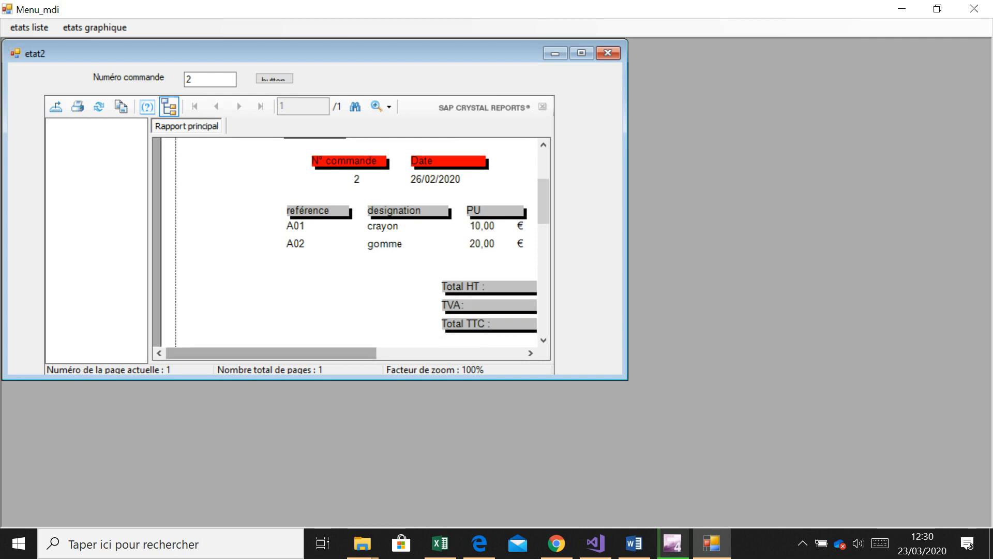
scroll(346, 243, right, 3)
scroll(347, 244, left, 3)
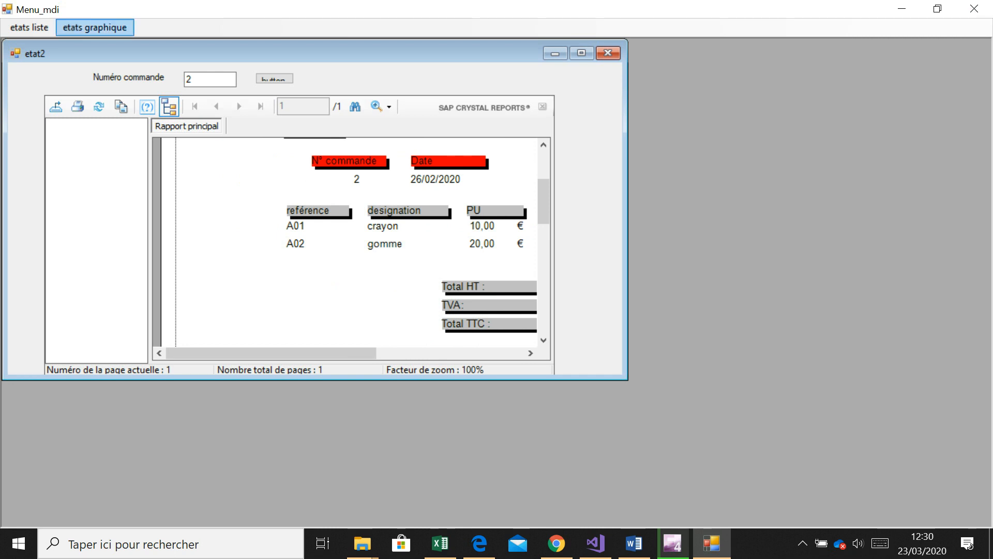
click(95, 28)
key(Escape)
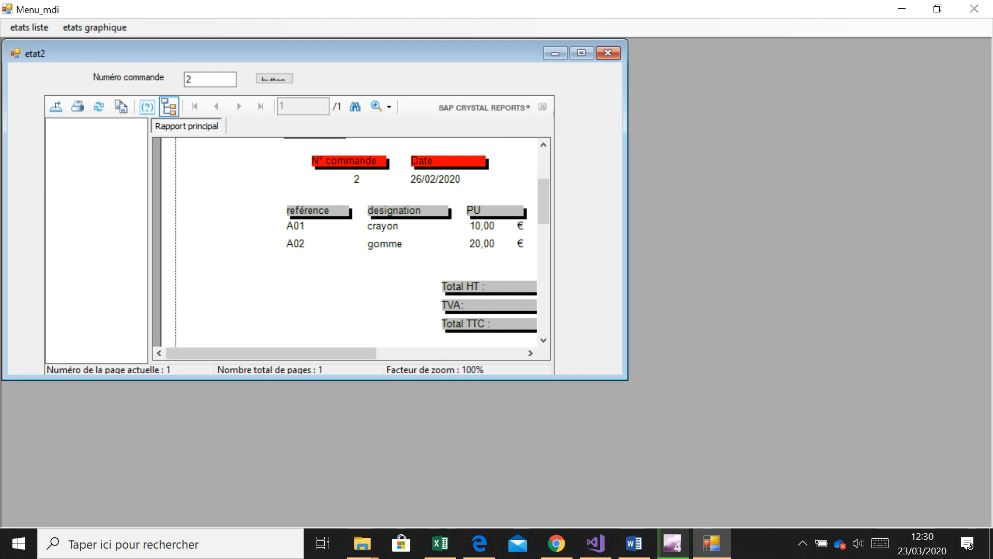